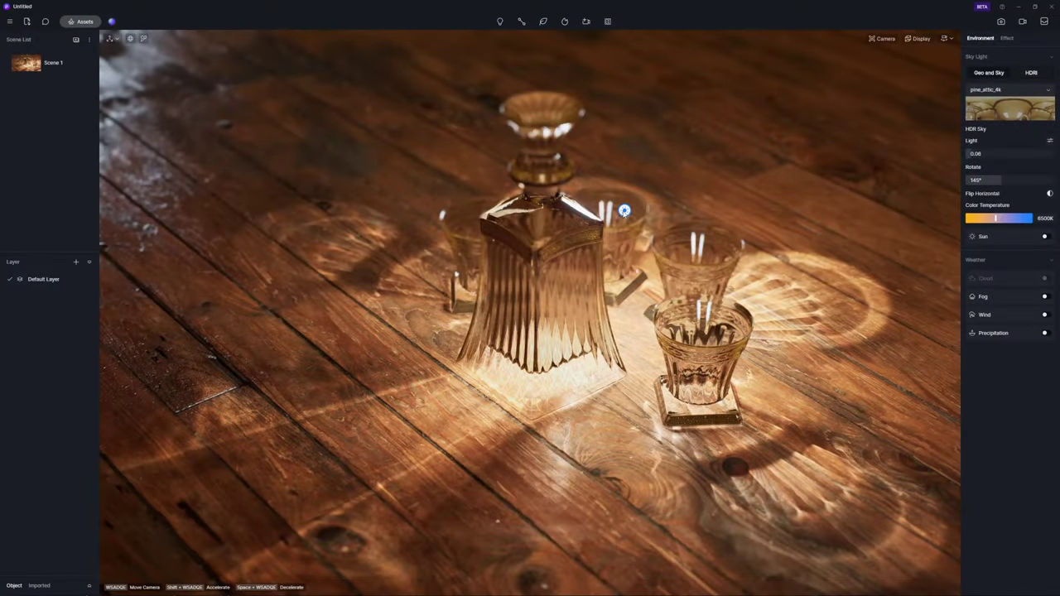
# Step: Drag the point light beside the decanter so the caustic patterns shift across the table
pyautogui.moveTo(664, 233); pyautogui.dragTo(634, 221)
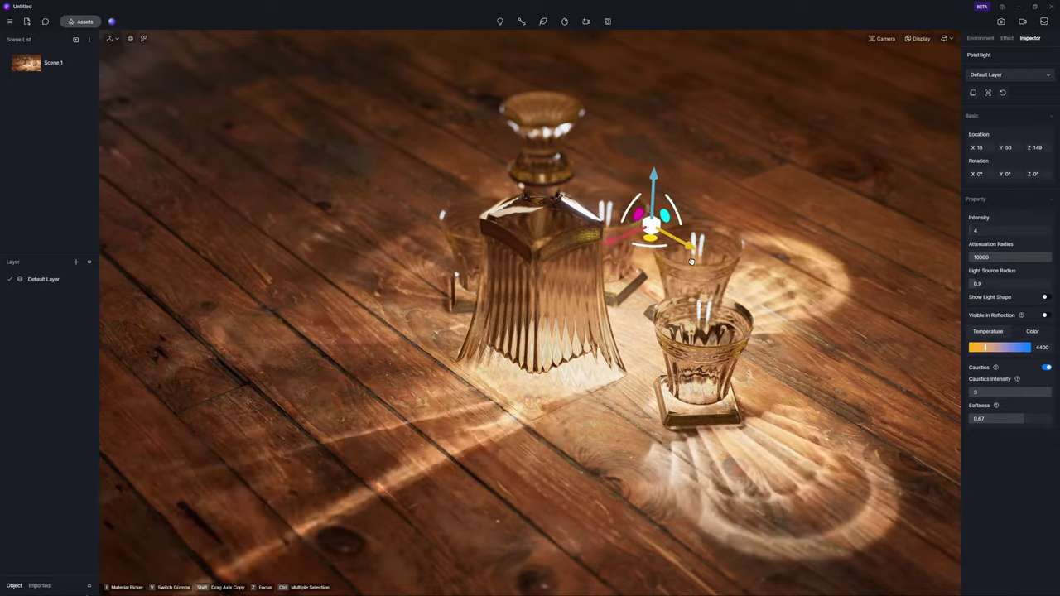
pyautogui.moveTo(672, 255); pyautogui.dragTo(578, 251)
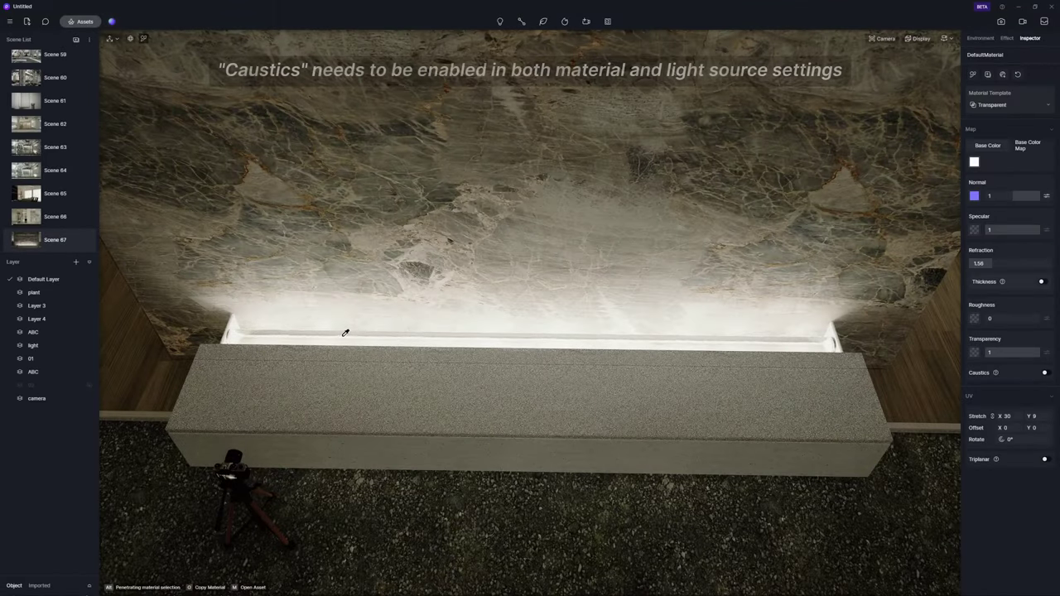
# Step: Enable caustics on the transparent material and the Scene 67 bench light strip, with intensity 3
pyautogui.scroll(-5, 1033, 453)
pyautogui.click(1027, 448)
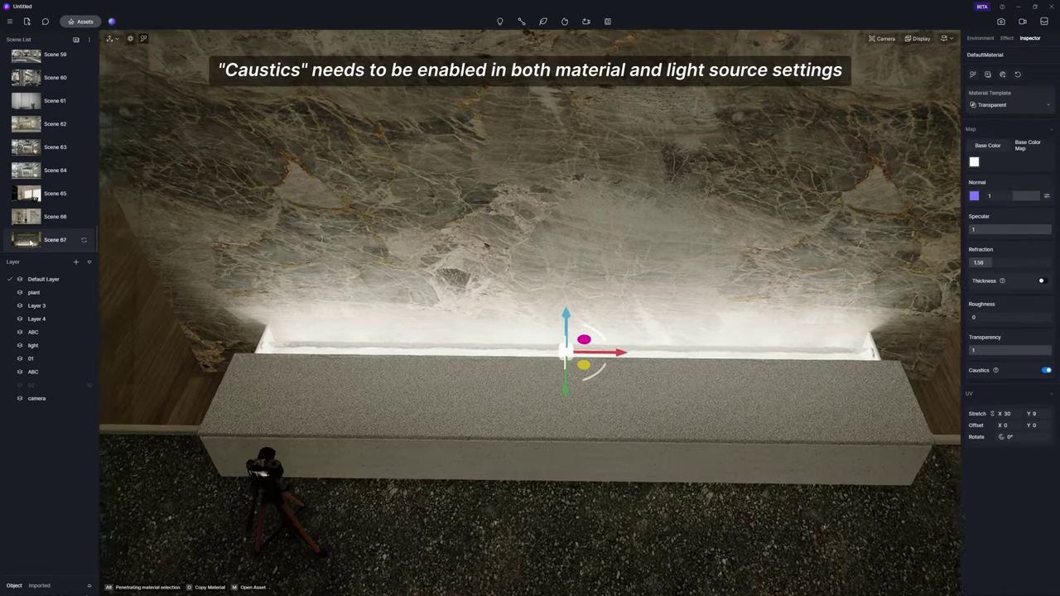
pyautogui.click(30, 240)
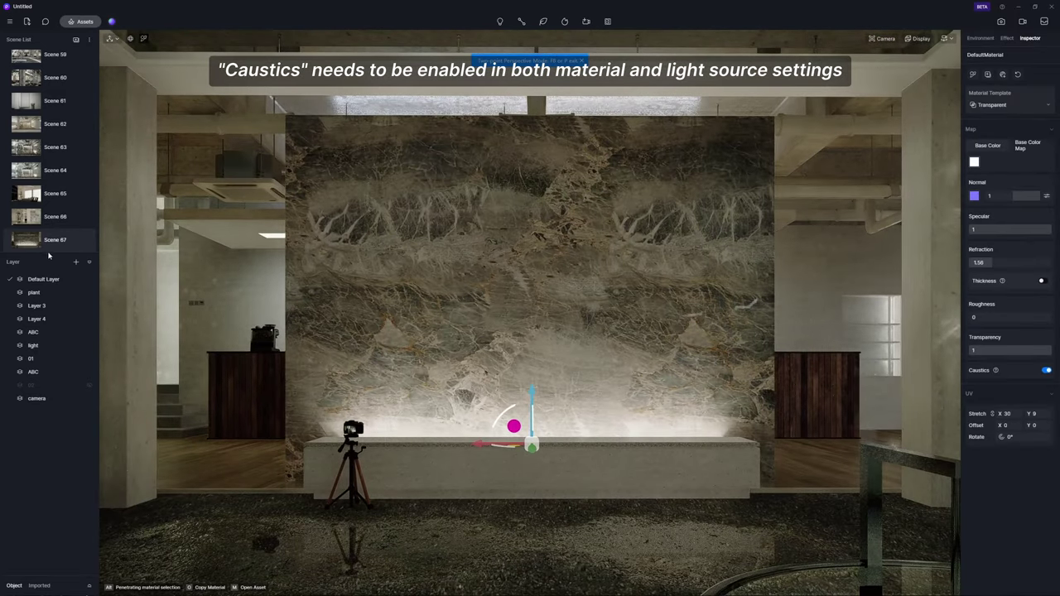
pyautogui.click(513, 437)
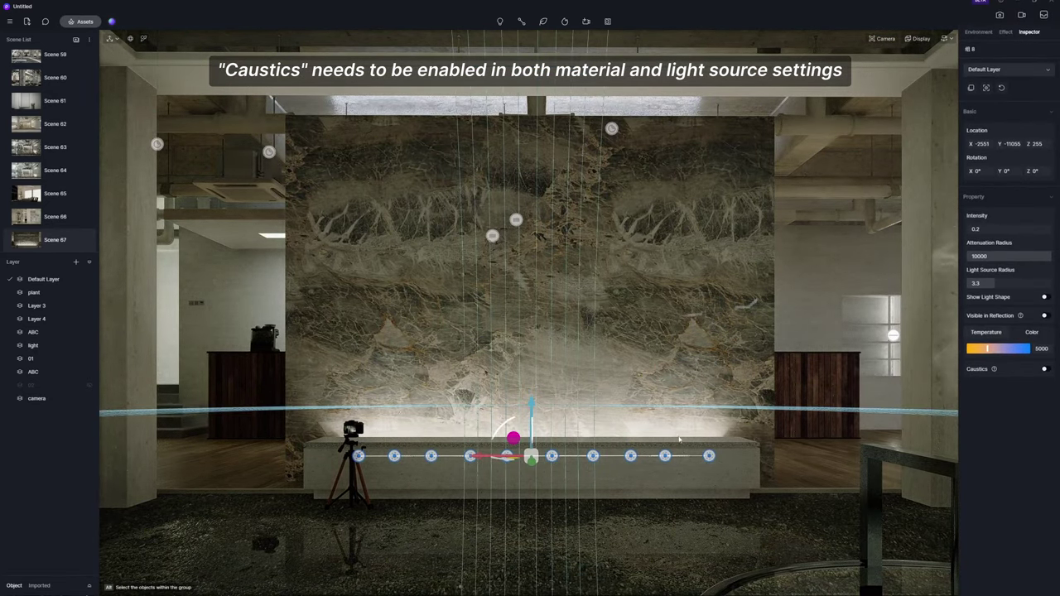
pyautogui.click(1034, 413)
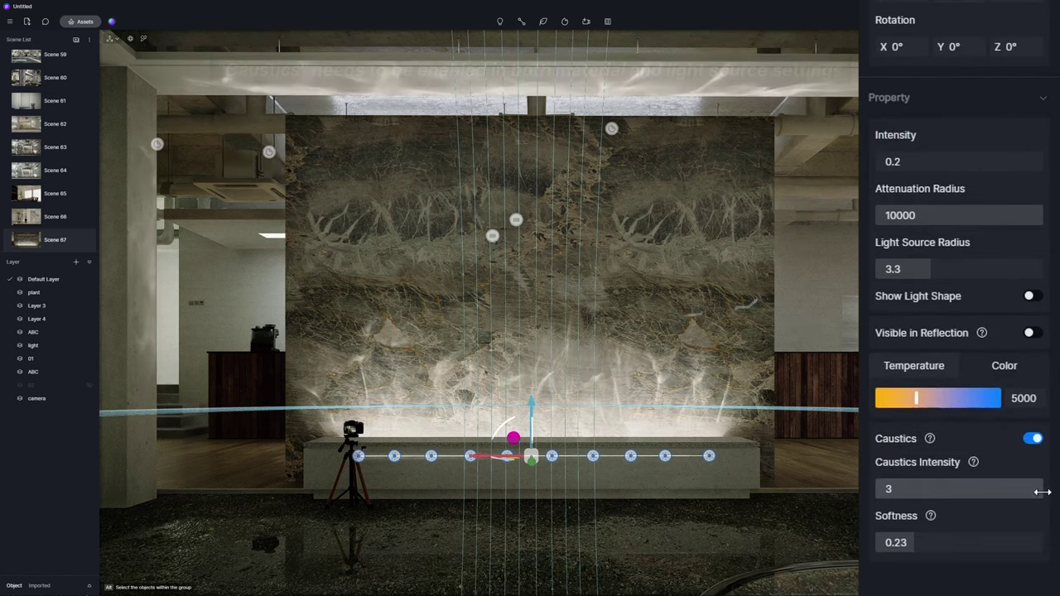
pyautogui.click(915, 493)
pyautogui.moveTo(915, 493); pyautogui.dragTo(1026, 495)
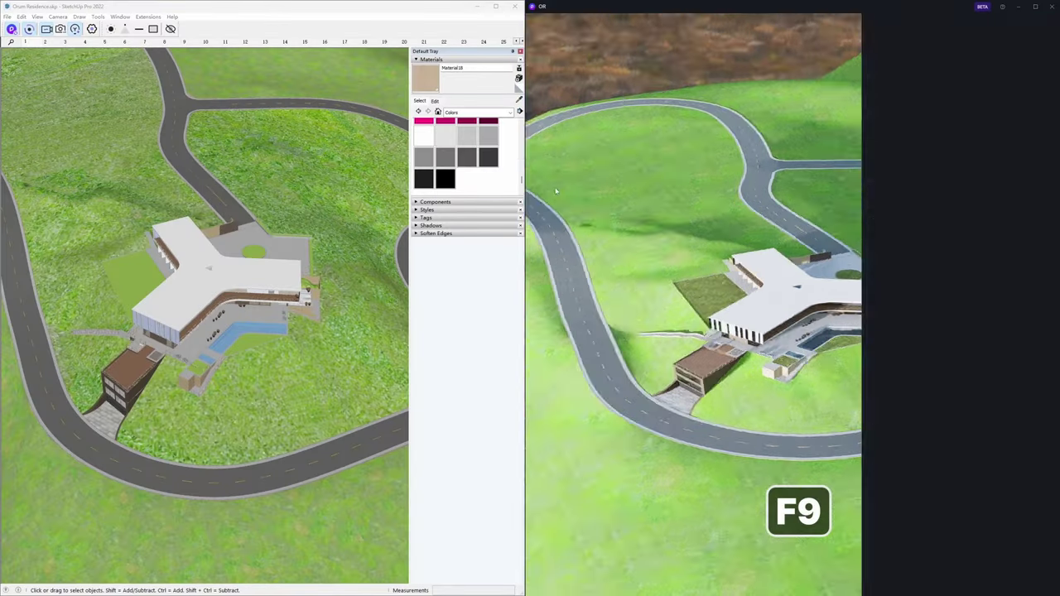
# Step: Push/Pull the planter wall's top face by 2000 mm inside the planter group
pyautogui.moveTo(203, 263)
pyautogui.mouseDown(button='middle')
pyautogui.moveTo(222, 266)
pyautogui.moveTo(145, 242)
pyautogui.moveTo(160, 252)
pyautogui.mouseUp(button='middle')
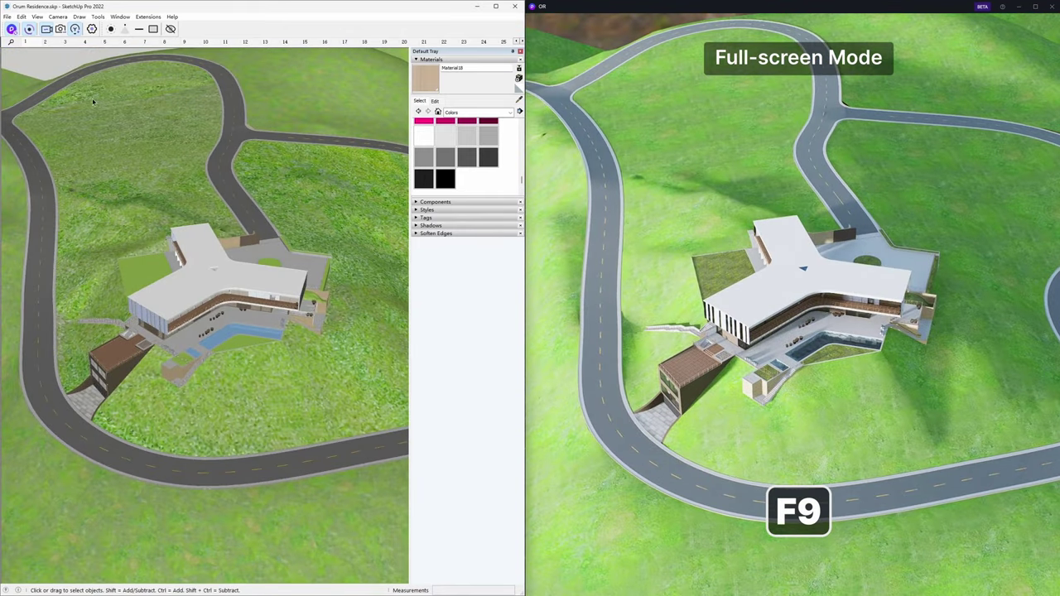
pyautogui.scroll(10, 136, 207)
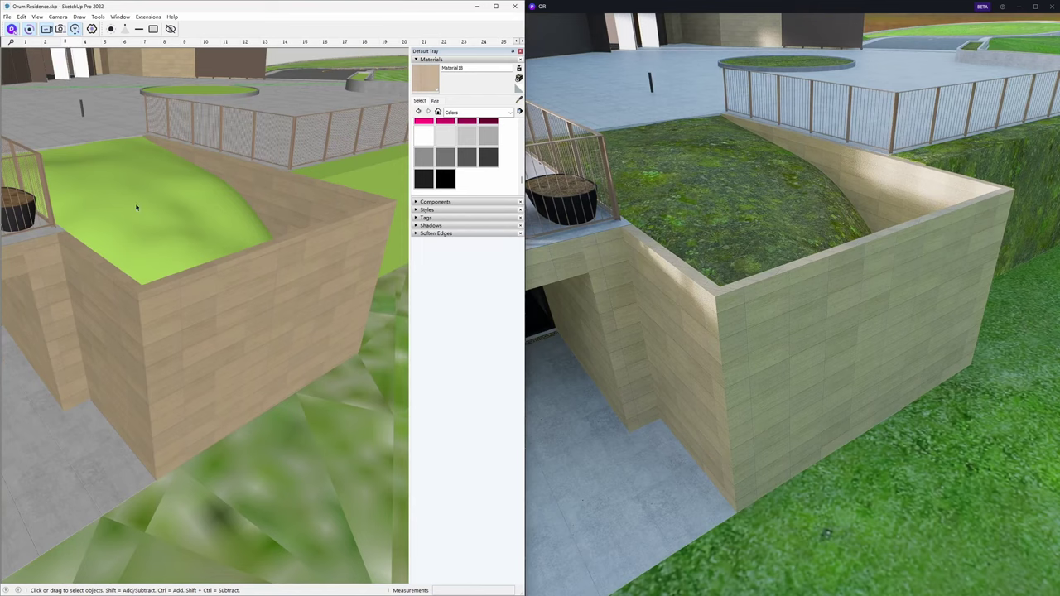
pyautogui.doubleClick(139, 291)
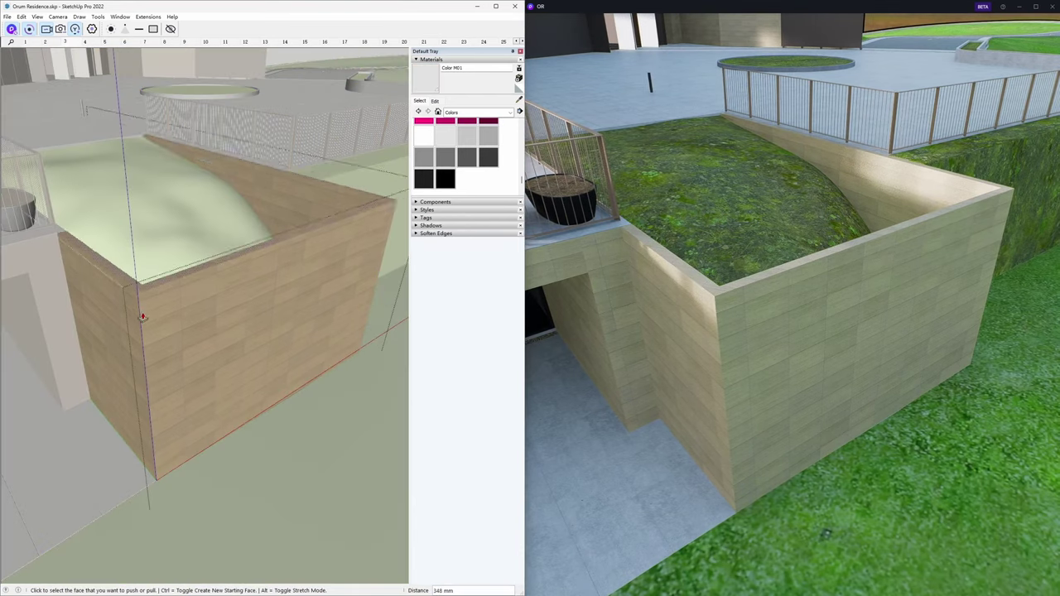
pyautogui.press('p')
pyautogui.click(141, 307)
pyautogui.write('2000')
pyautogui.press('Return')
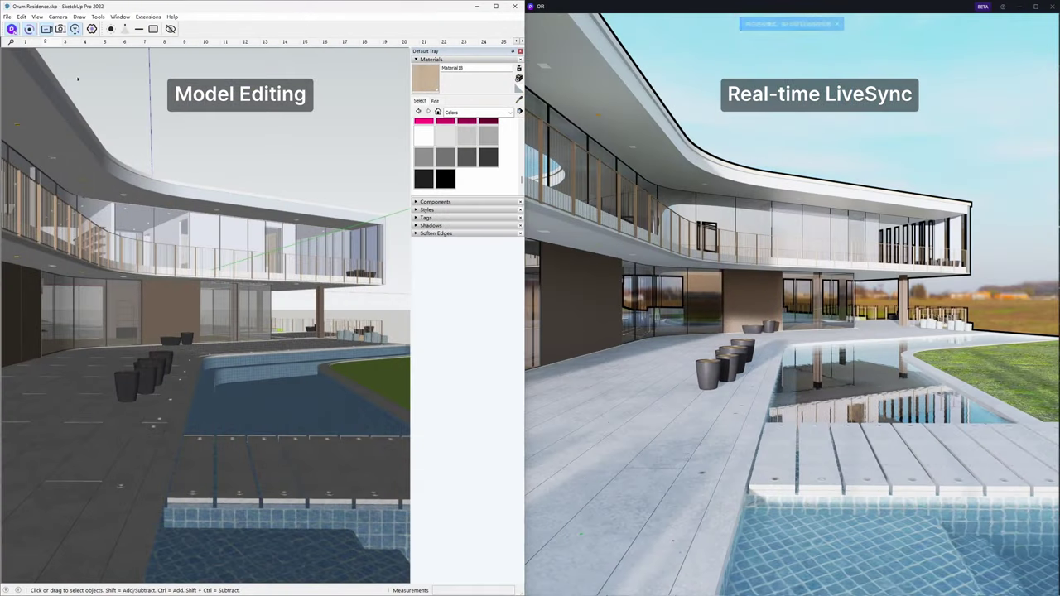
# Step: Move the group of pots on the terrace to a new spot
pyautogui.click(133, 381)
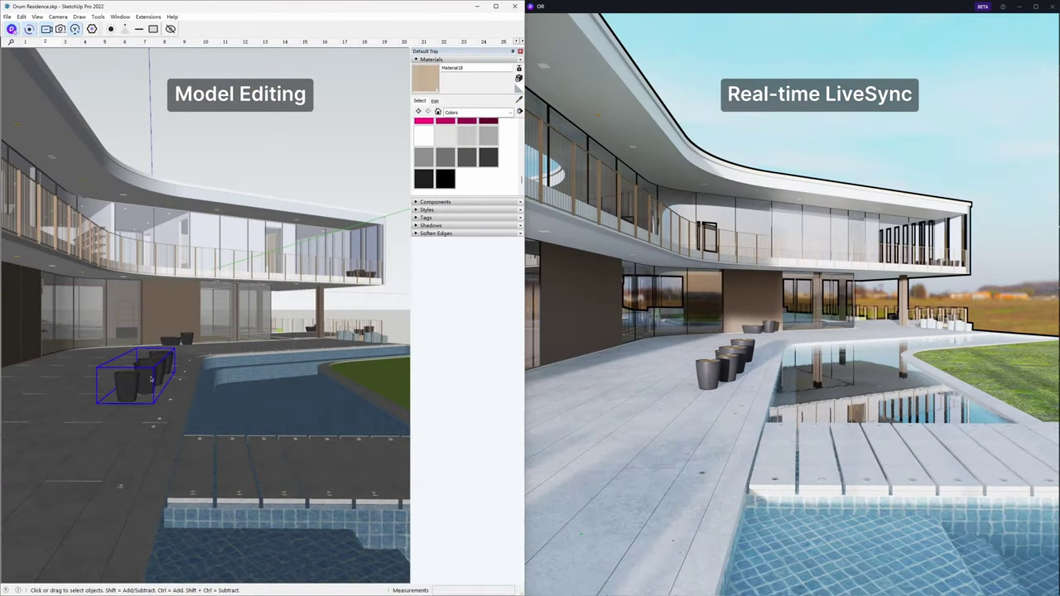
pyautogui.press('m')
pyautogui.click(154, 404)
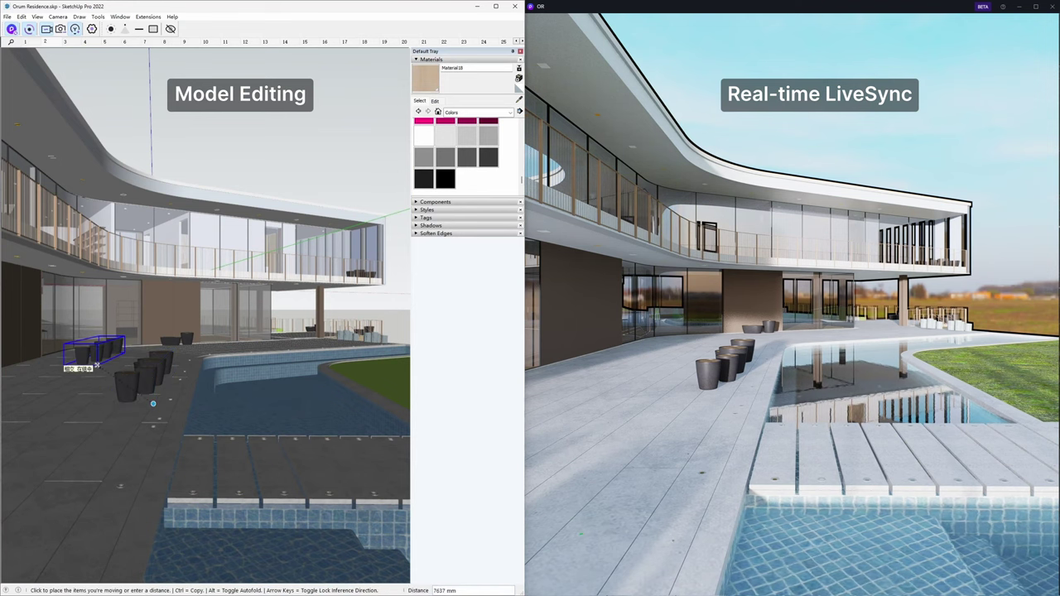
pyautogui.click(152, 404)
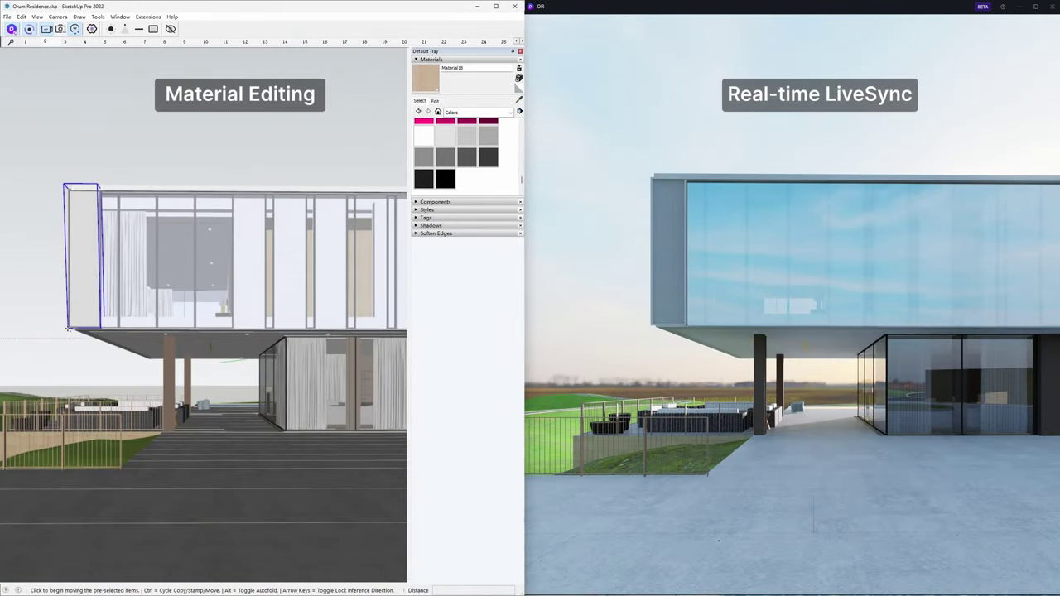
# Step: Copy a facade panel into a row of 7 and delete the two left panels
pyautogui.moveTo(69, 329); pyautogui.dragTo(87, 329)
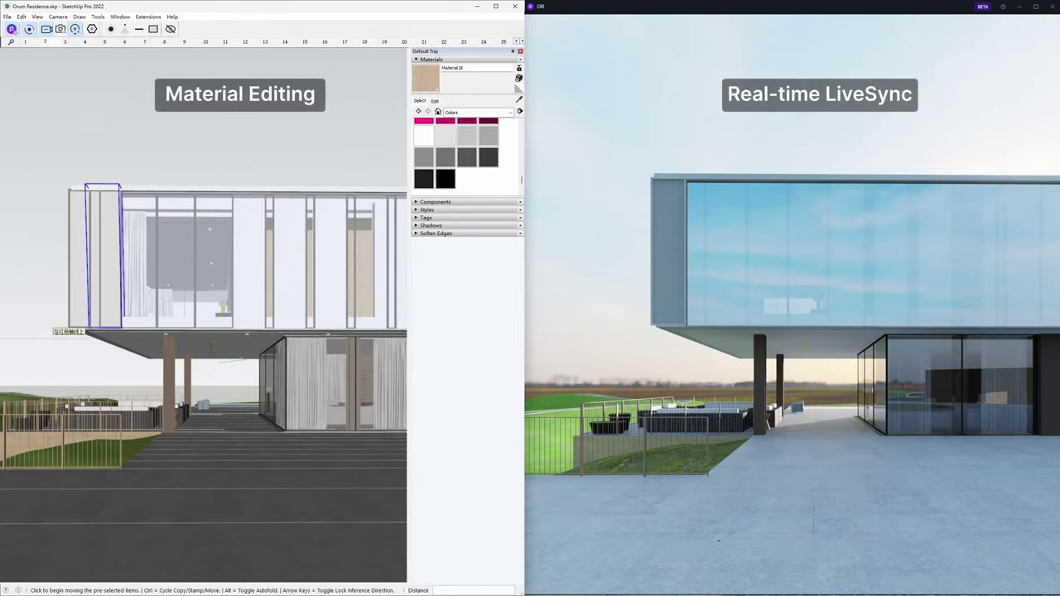
pyautogui.click(83, 330)
pyautogui.write('7x')
pyautogui.press('Return')
pyautogui.press('space')
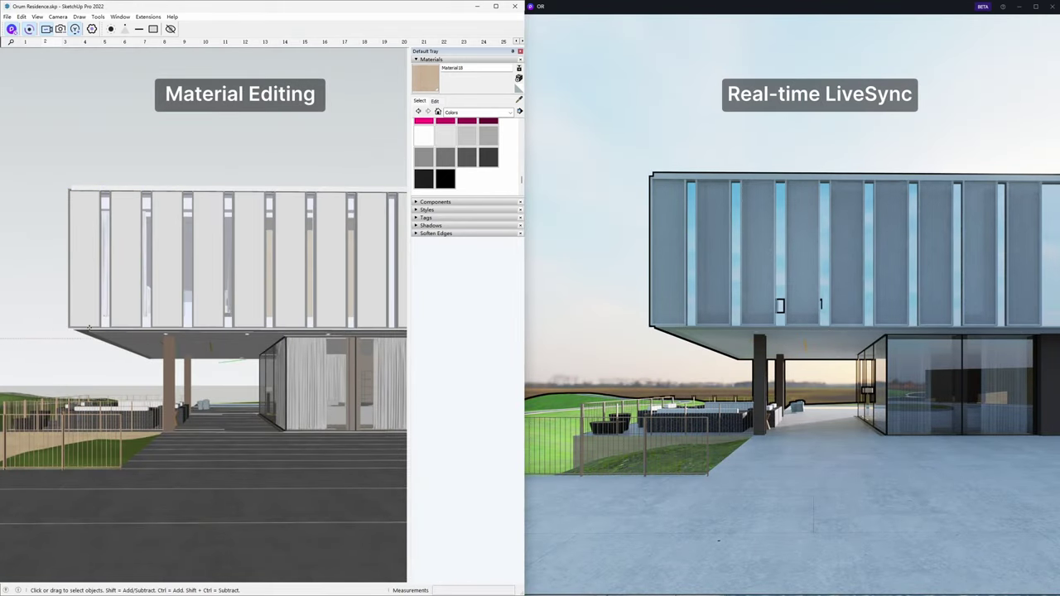
pyautogui.press('Delete')
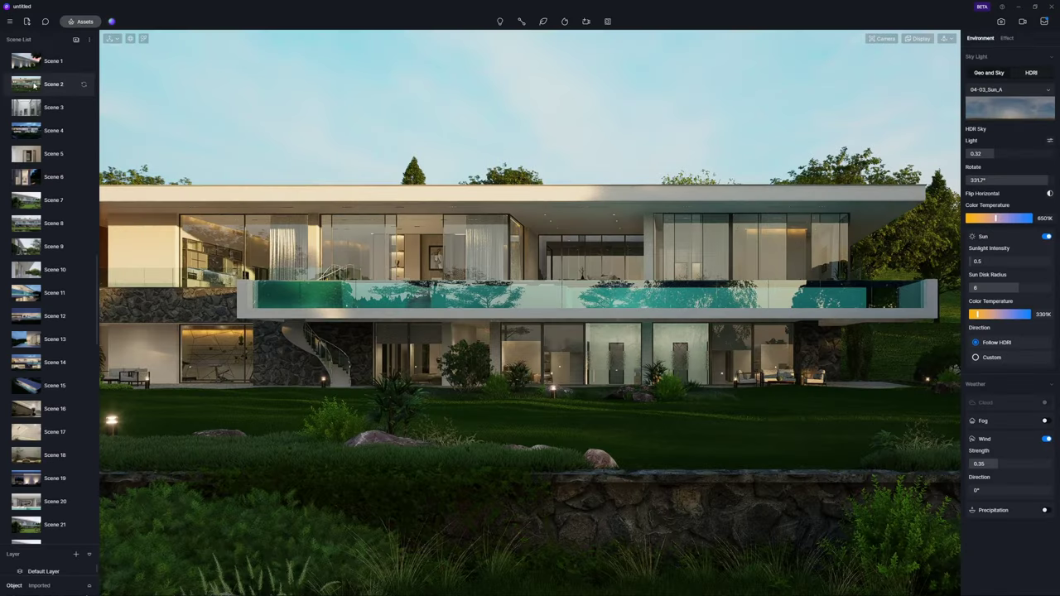
# Step: Save Scene 2's environment as the 'Dusk' preset and apply it in the other project
pyautogui.rightClick(34, 84)
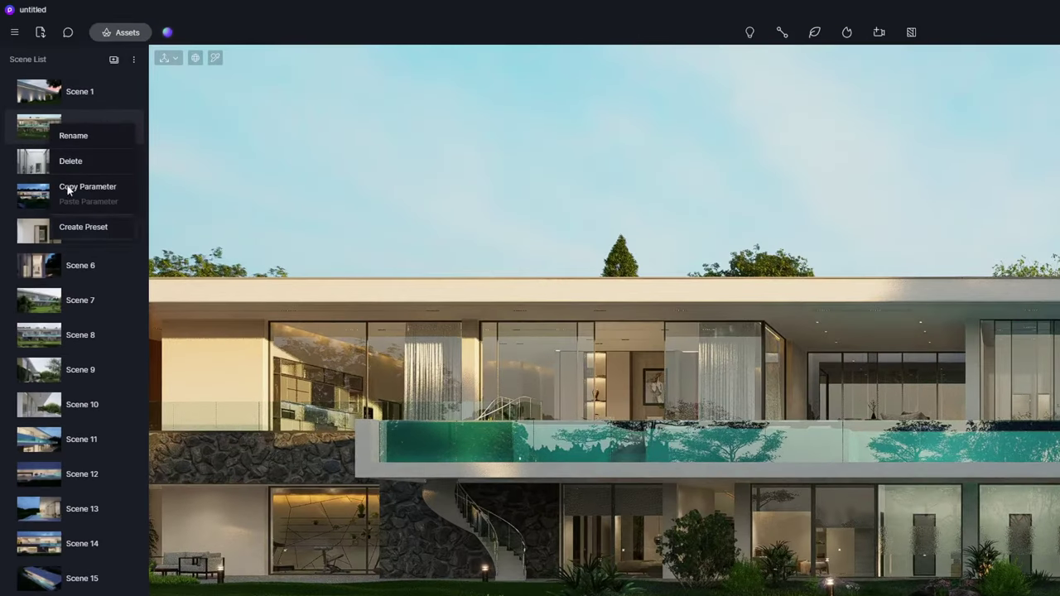
pyautogui.click(62, 150)
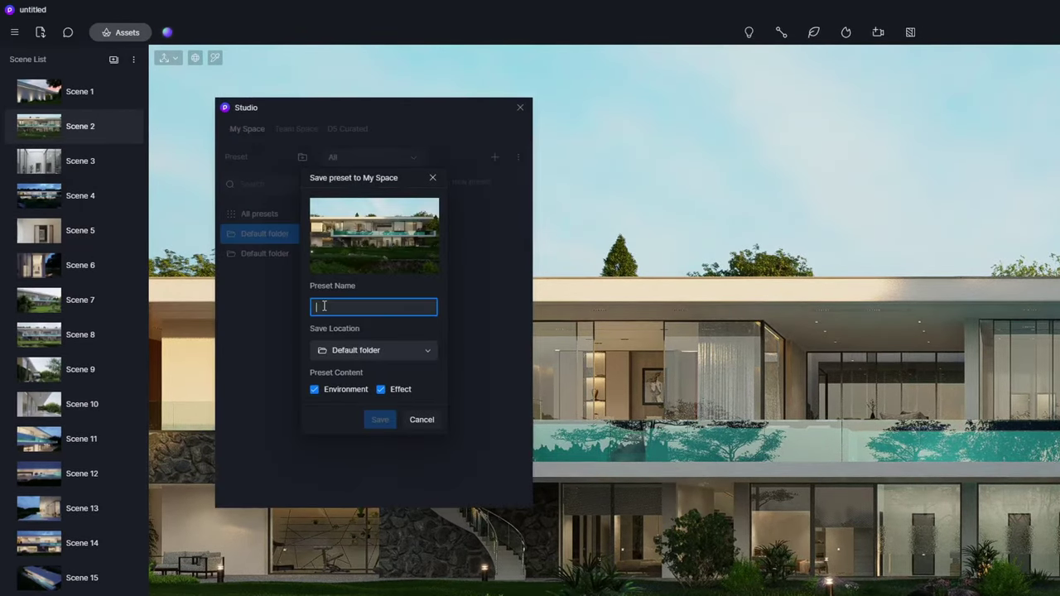
pyautogui.write('Dusk')
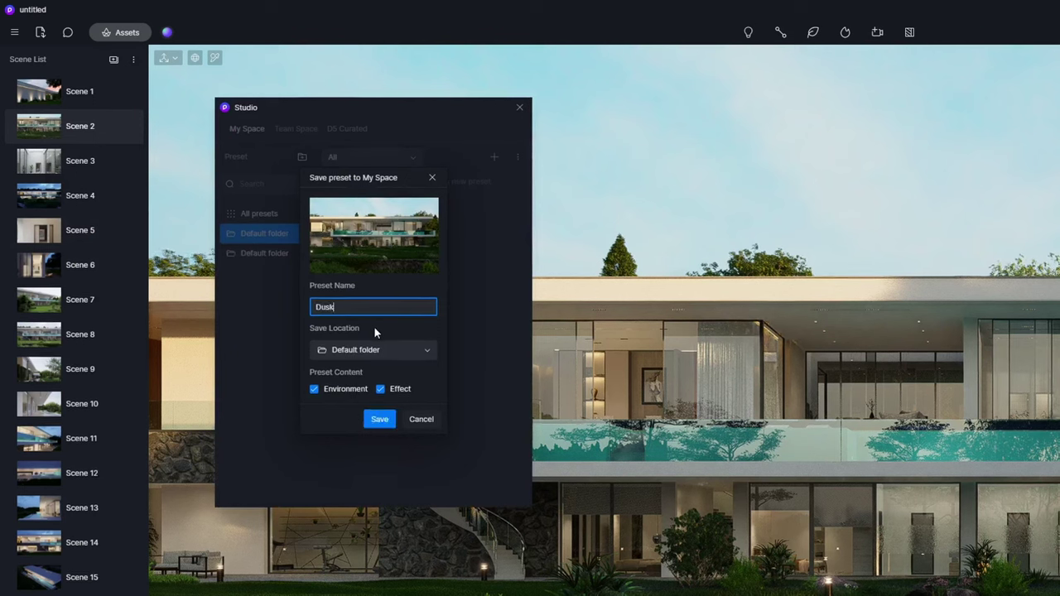
pyautogui.click(383, 420)
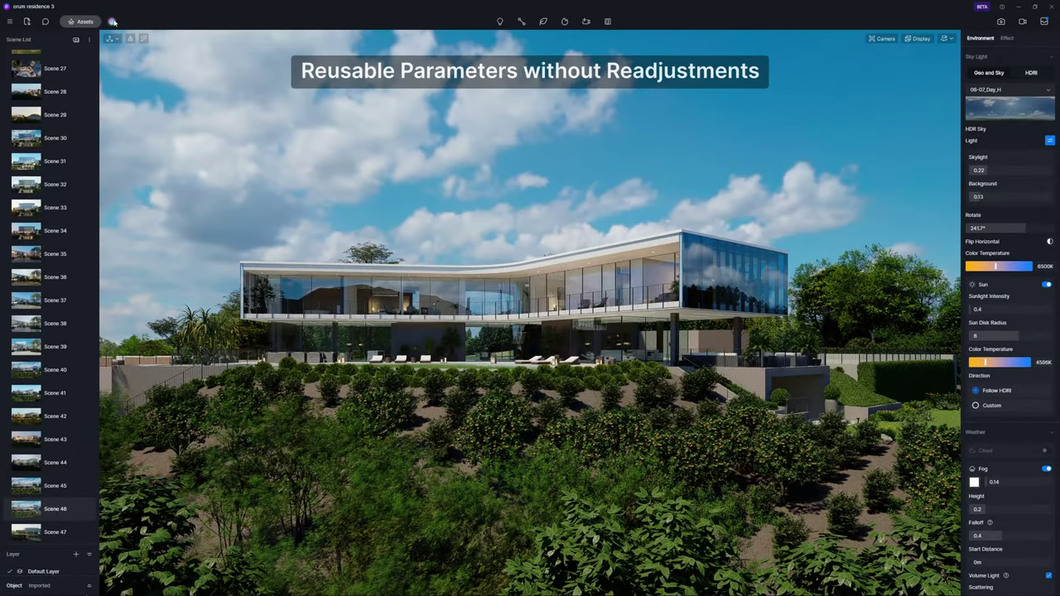
pyautogui.click(112, 21)
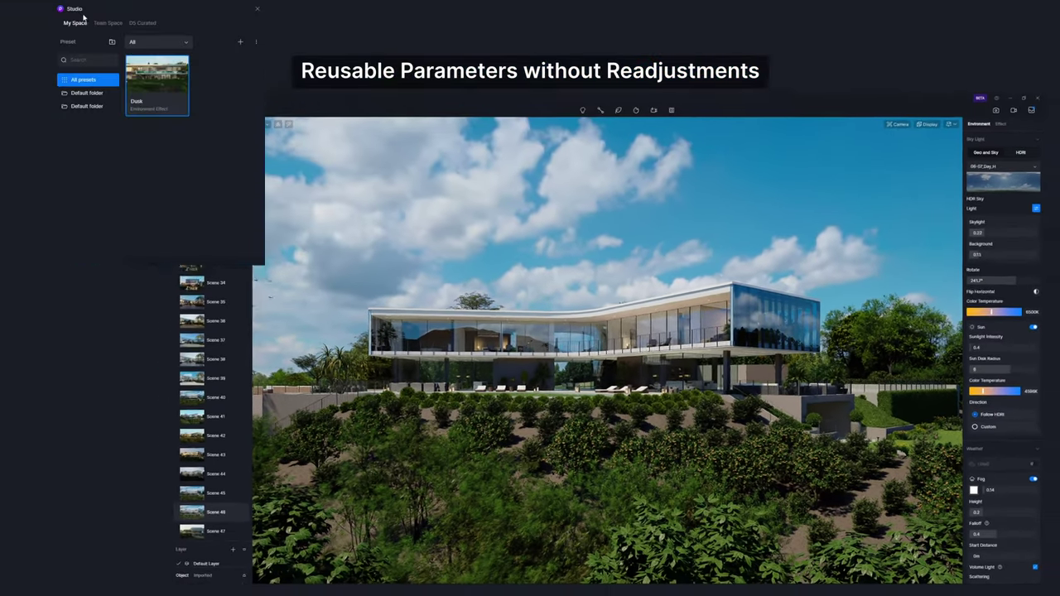
pyautogui.click(181, 116)
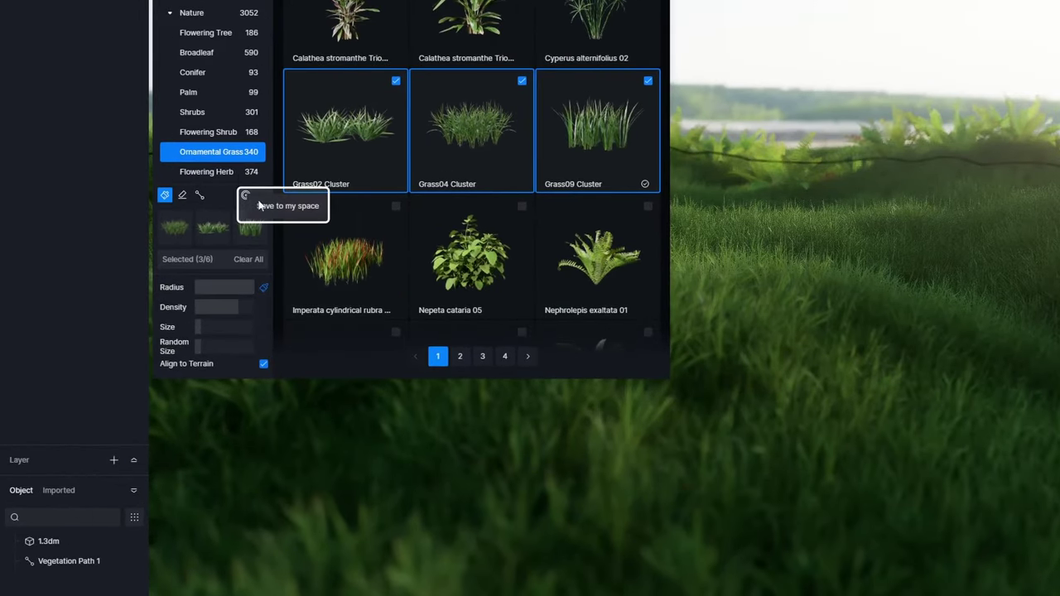
# Step: Save the grass clusters as the 'Lawn' brush preset and begin a preset from Vegetation Path 1
pyautogui.click(246, 196)
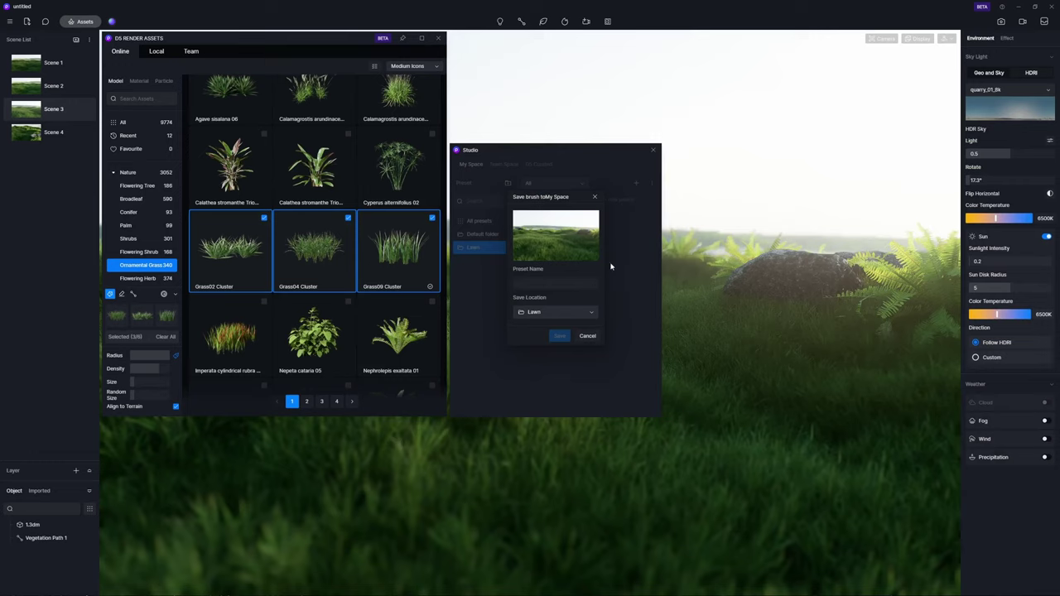
pyautogui.click(549, 283)
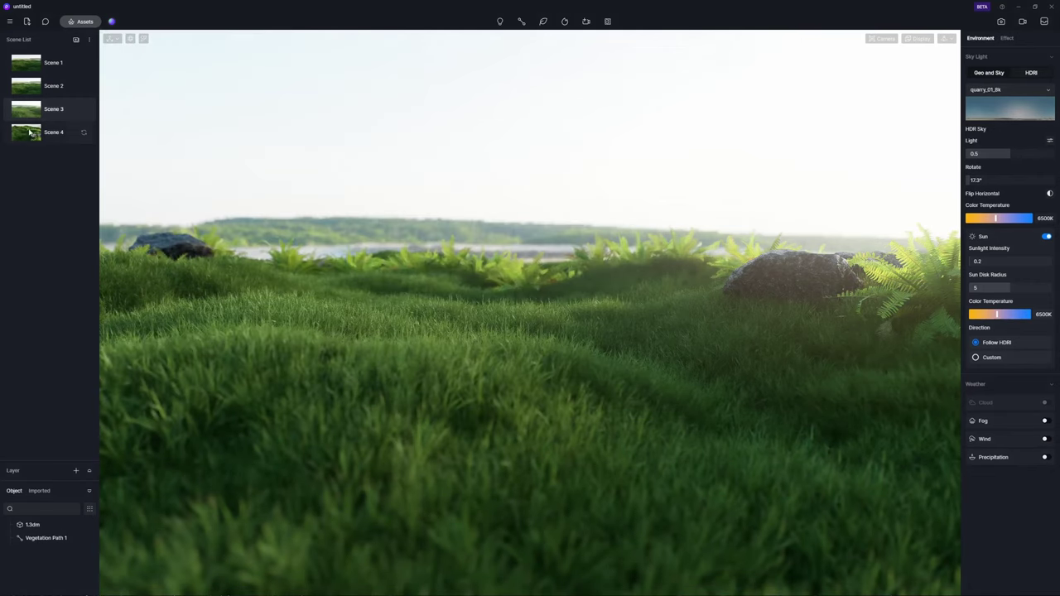
pyautogui.click(31, 134)
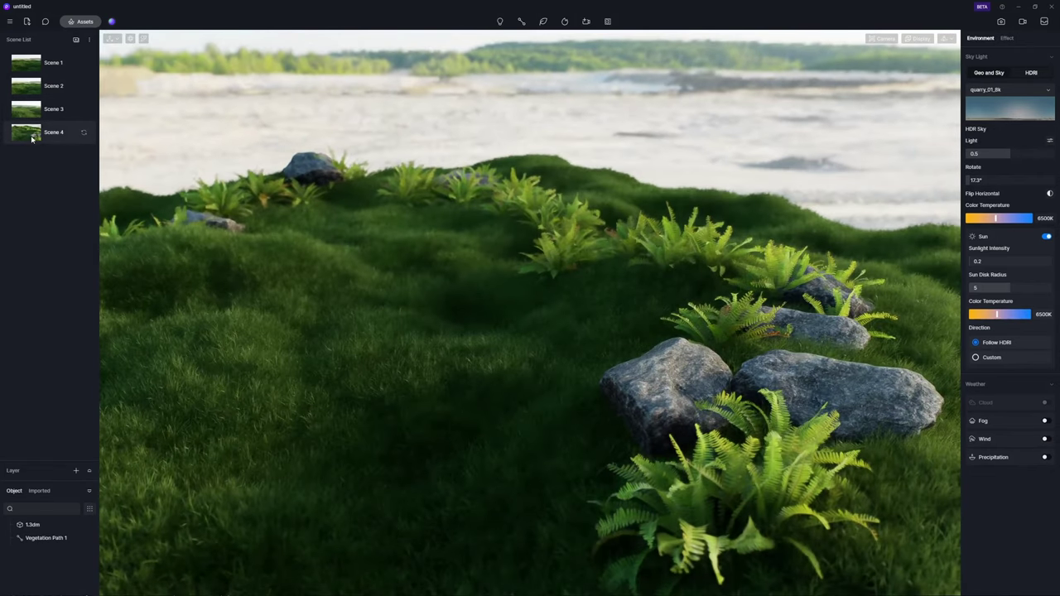
pyautogui.click(29, 540)
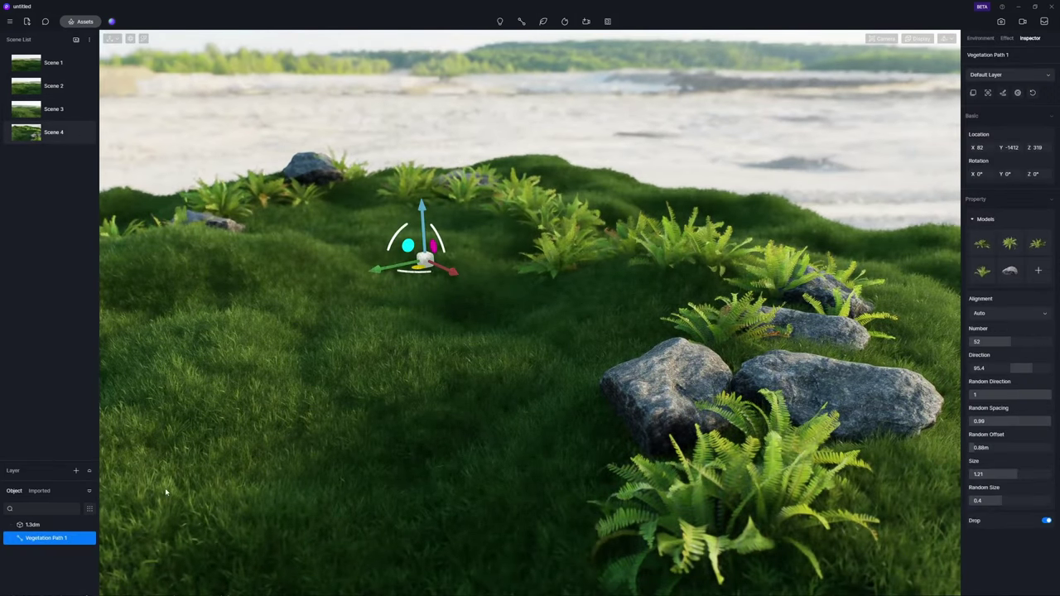
pyautogui.click(1017, 94)
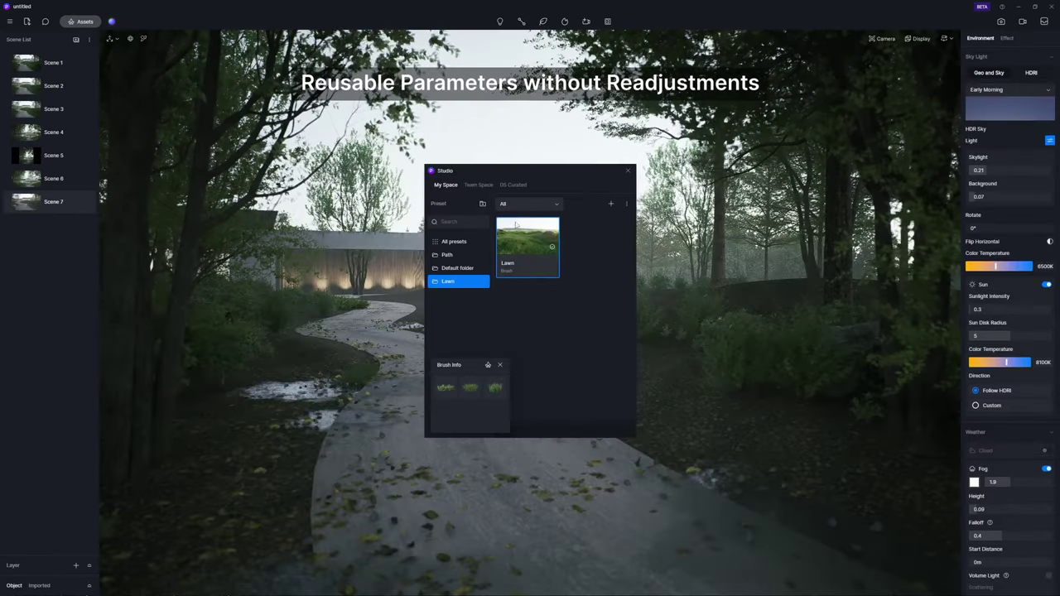
# Step: Paint Lawn grass by the path and place the saved path preset along the right verge
pyautogui.moveTo(545, 335); pyautogui.dragTo(544, 335)
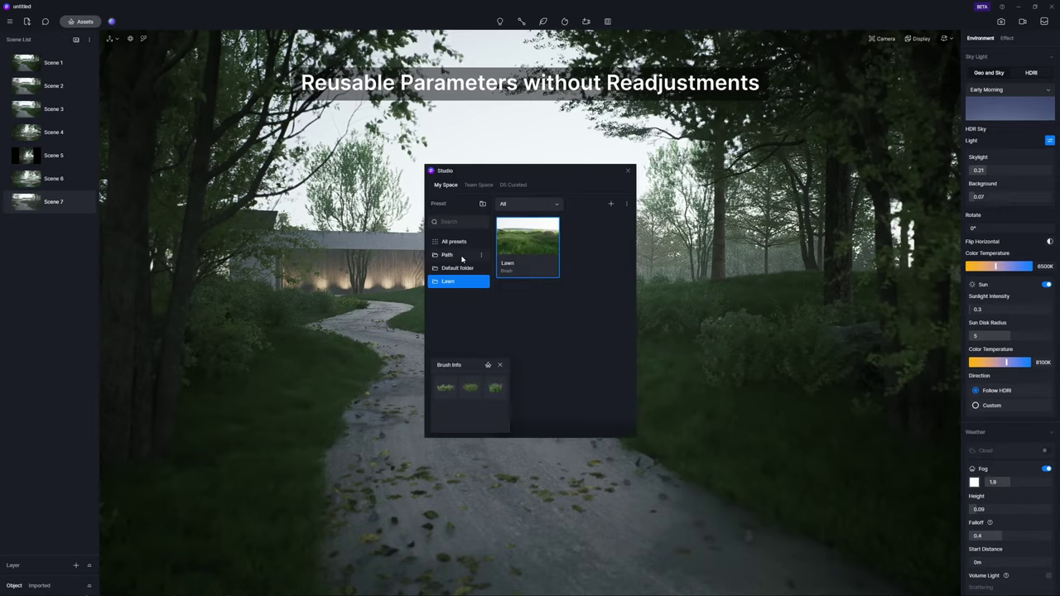
pyautogui.click(459, 245)
pyautogui.click(530, 338)
pyautogui.click(588, 386)
pyautogui.click(696, 438)
pyautogui.click(924, 539)
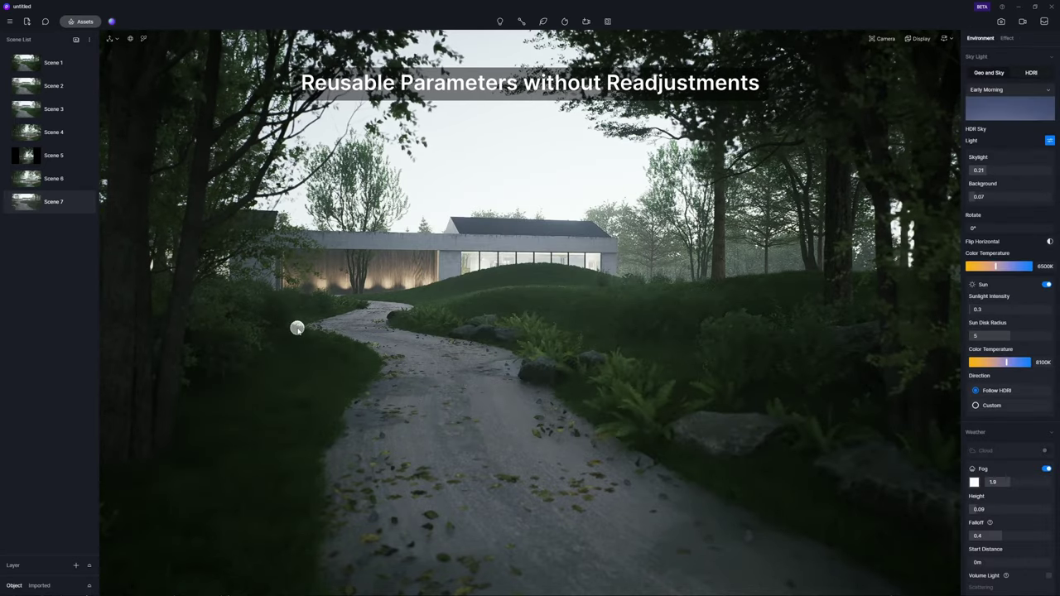
pyautogui.click(331, 338)
pyautogui.click(365, 360)
# Step: Add the saved fern-and-rock path down the left verge
pyautogui.click(322, 405)
pyautogui.click(253, 456)
pyautogui.click(210, 548)
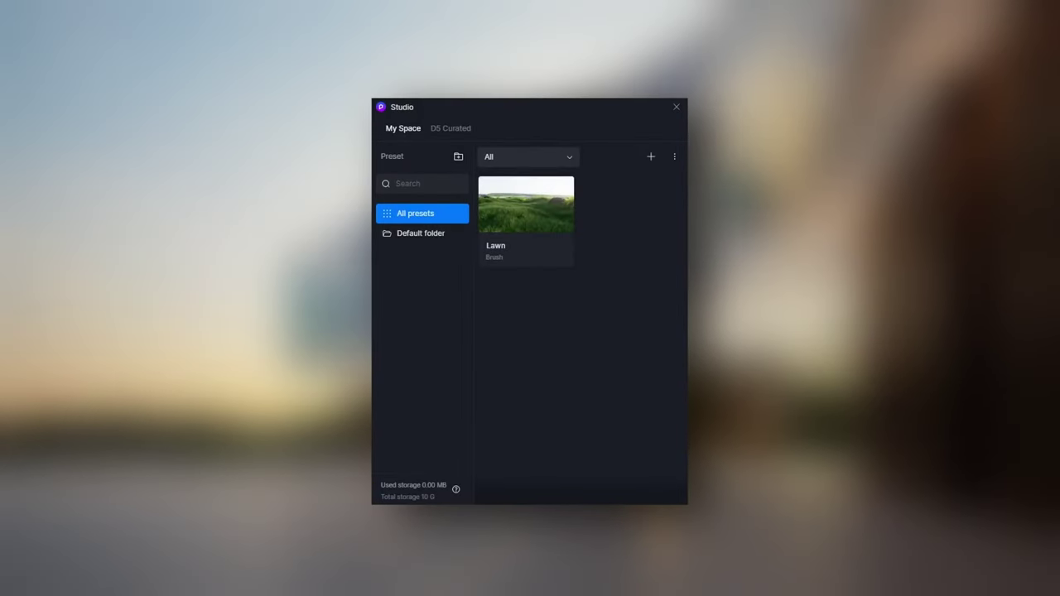
# Step: Show the D5 Curated environment presets and scroll down to indoor ones like Chamber Music Hall
pyautogui.click(461, 130)
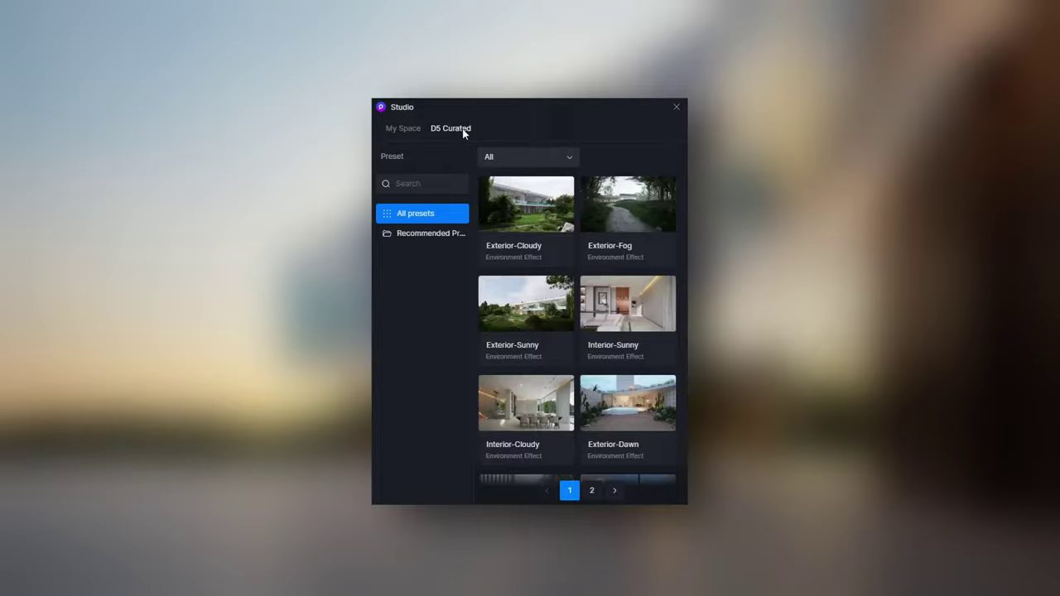
pyautogui.scroll(-3, 678, 209)
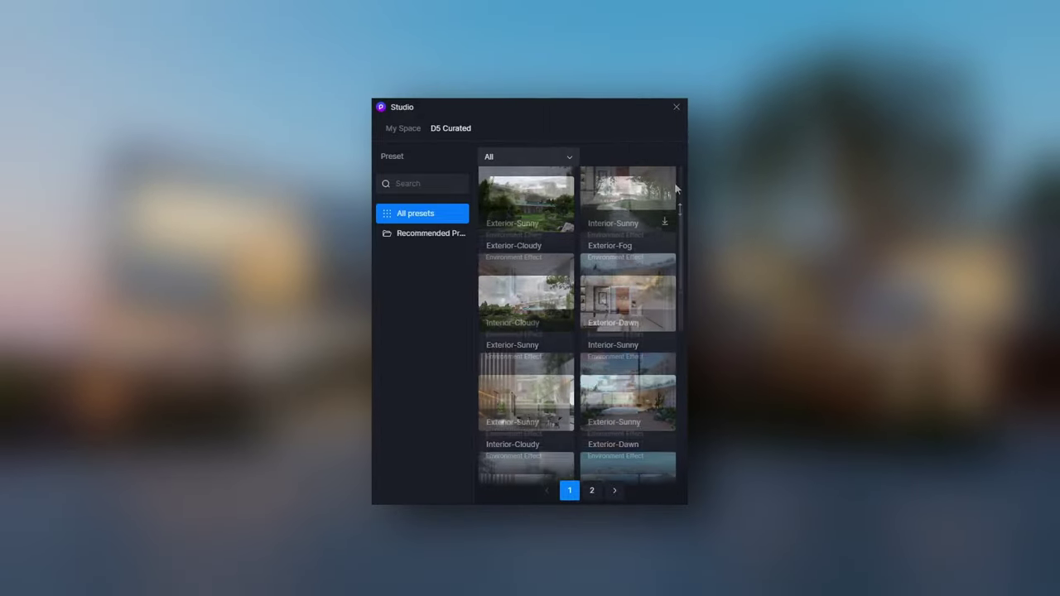
pyautogui.scroll(-2, 679, 210)
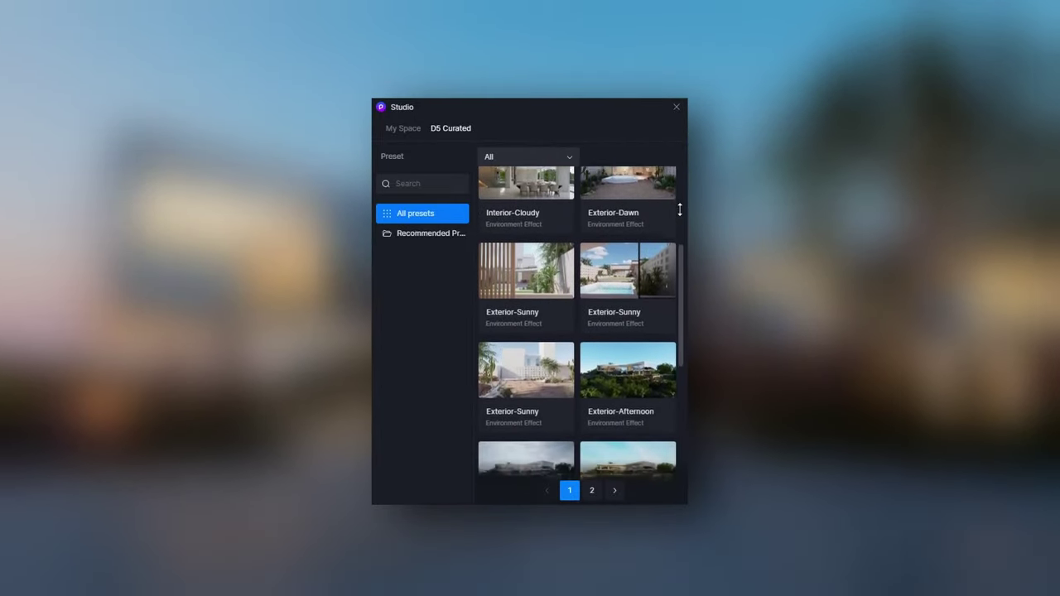
pyautogui.scroll(-2, 679, 210)
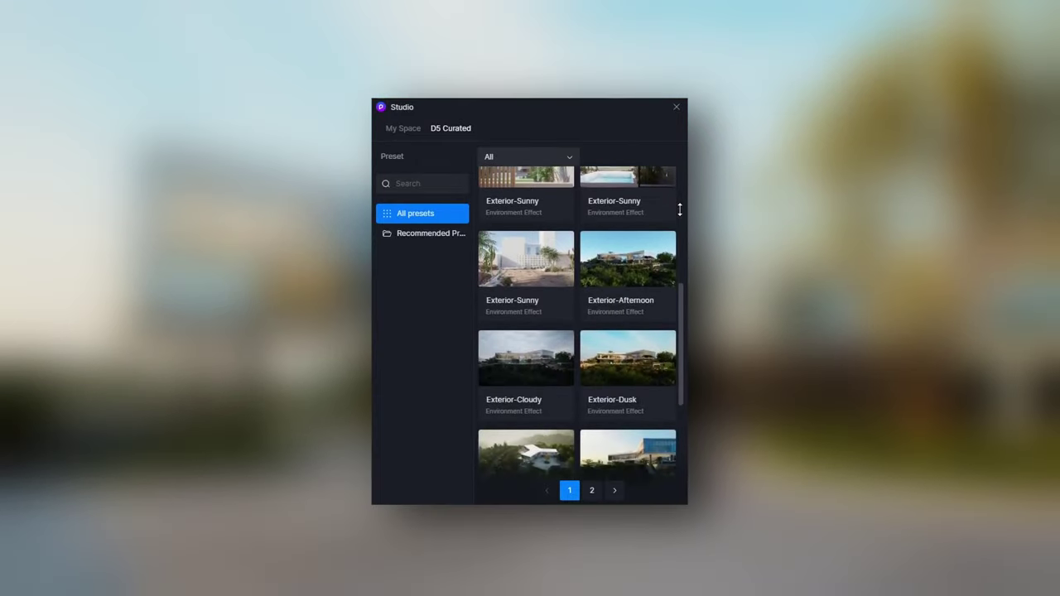
pyautogui.scroll(-2, 679, 210)
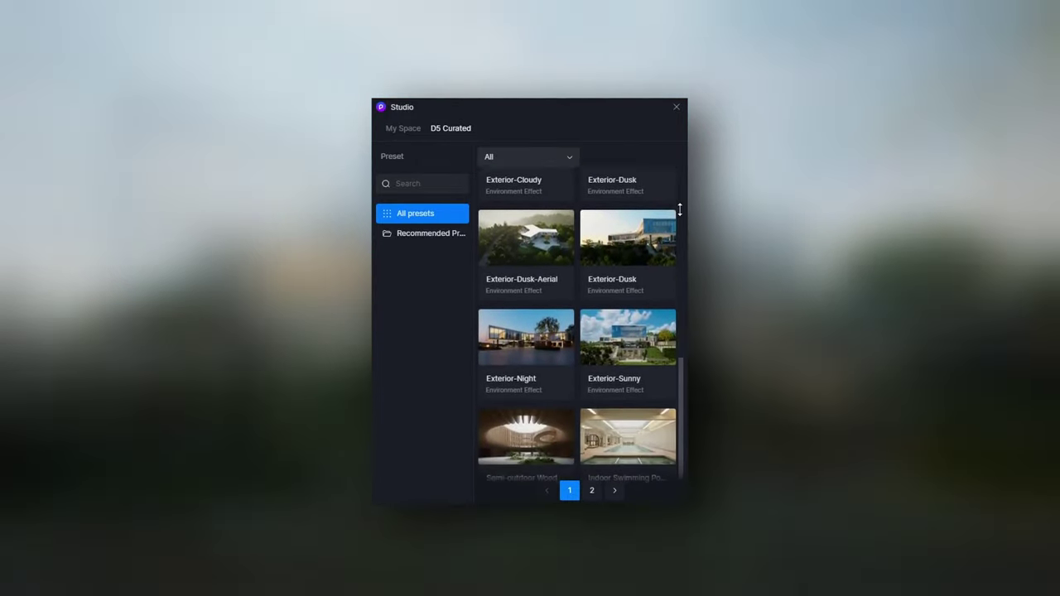
pyautogui.scroll(-2, 678, 209)
pyautogui.scroll(-1, 679, 210)
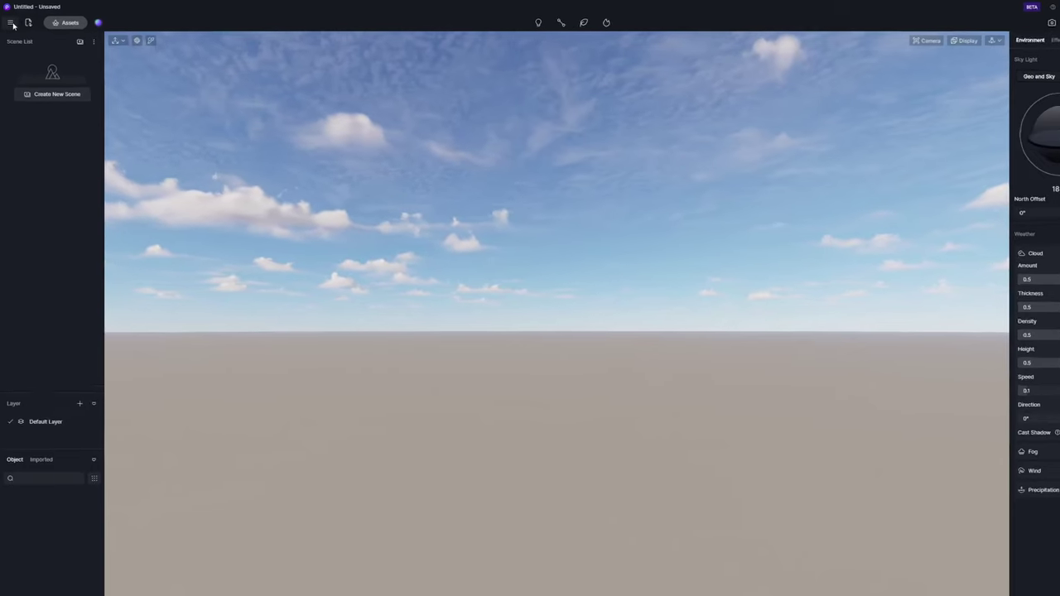
# Step: Switch on the Section Tools widget under Preference > Widget
pyautogui.click(10, 20)
pyautogui.click(33, 197)
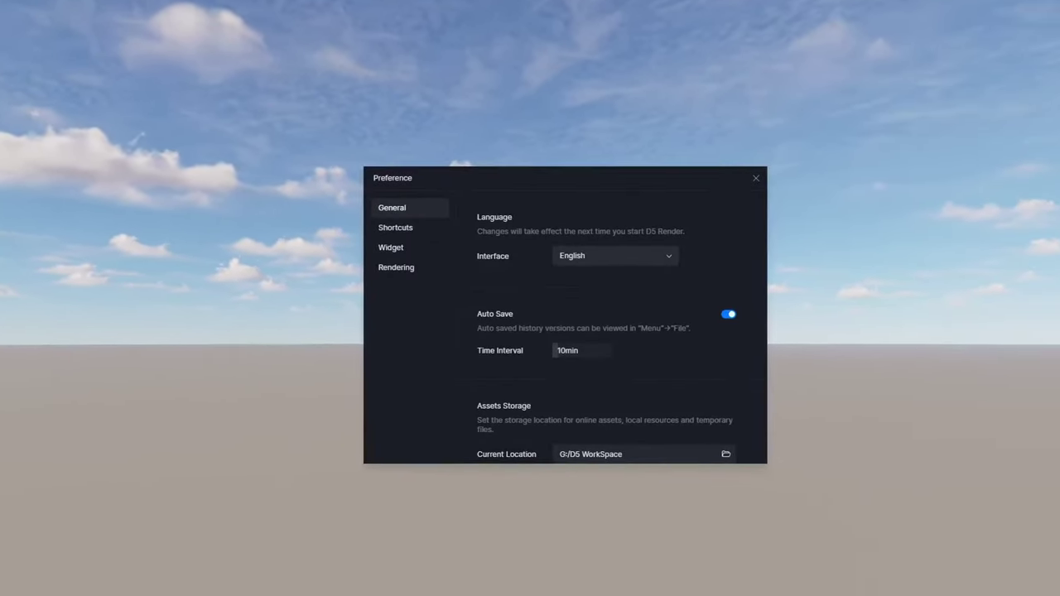
pyautogui.click(361, 232)
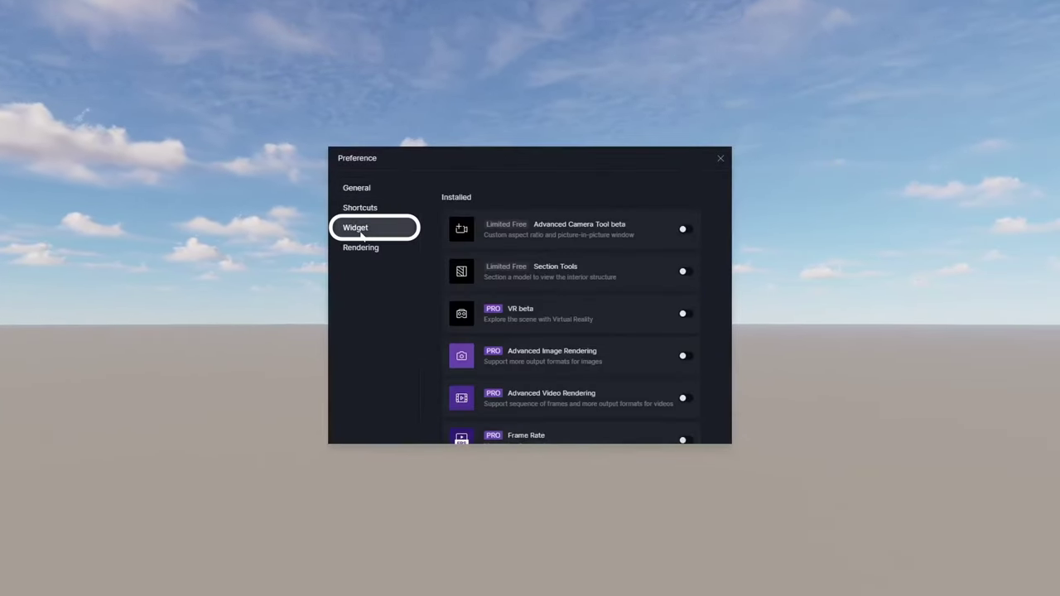
pyautogui.click(685, 272)
pyautogui.click(720, 157)
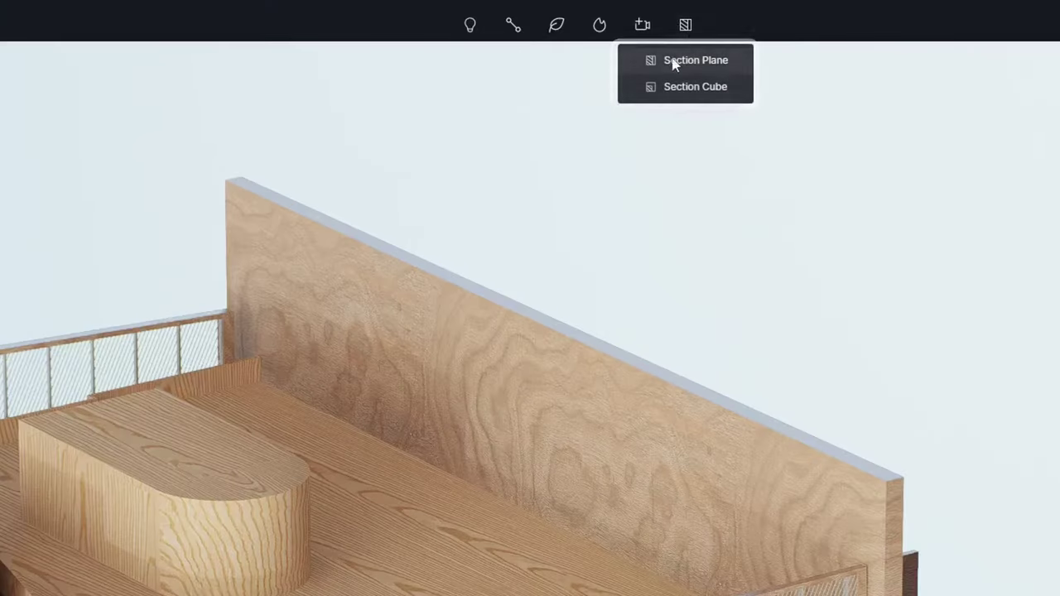
# Step: Place Section Plane cuts at the roof level and through the rounded roof piece
pyautogui.click(613, 41)
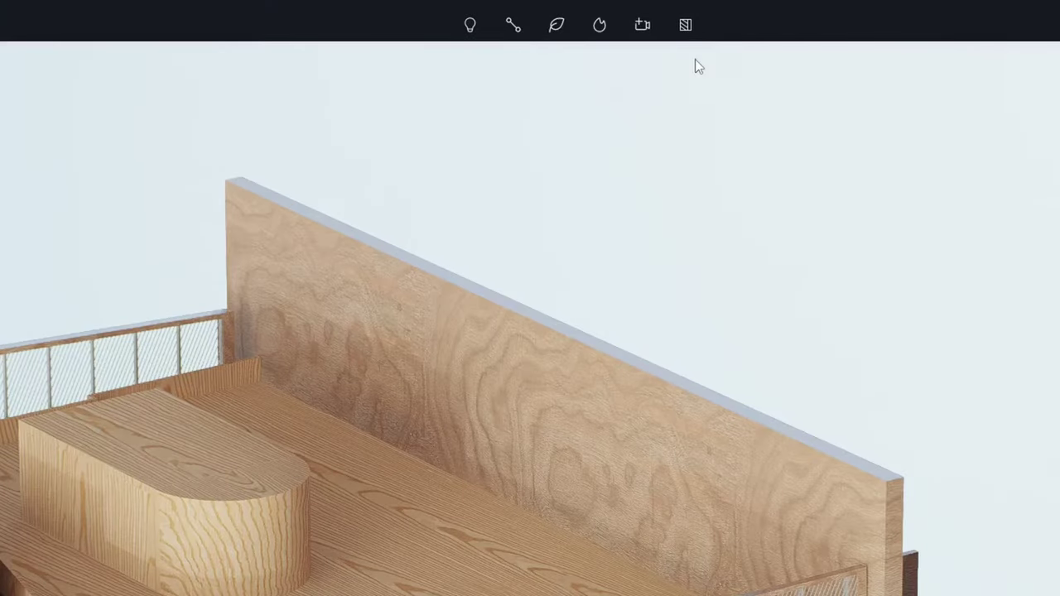
pyautogui.click(358, 320)
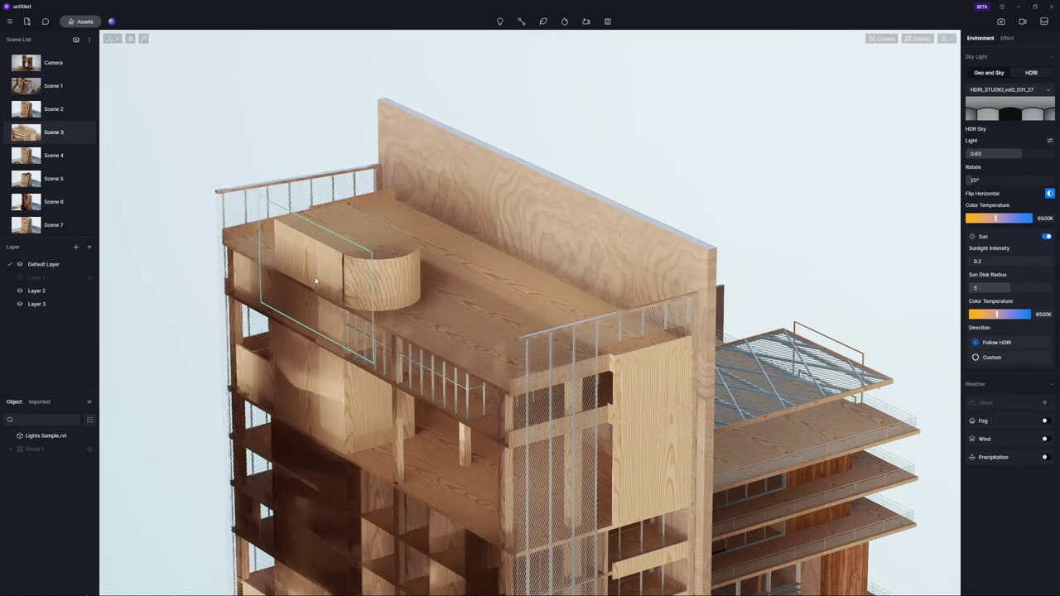
pyautogui.click(332, 273)
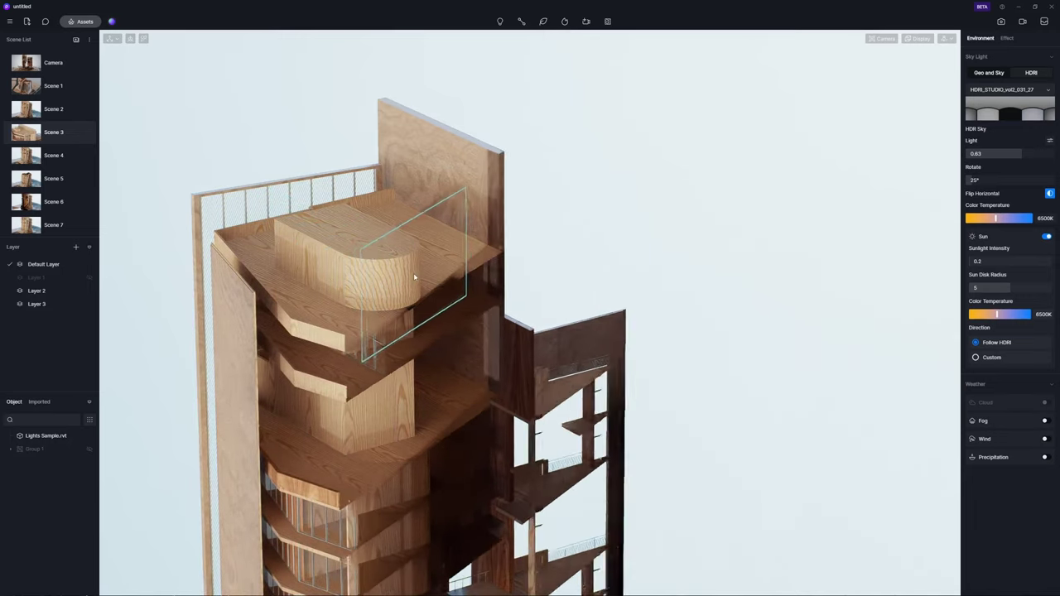
pyautogui.click(339, 274)
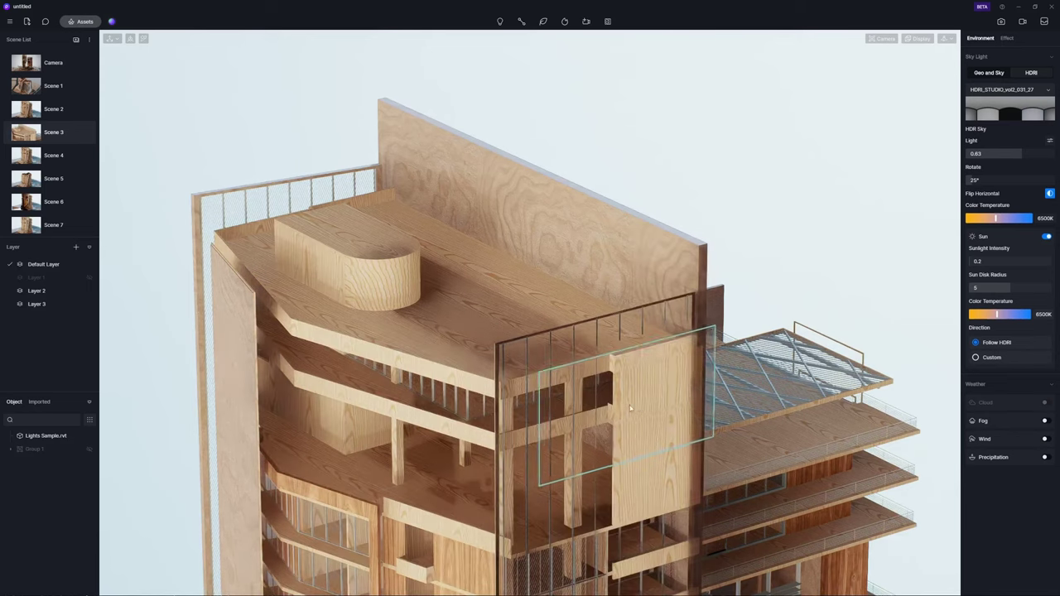
# Step: Place Section Plane 3 on the right-hand block, shift it deeper, and preview the fill colour
pyautogui.click(650, 405)
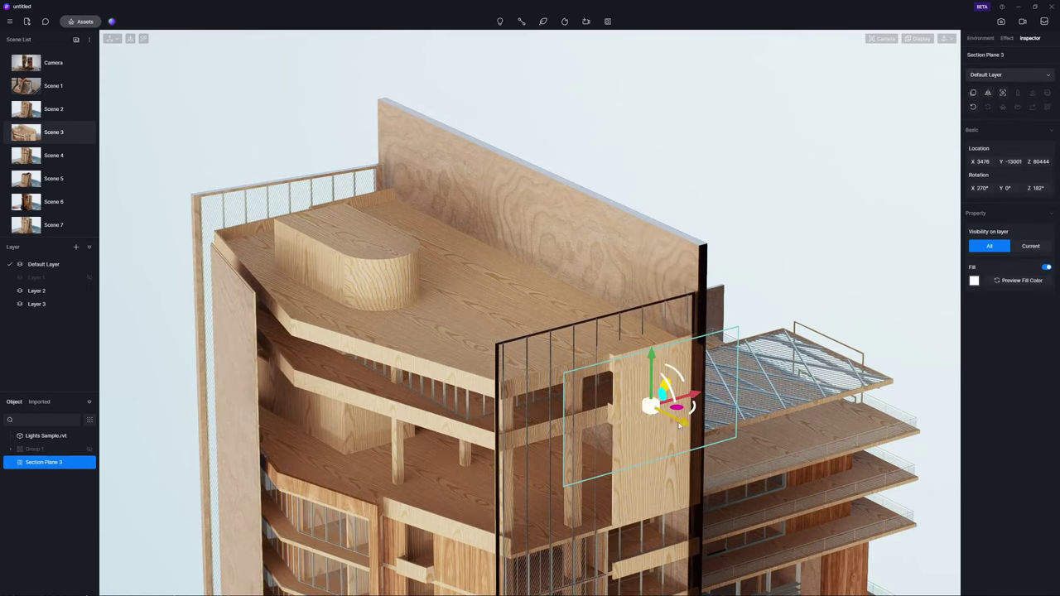
pyautogui.moveTo(678, 425); pyautogui.dragTo(607, 395)
pyautogui.click(1023, 283)
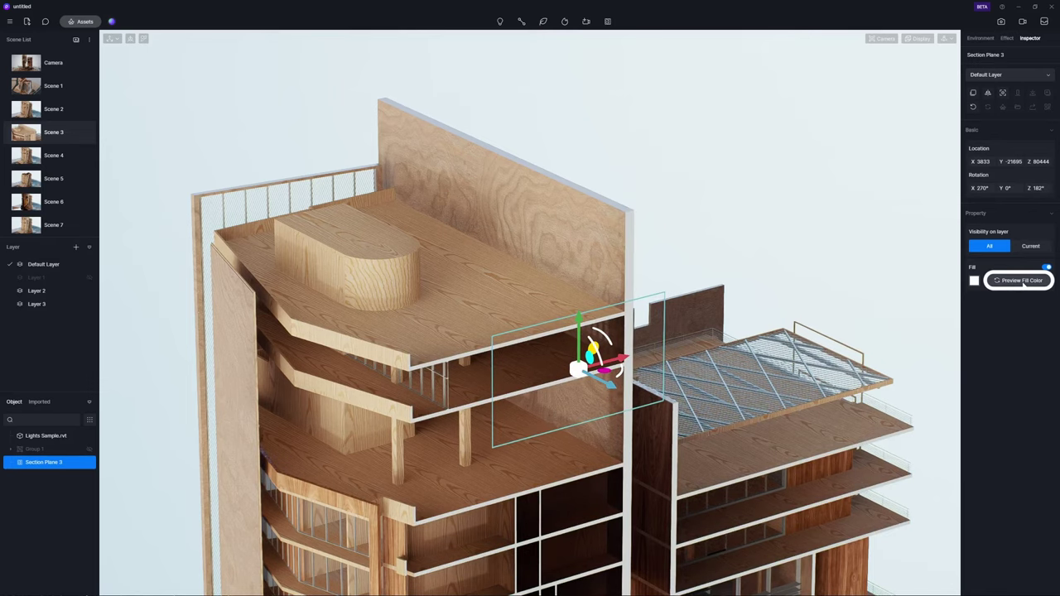
# Step: View the sectioned tower from Scene 4 and open Section Plane 3's fill colour swatch
pyautogui.click(53, 156)
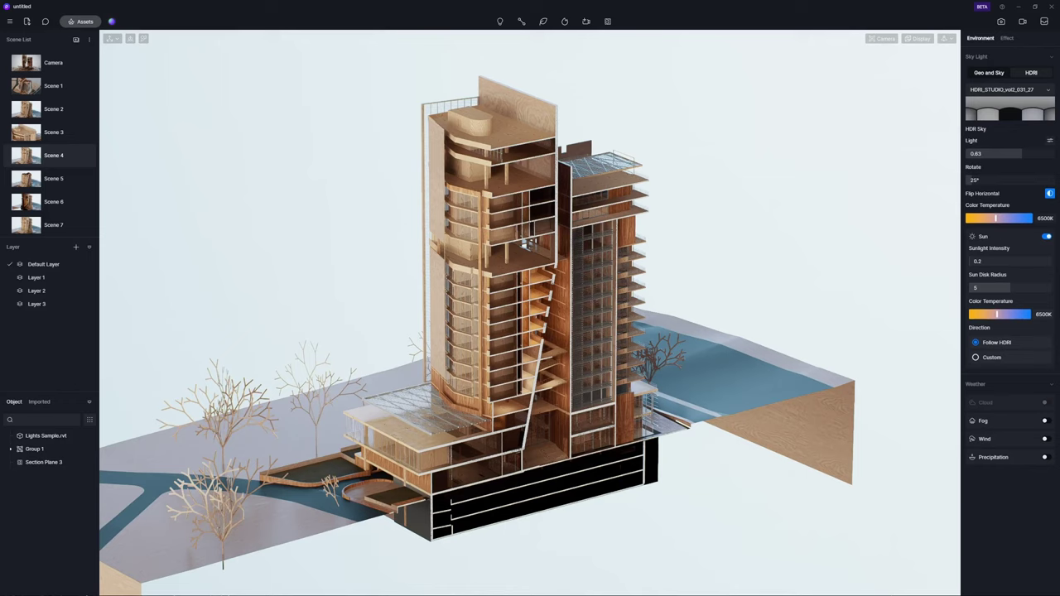
pyautogui.click(39, 462)
pyautogui.click(974, 281)
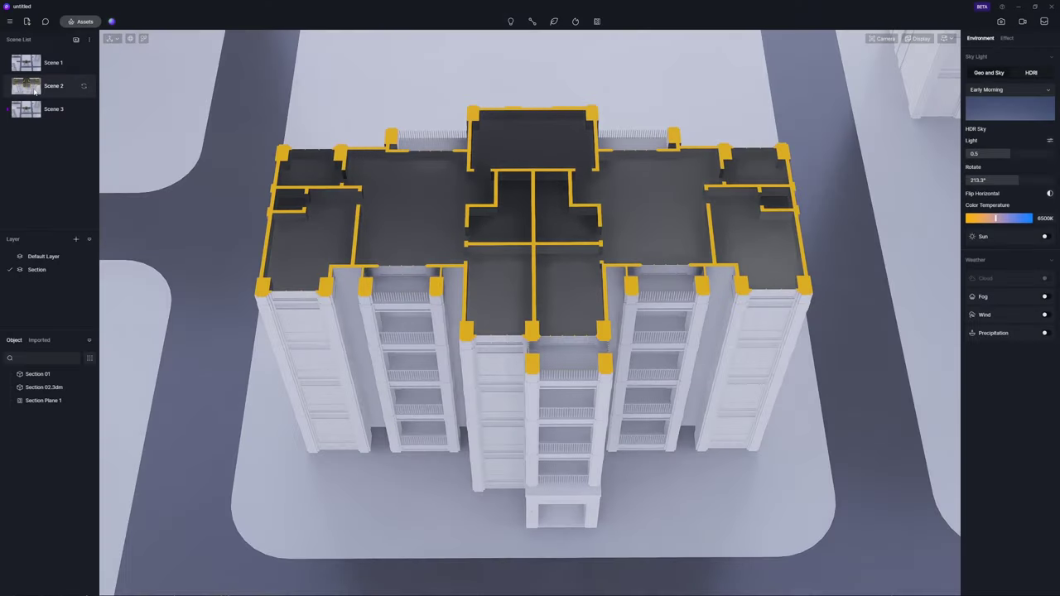
# Step: In the Scene 3 aerial view, select Section Plane 1 and toggle the Default and Section layers
pyautogui.click(34, 108)
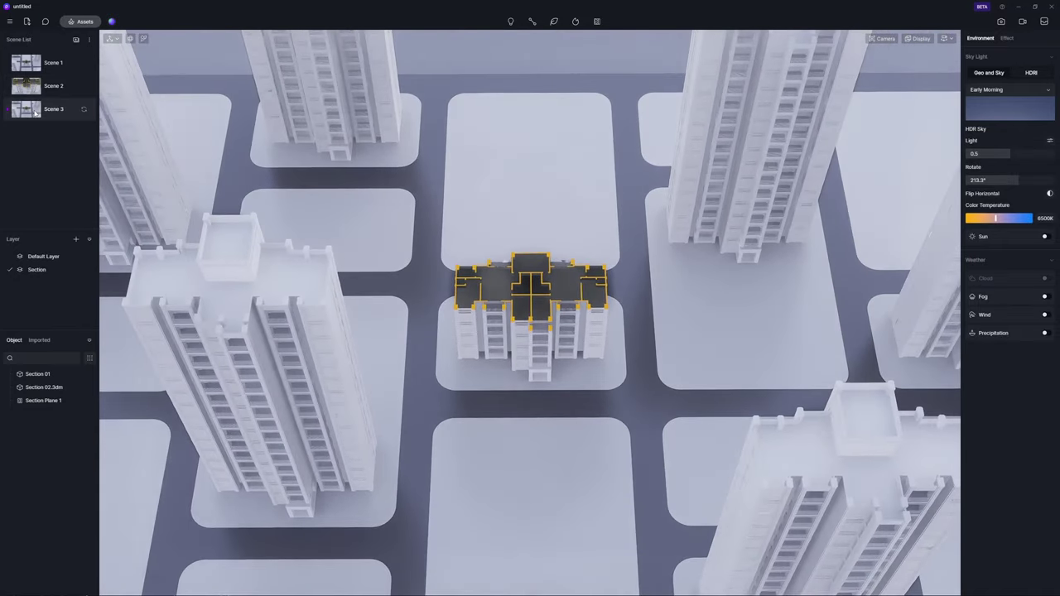
pyautogui.click(43, 400)
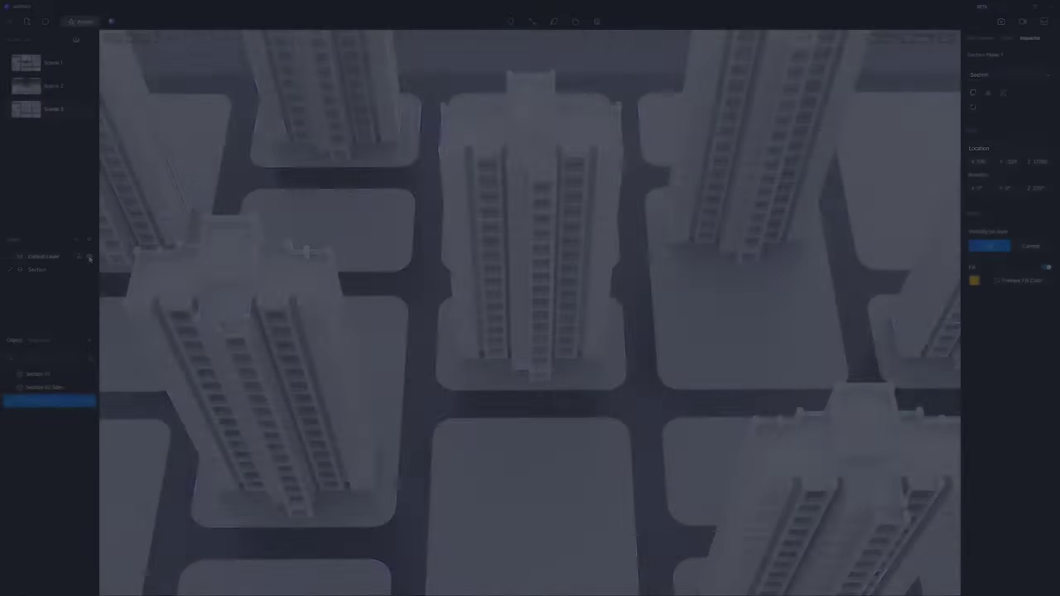
pyautogui.click(90, 256)
pyautogui.click(90, 256)
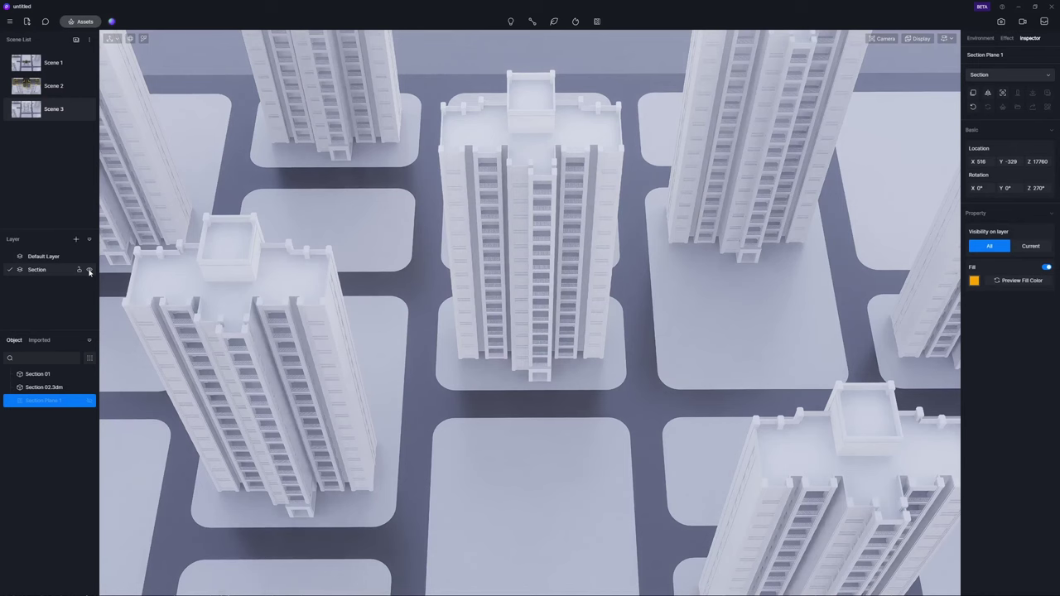
pyautogui.click(89, 270)
pyautogui.click(89, 270)
pyautogui.click(89, 270)
pyautogui.click(89, 269)
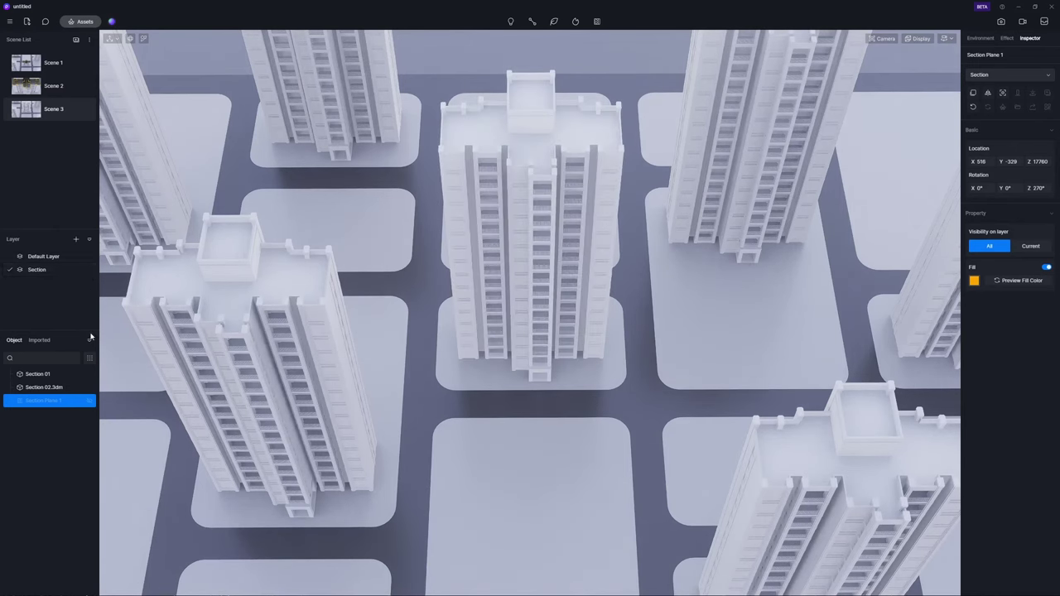
# Step: List only active-layer objects, set Section Plane 1's layer visibility to Current, then view Scene 2
pyautogui.click(89, 357)
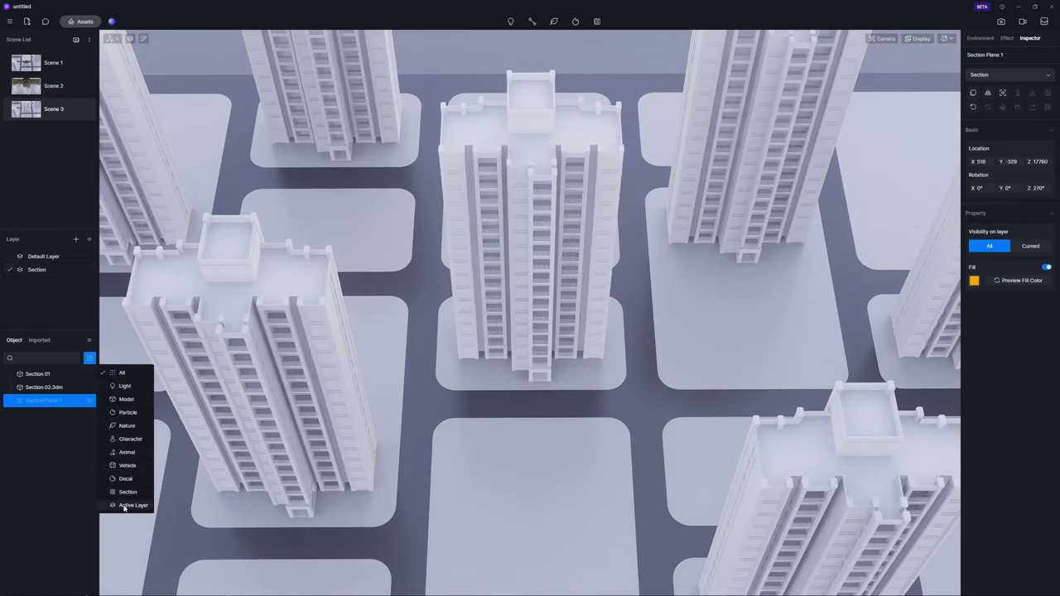
pyautogui.click(124, 505)
pyautogui.click(91, 389)
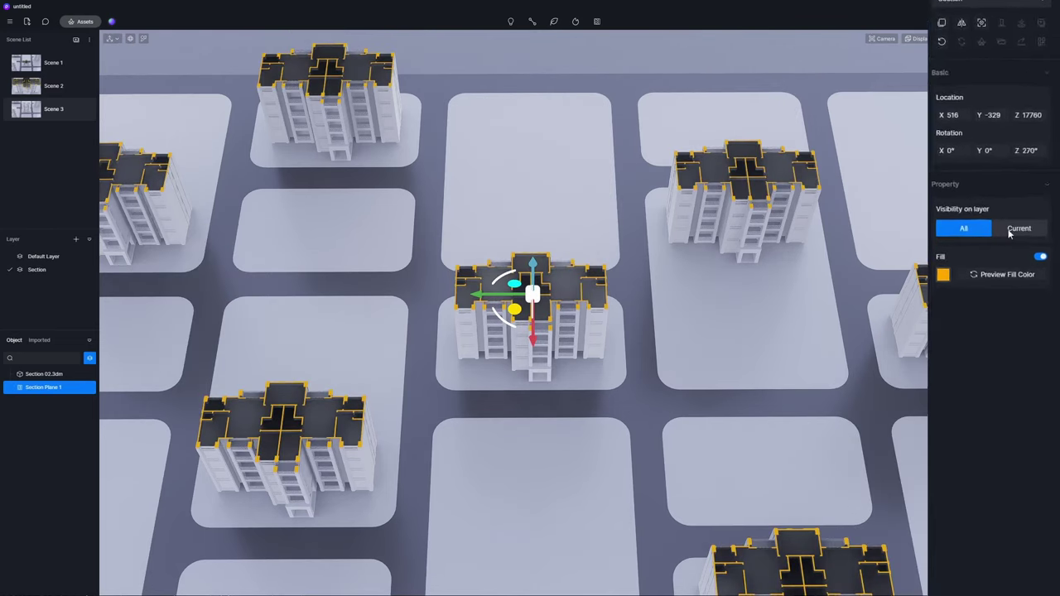
pyautogui.click(1030, 246)
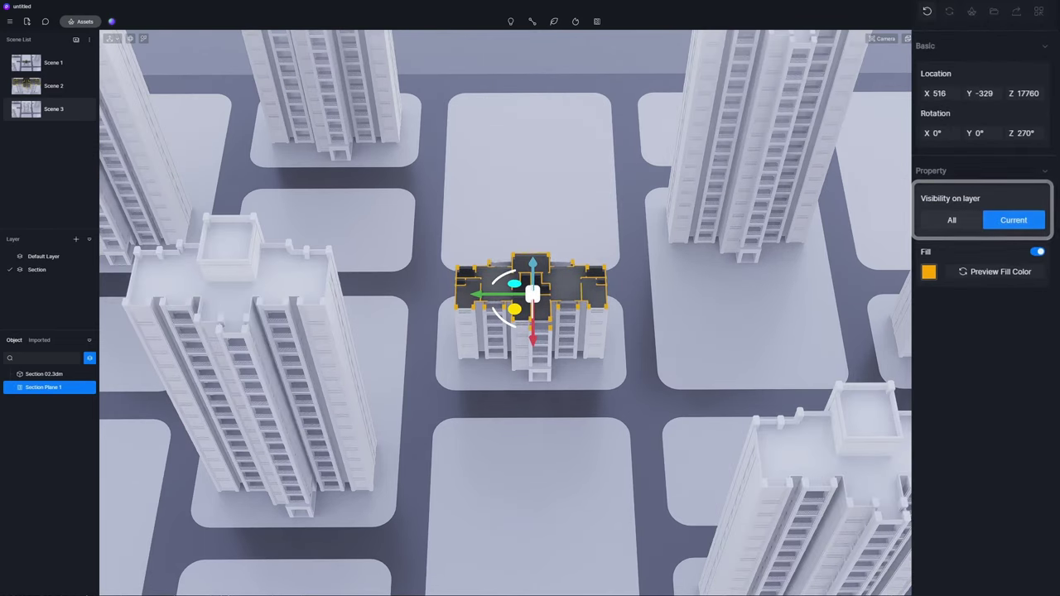
pyautogui.press('Escape')
pyautogui.click(30, 90)
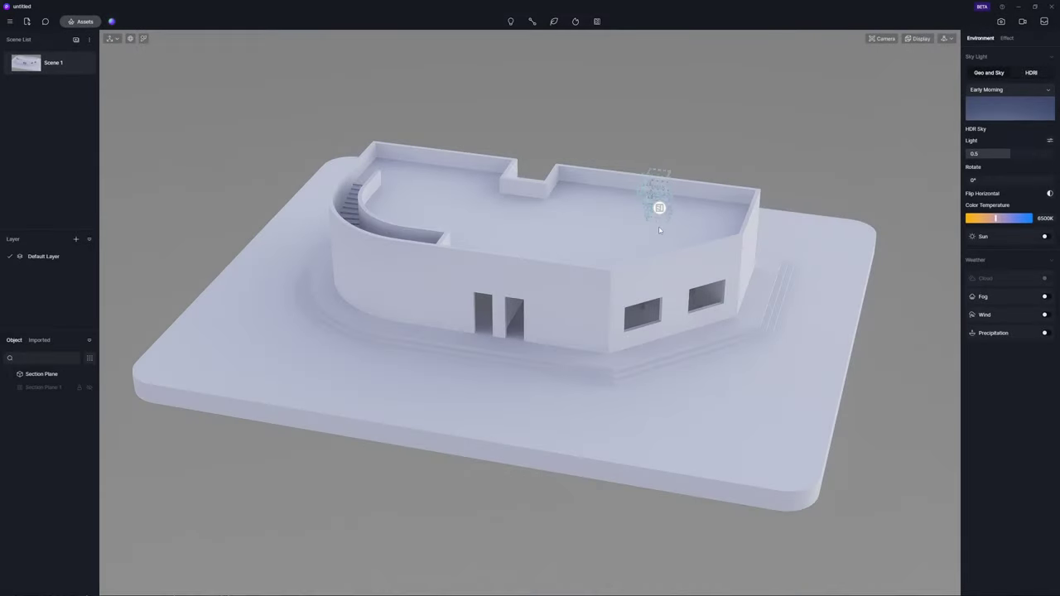
# Step: Place Section Cube 2 over the house's corner and preview its red fill on the cut surfaces
pyautogui.click(659, 229)
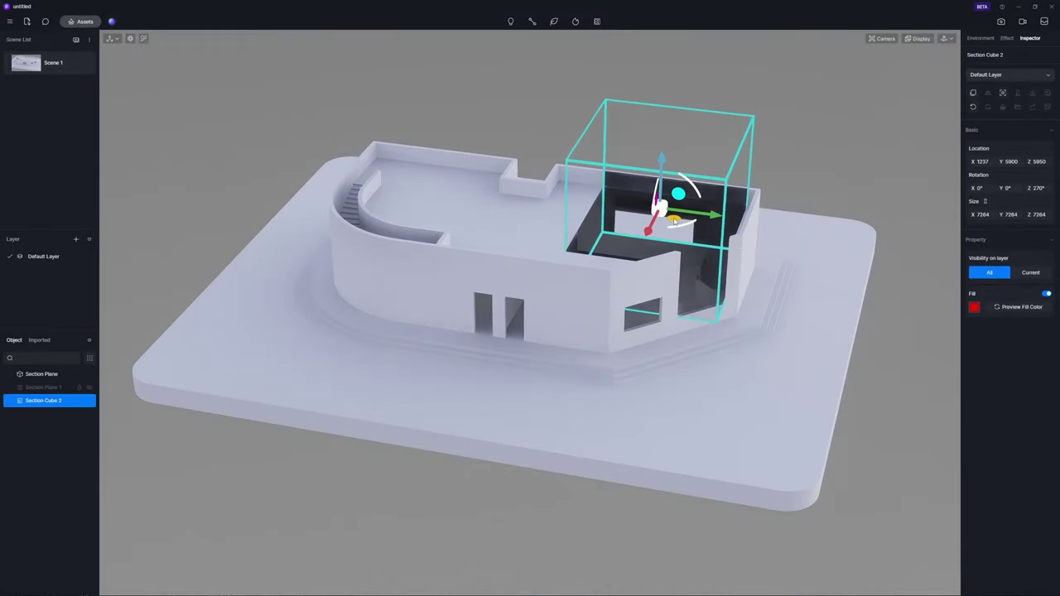
pyautogui.click(1000, 309)
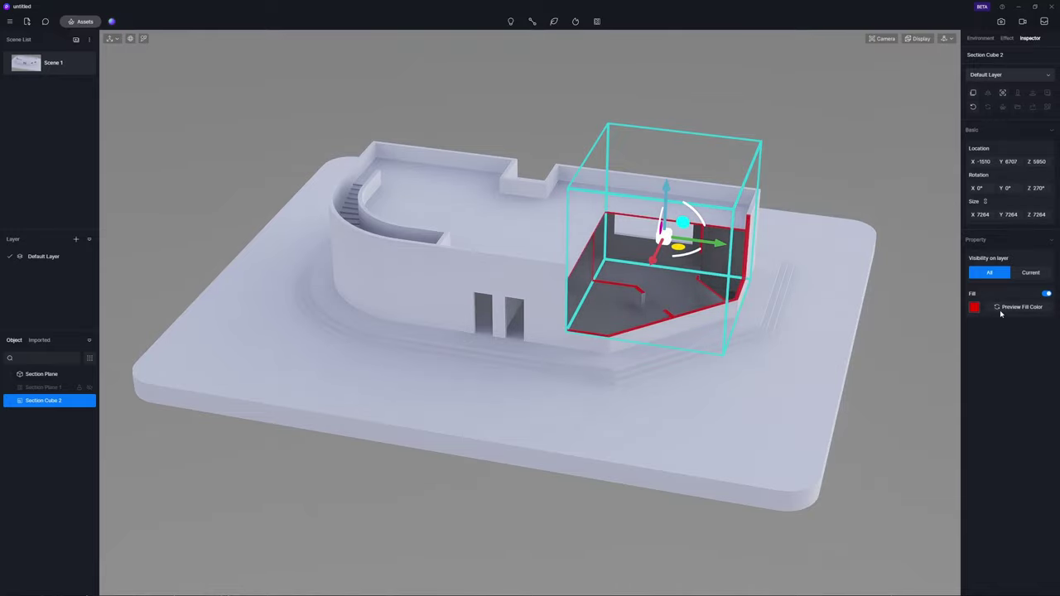
pyautogui.click(931, 309)
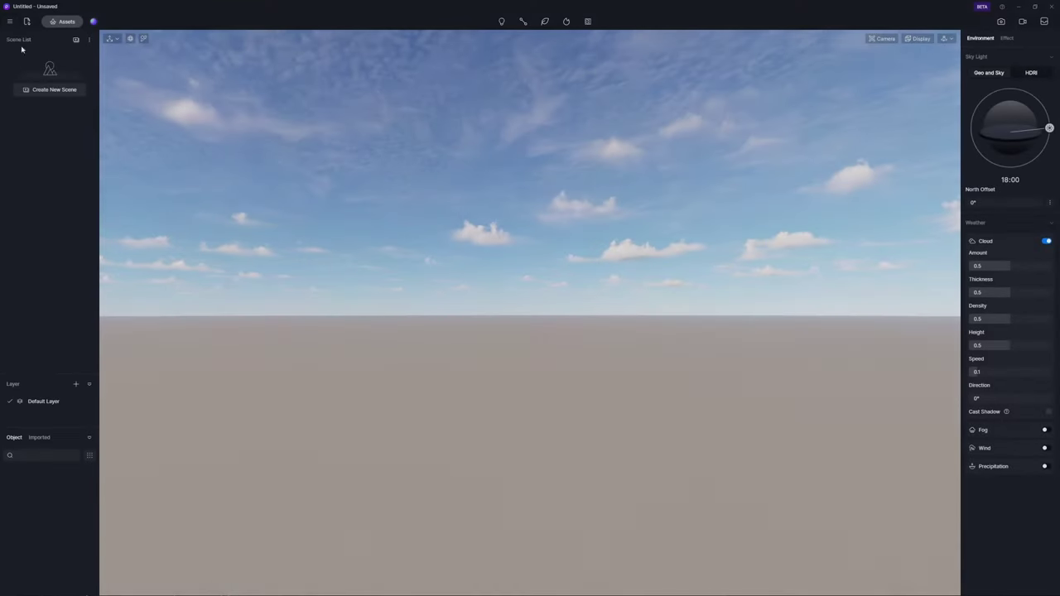
# Step: Enable the Advanced Camera Tool beta widget in the Preferences widget list, then close Preferences
pyautogui.click(10, 22)
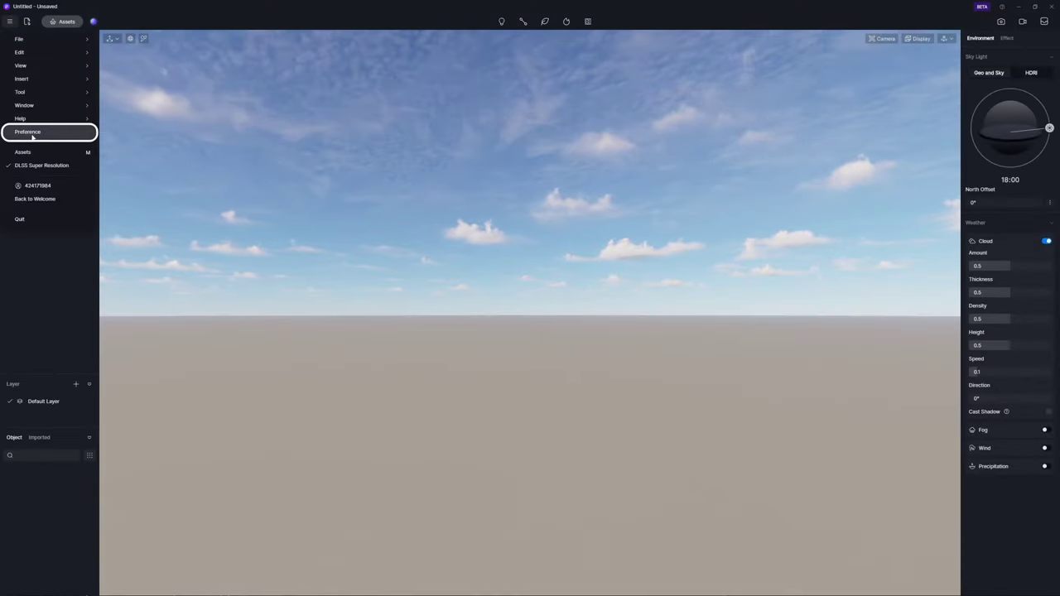
pyautogui.click(33, 130)
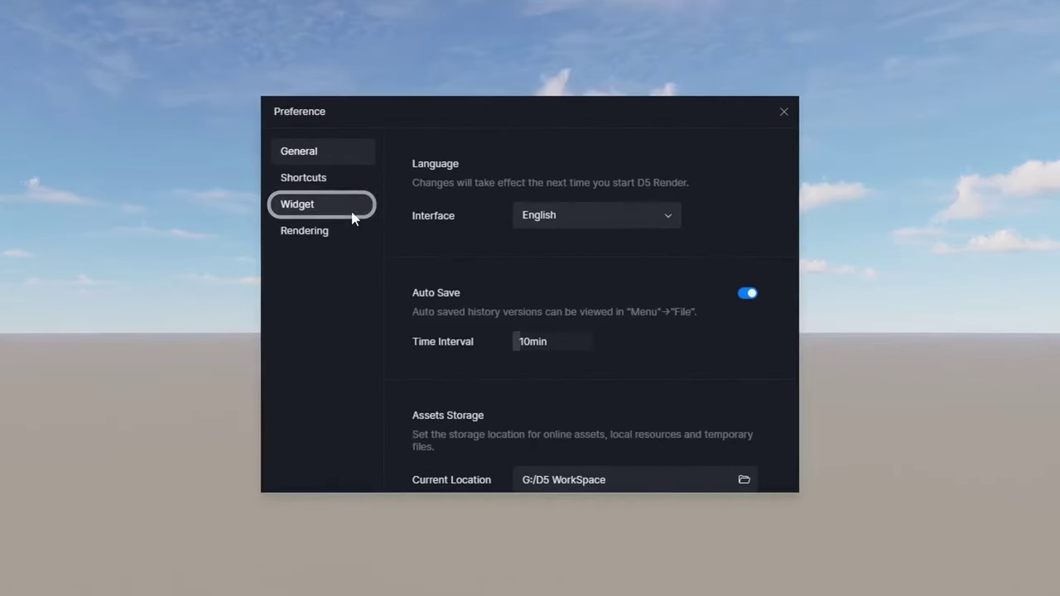
pyautogui.click(435, 255)
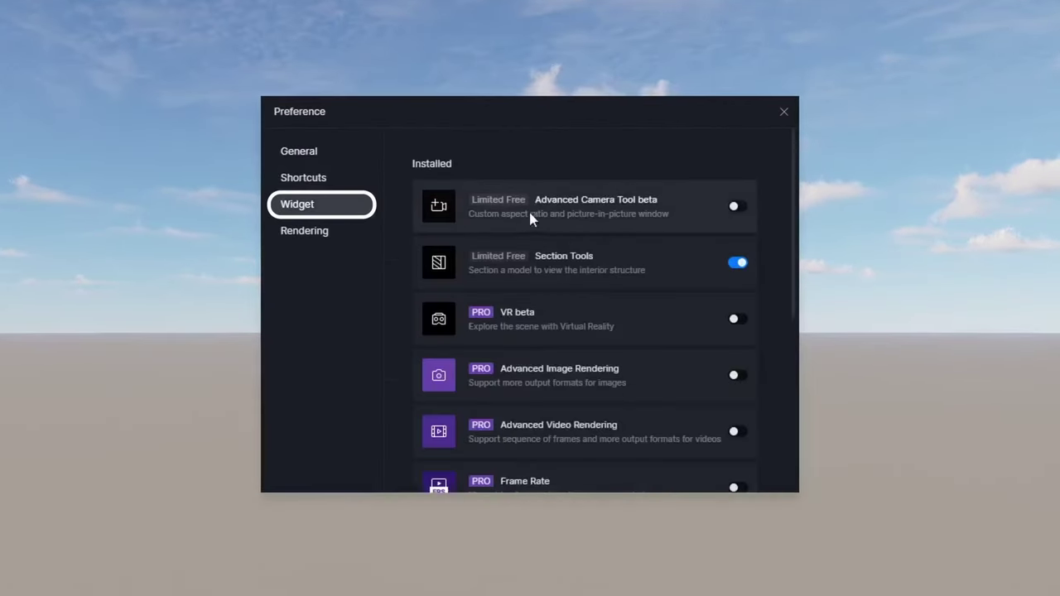
pyautogui.click(736, 207)
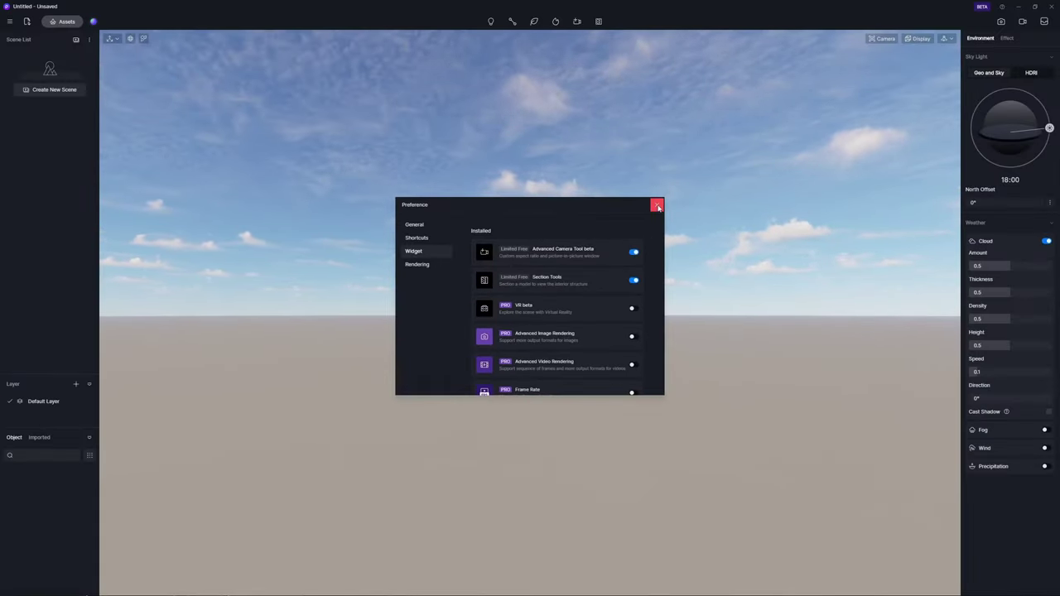
pyautogui.click(656, 206)
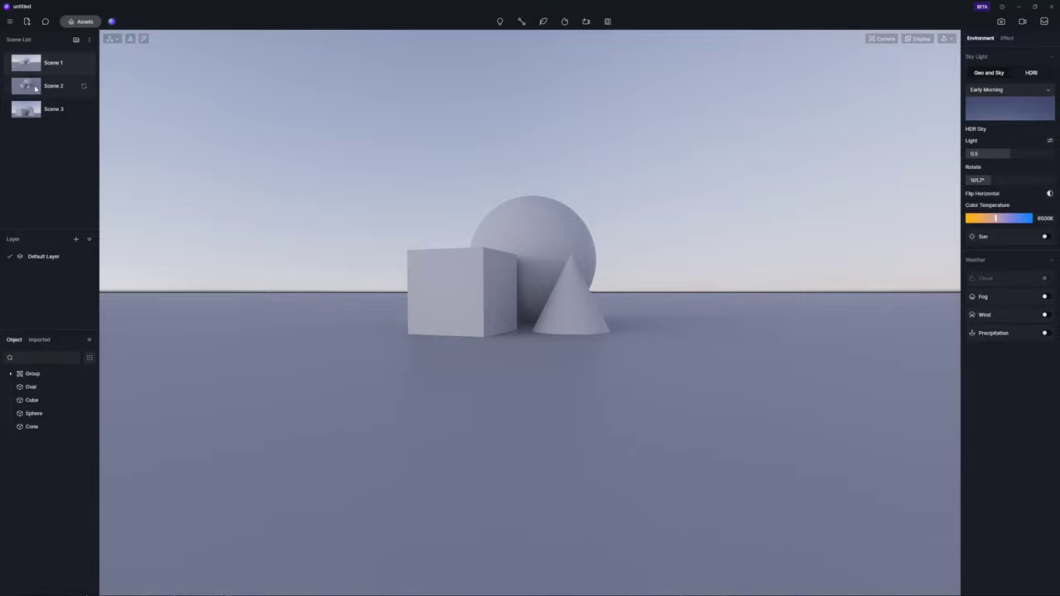
# Step: In Scene 2, place Camera 5 turned toward the shapes, then add Camera 7 from the current view
pyautogui.click(35, 88)
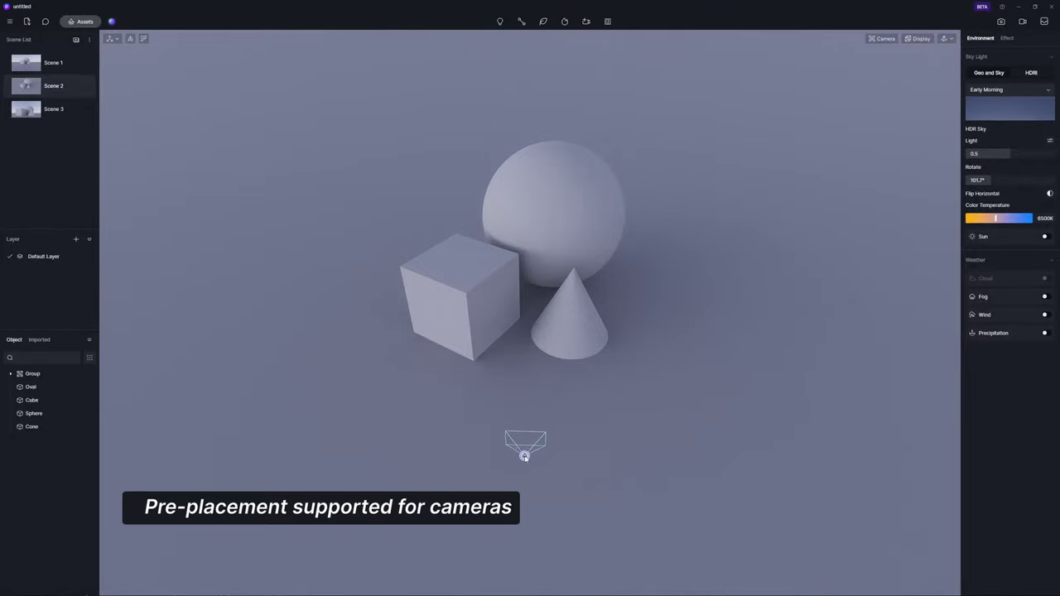
pyautogui.moveTo(524, 456); pyautogui.dragTo(417, 432)
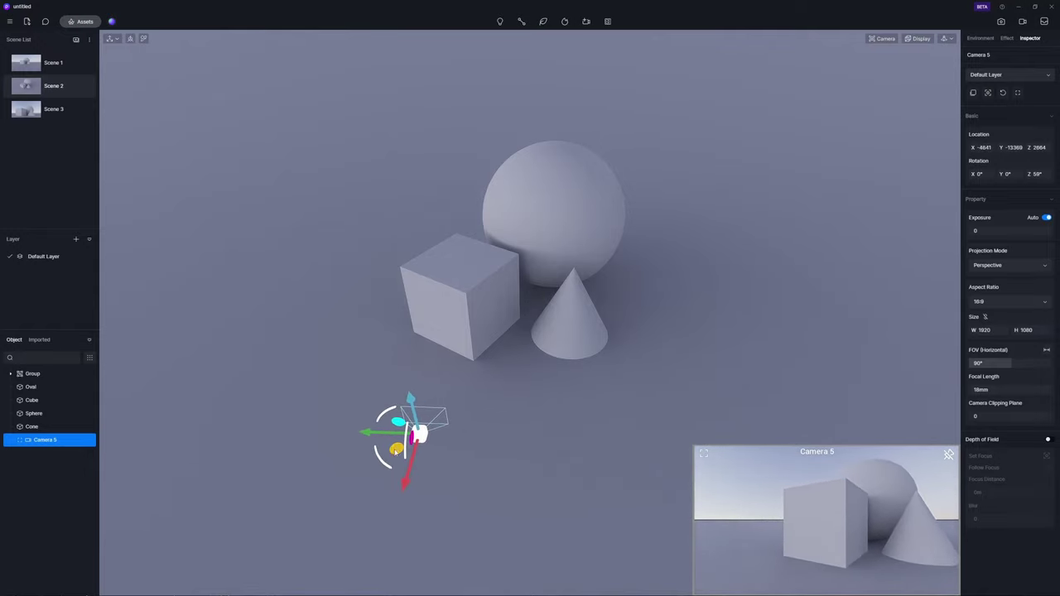
pyautogui.moveTo(377, 462); pyautogui.dragTo(374, 459)
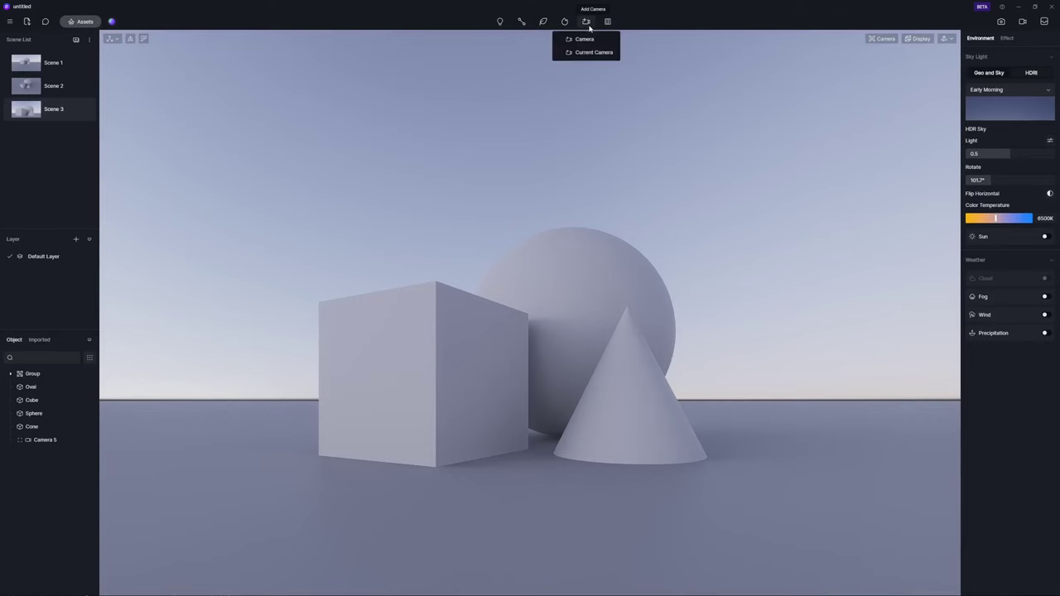
pyautogui.click(593, 52)
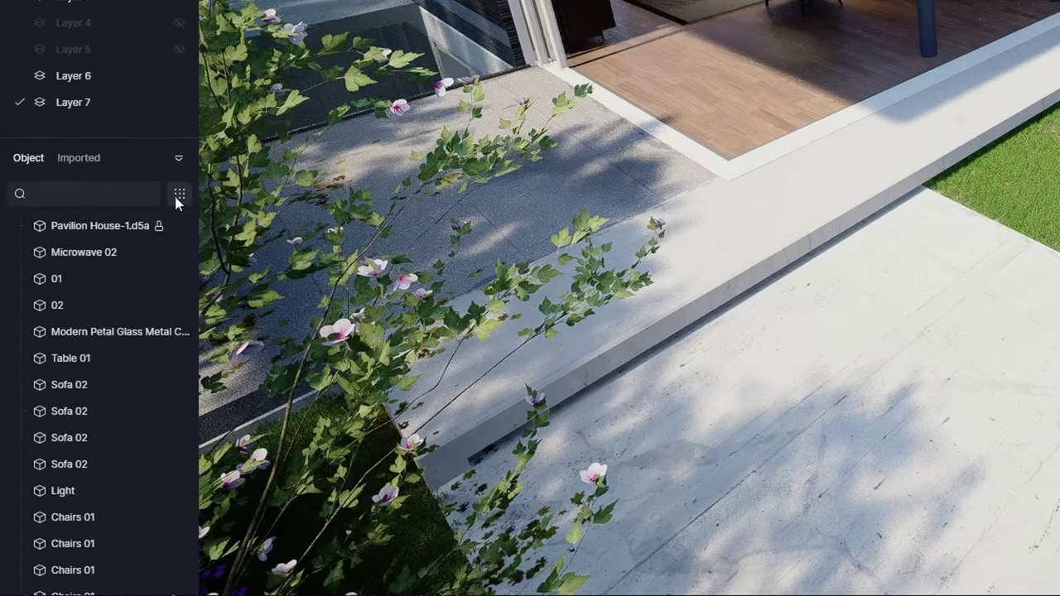
# Step: Filter the object list to Camera type and select Camera 10 to show its preview
pyautogui.click(179, 197)
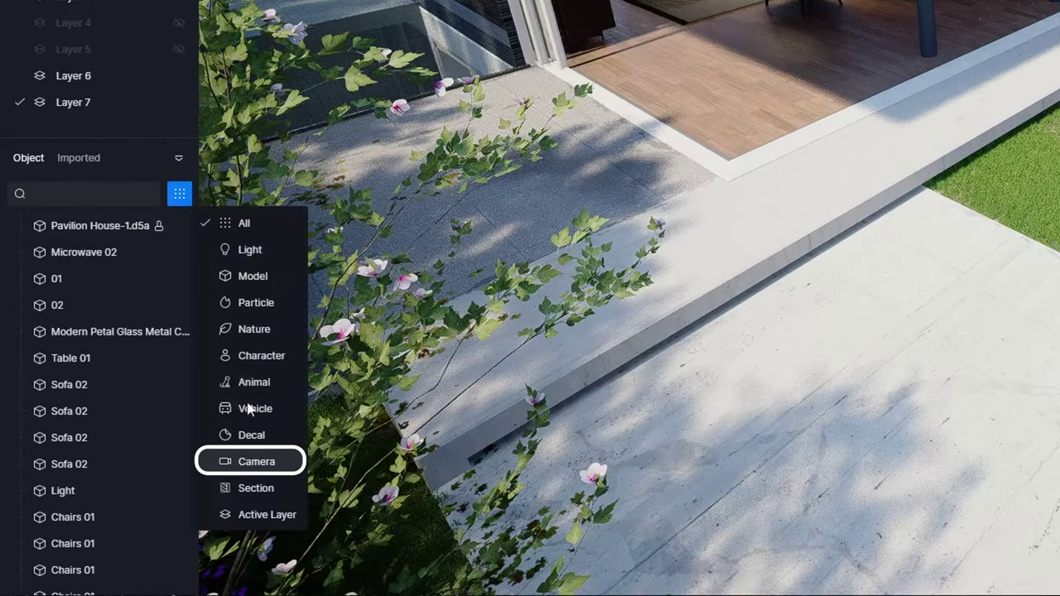
pyautogui.click(254, 463)
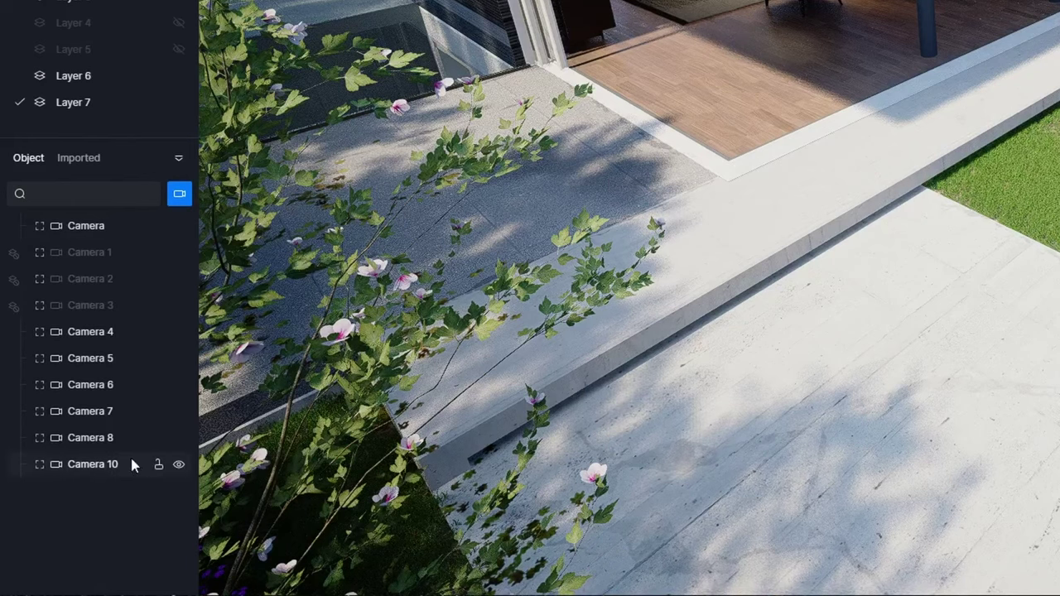
pyautogui.click(86, 469)
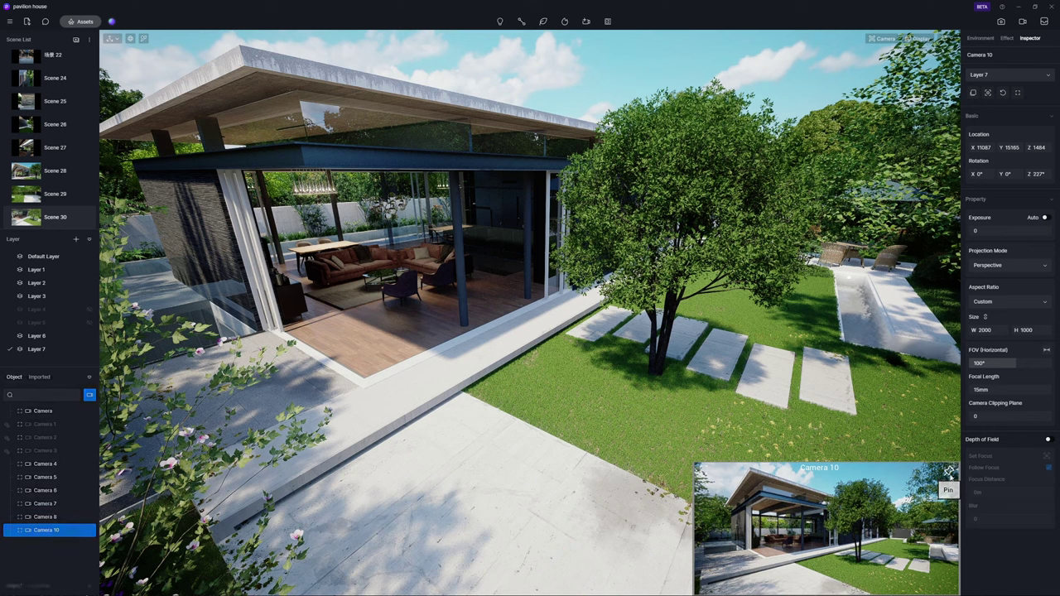
# Step: Drag the tree by the stepping stones further right across the lawn, deselect it, and view Scene 28
pyautogui.click(660, 367)
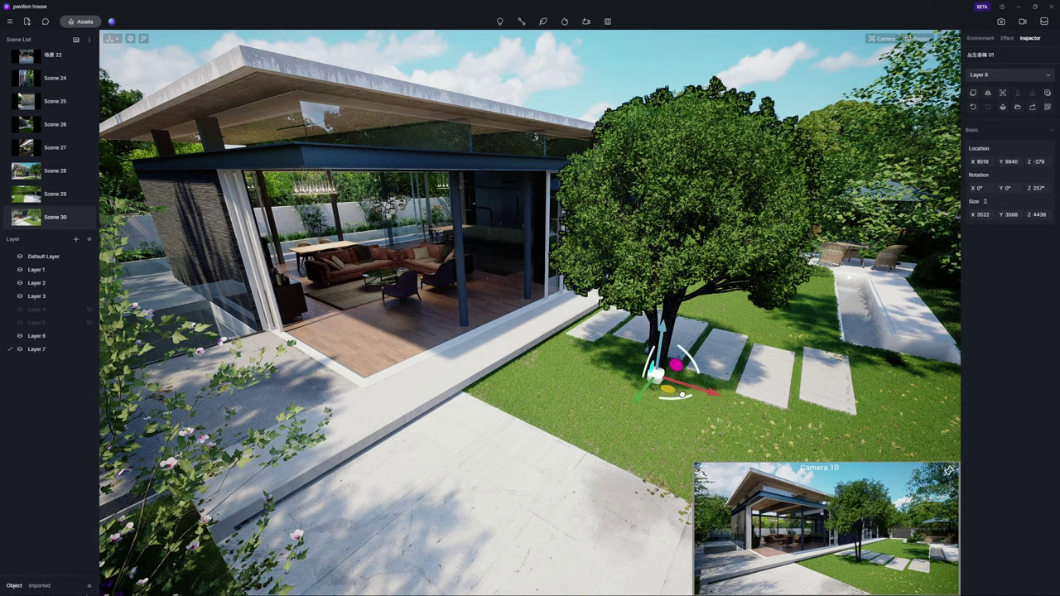
pyautogui.moveTo(681, 395); pyautogui.dragTo(933, 468)
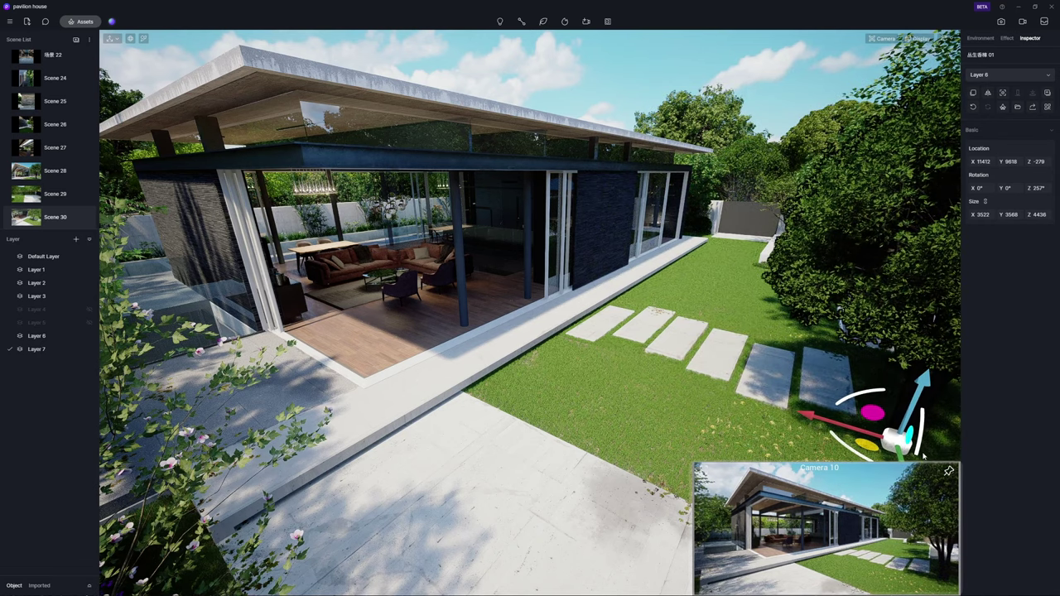
pyautogui.click(573, 80)
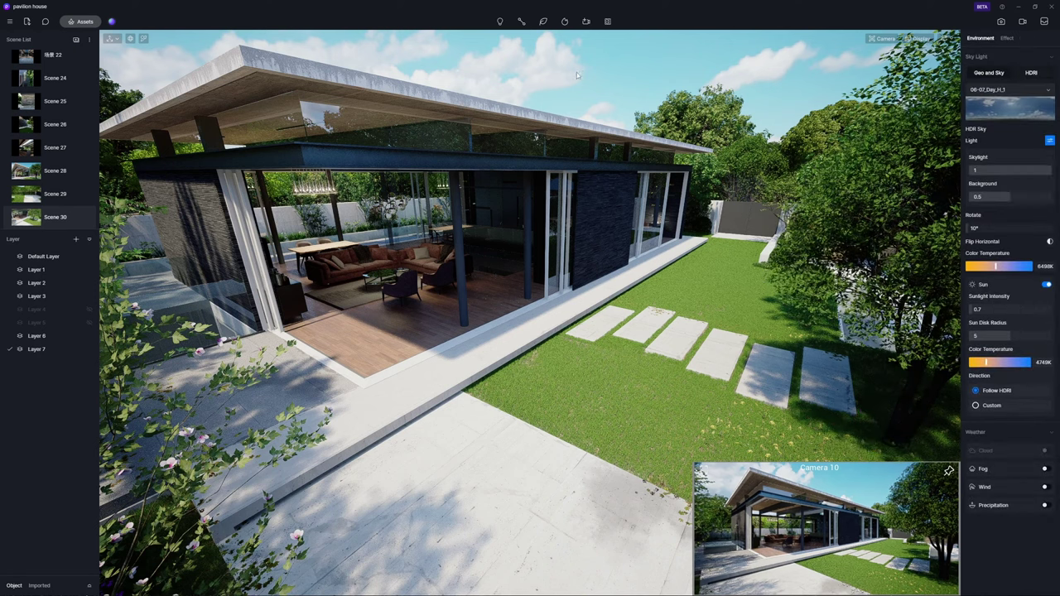
pyautogui.click(35, 172)
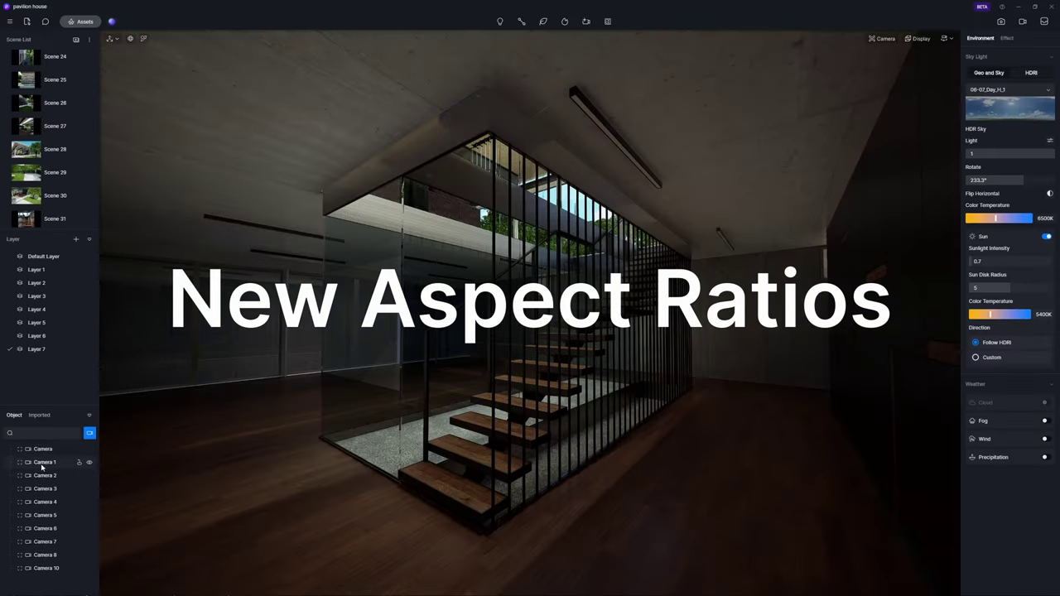
# Step: Activate Camera 1, try 4:3 and 1:1 before setting a 9:16 aspect ratio, then narrow its width
pyautogui.click(42, 464)
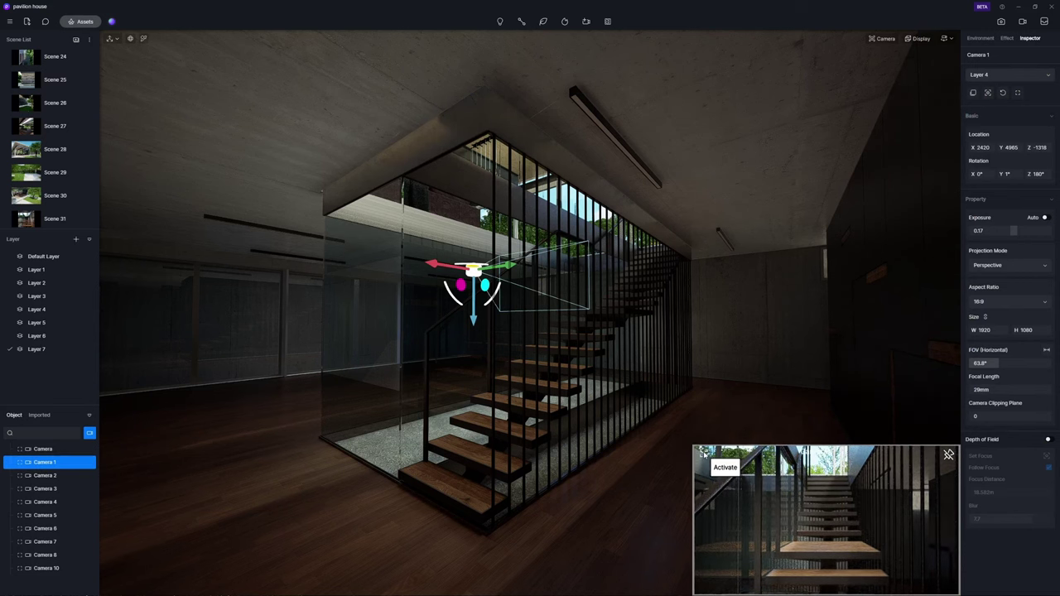
pyautogui.click(703, 452)
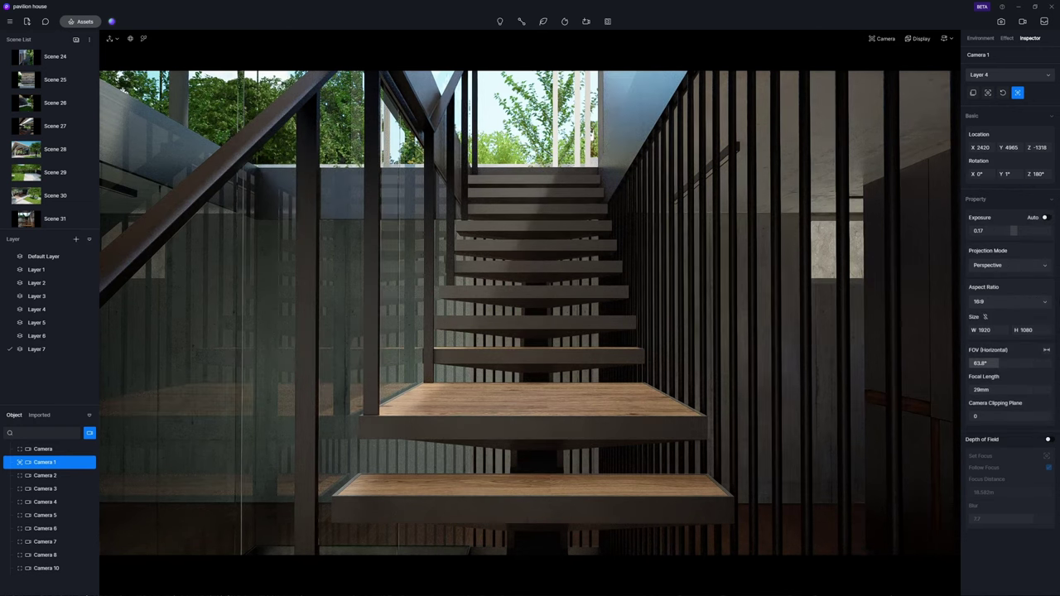
pyautogui.click(1042, 301)
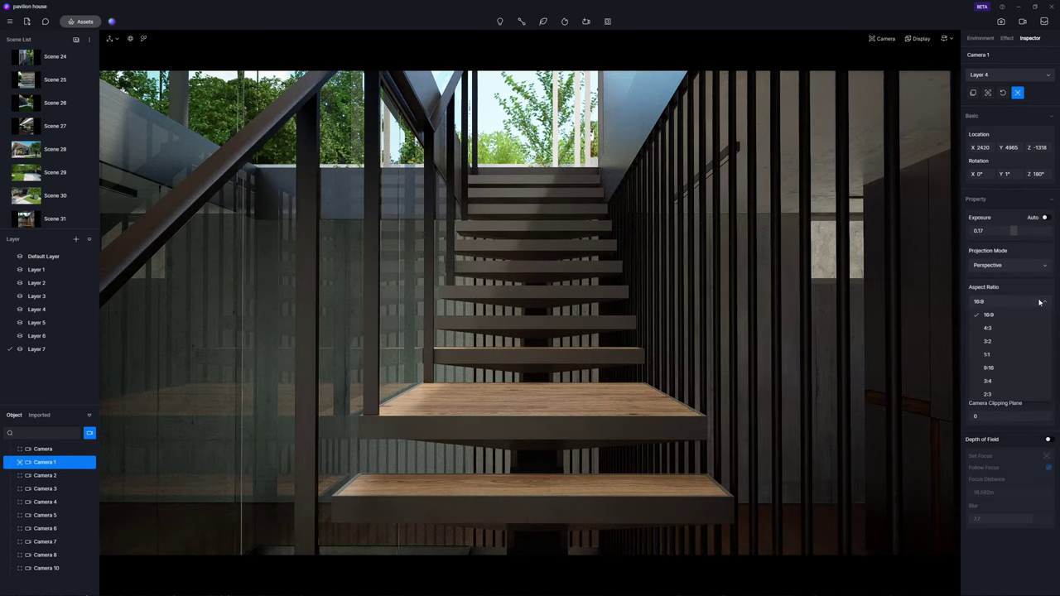
pyautogui.click(998, 329)
pyautogui.click(1006, 302)
pyautogui.click(1002, 354)
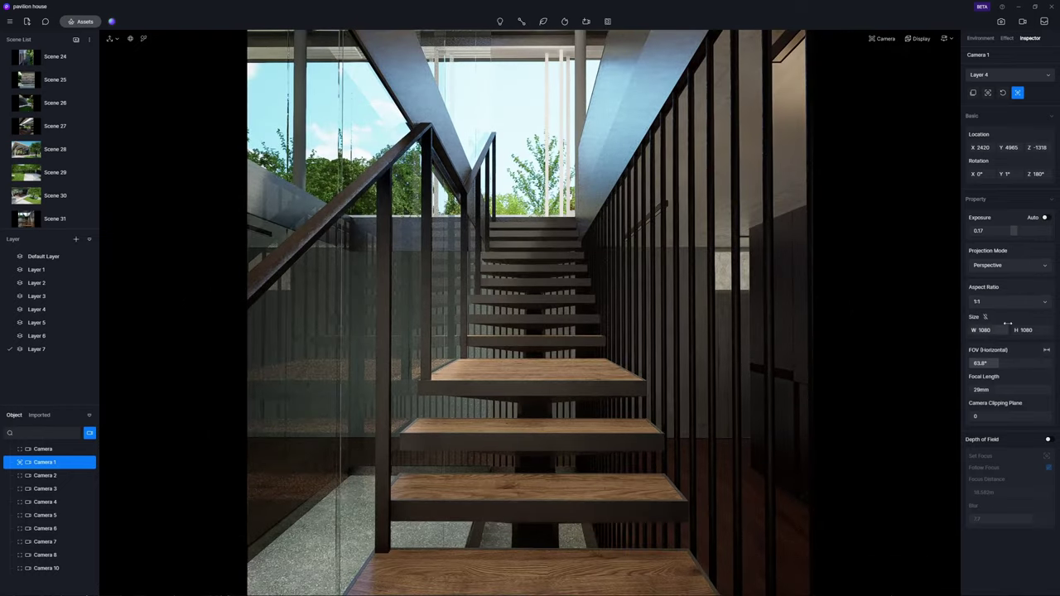
pyautogui.click(1010, 367)
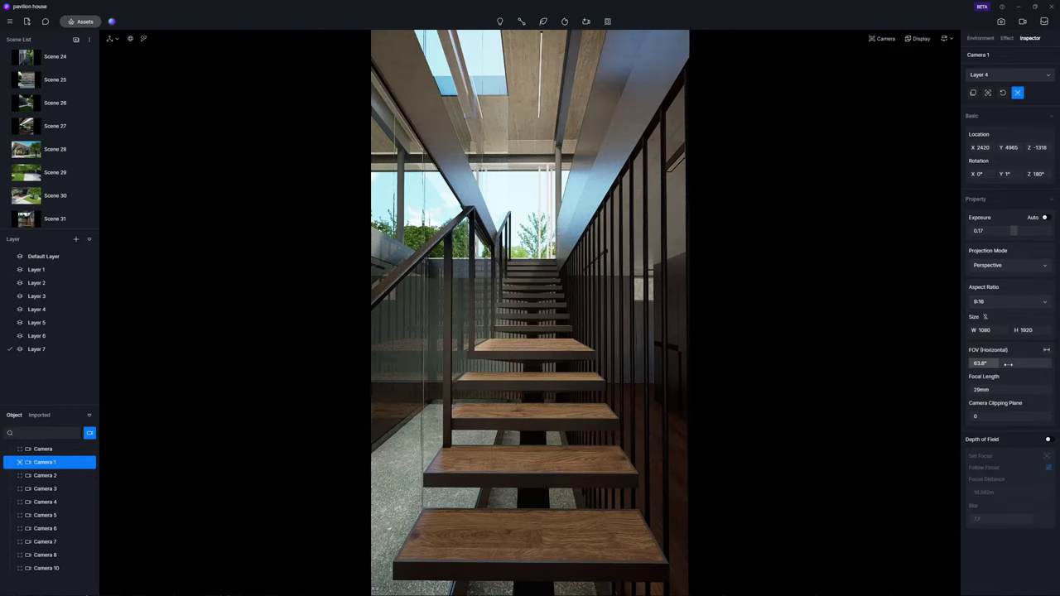
pyautogui.click(985, 329)
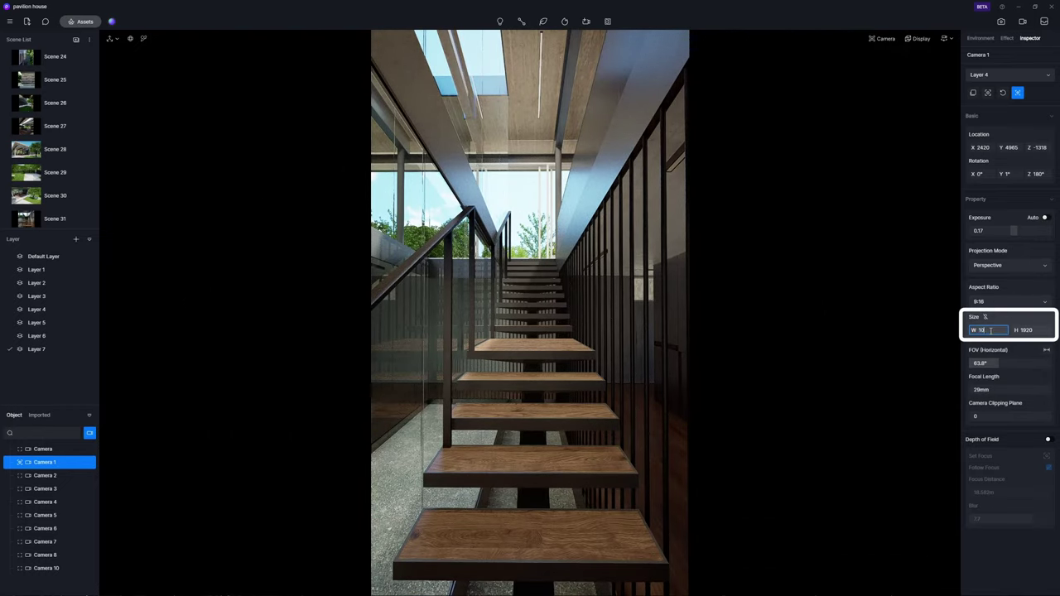
pyautogui.press('Return')
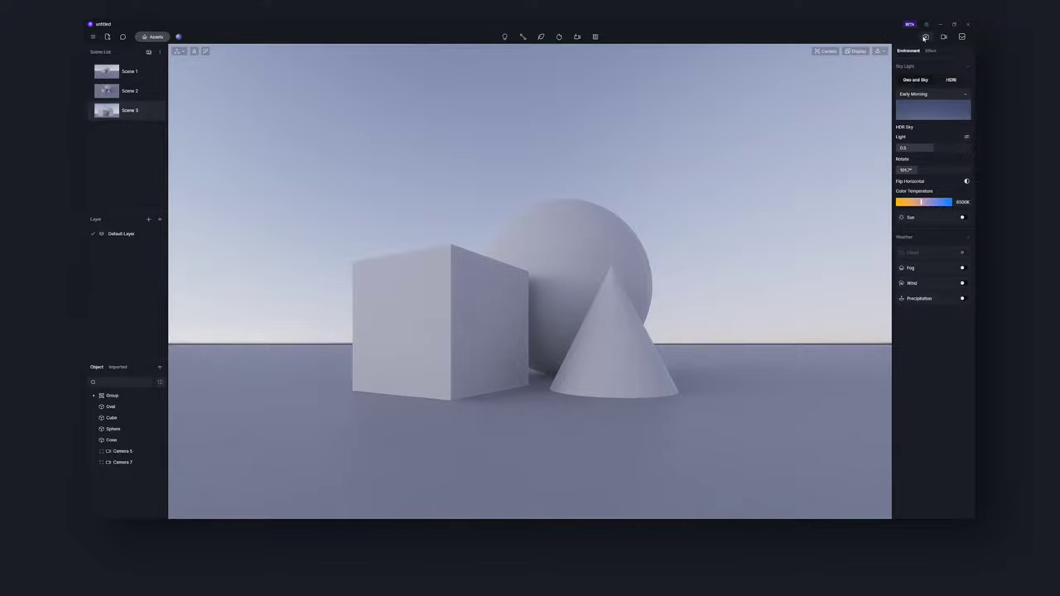
# Step: Open the video editor and create Shot 1 in Clip 2 from the current view
pyautogui.click(944, 38)
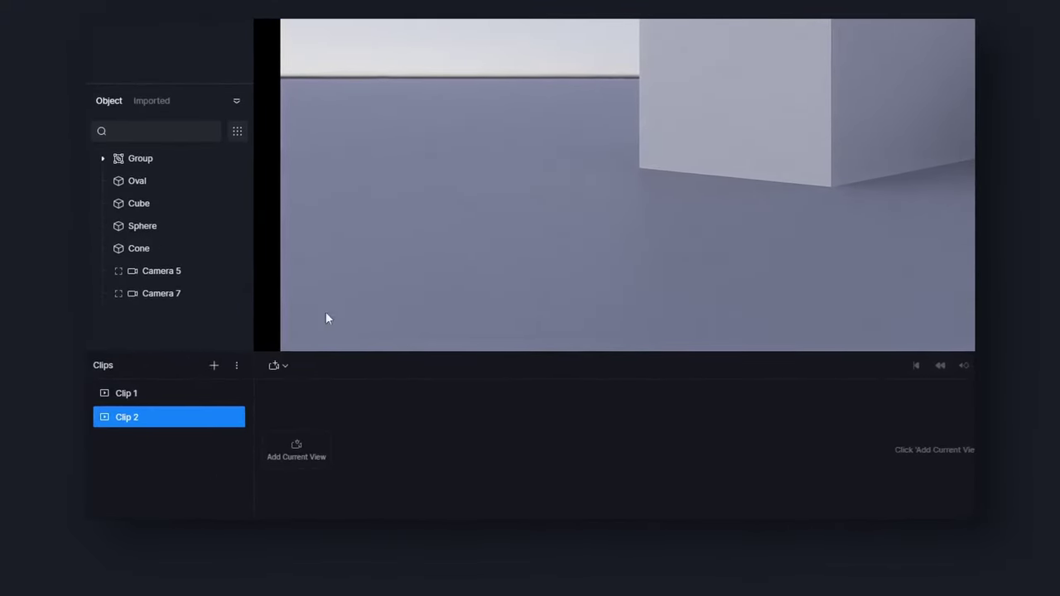
pyautogui.click(284, 366)
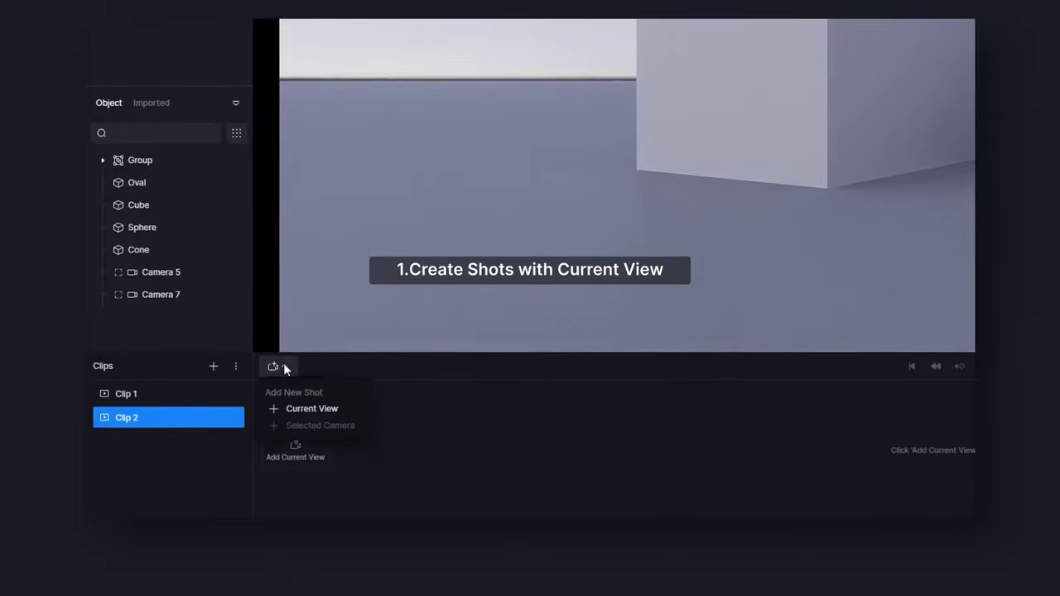
pyautogui.click(344, 409)
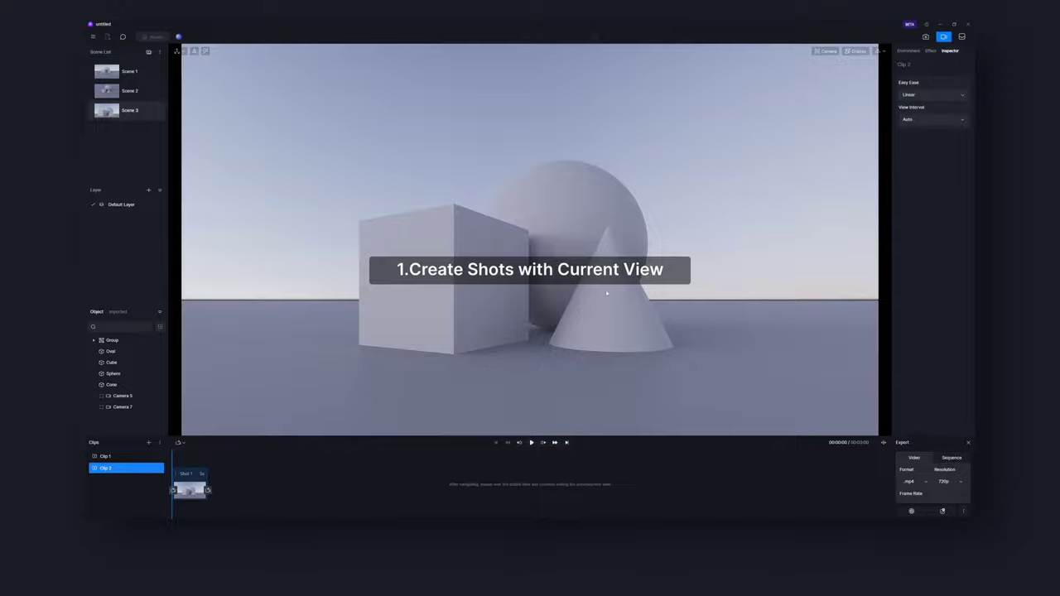
# Step: Pull the view back and add four more views to Shot 1, previewing its playback
pyautogui.moveTo(606, 293); pyautogui.dragTo(356, 397)
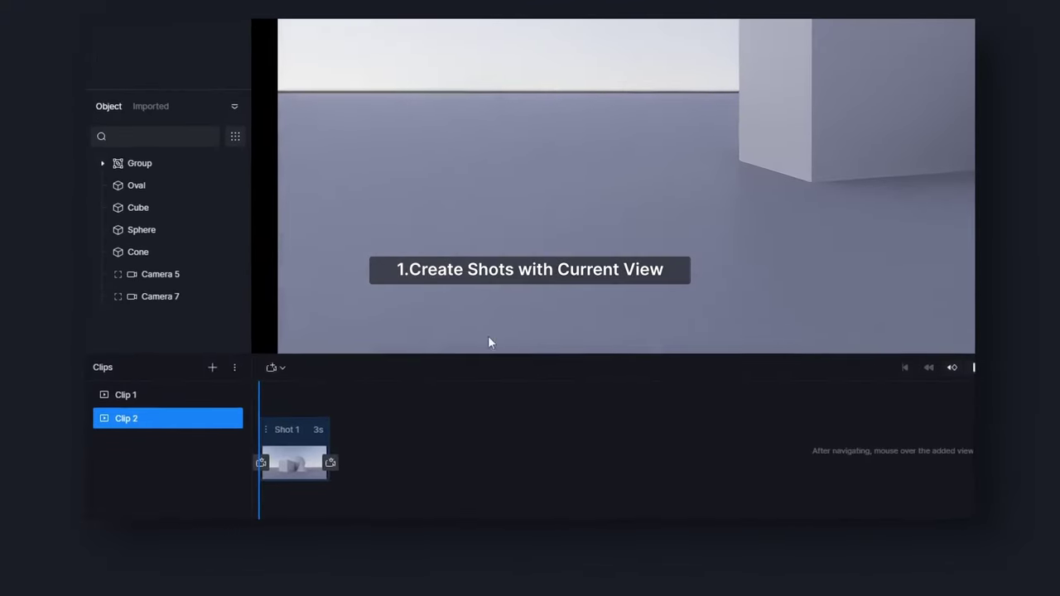
pyautogui.click(330, 462)
pyautogui.click(531, 443)
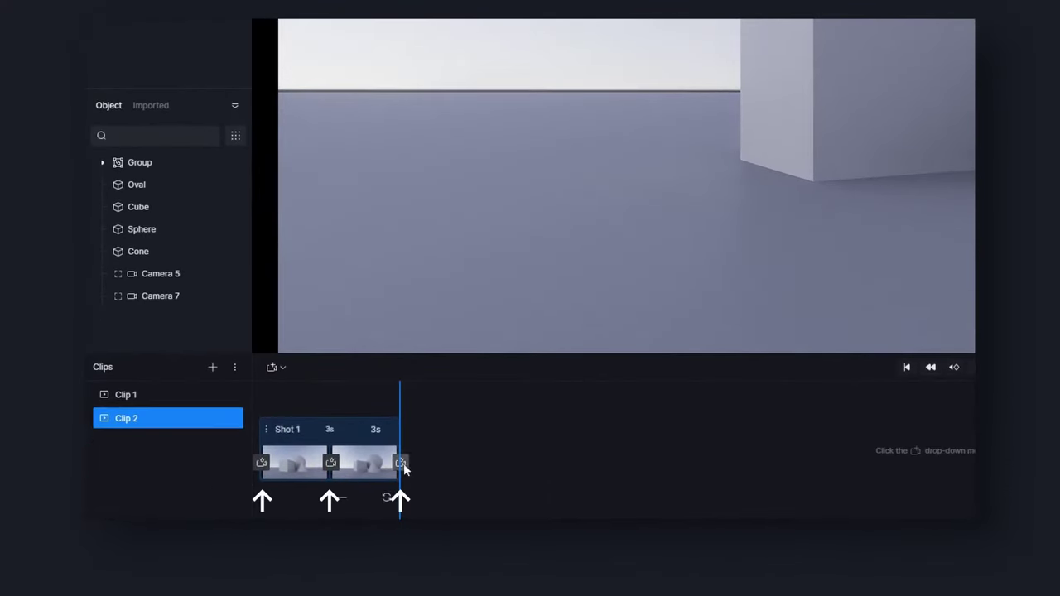
pyautogui.click(402, 463)
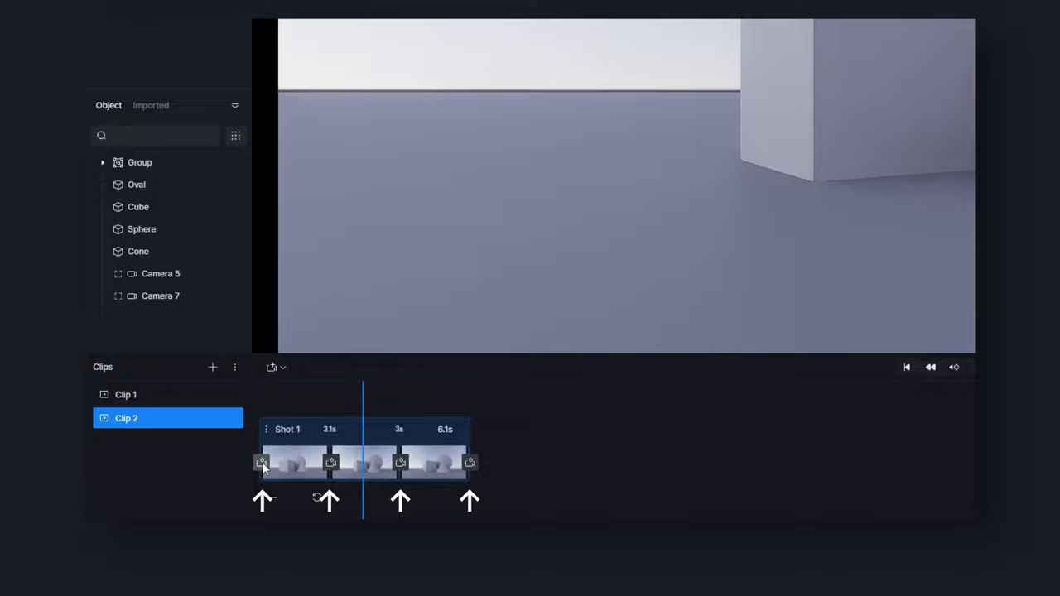
pyautogui.click(262, 464)
pyautogui.click(402, 462)
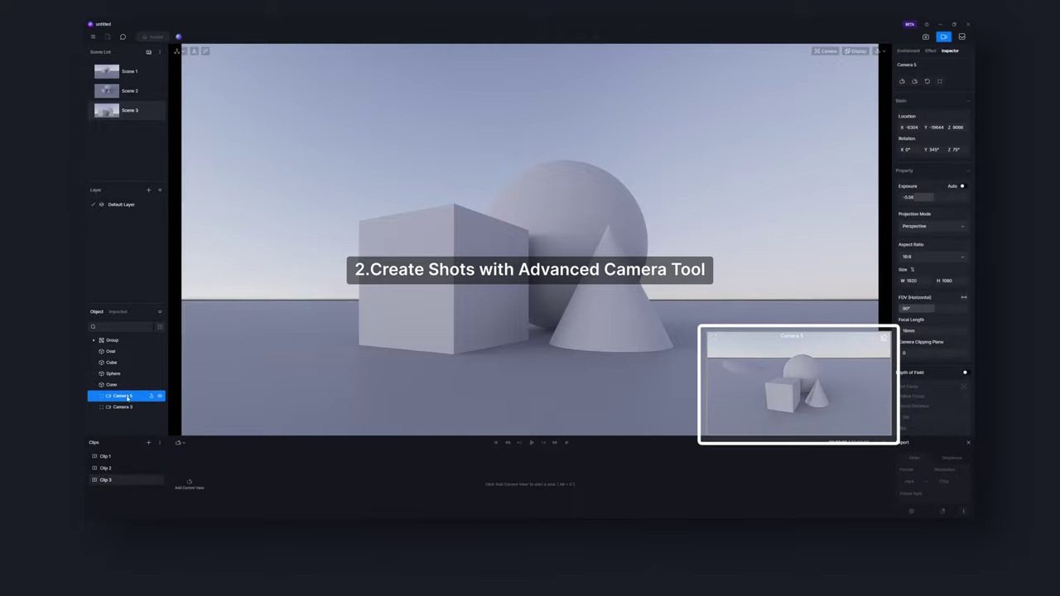
# Step: Create a Clip 3 shot from Camera 5, add Camera 3's view, and play it back
pyautogui.click(182, 444)
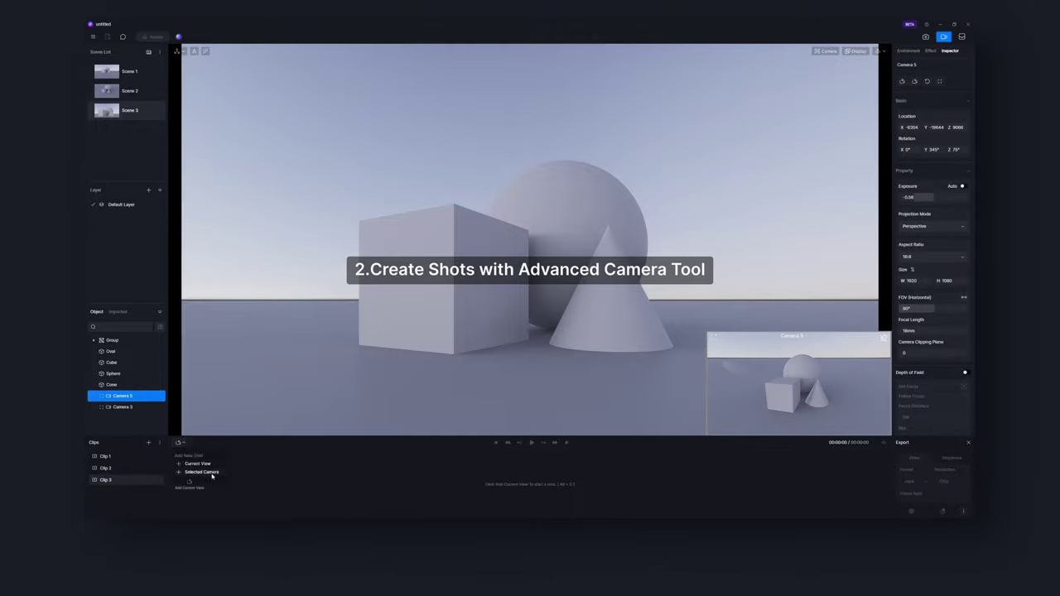
pyautogui.click(202, 472)
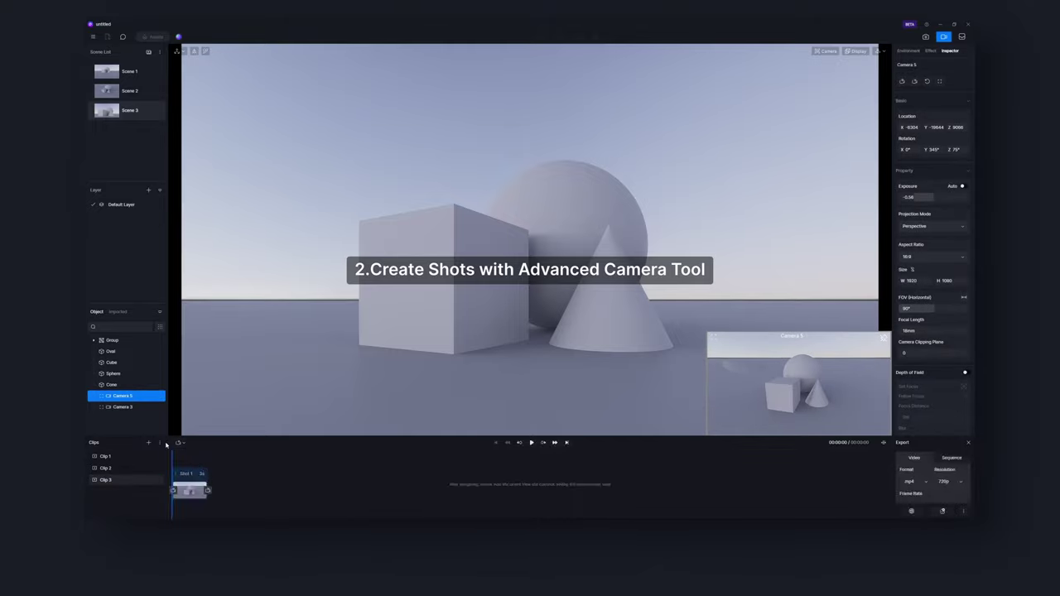
pyautogui.click(123, 407)
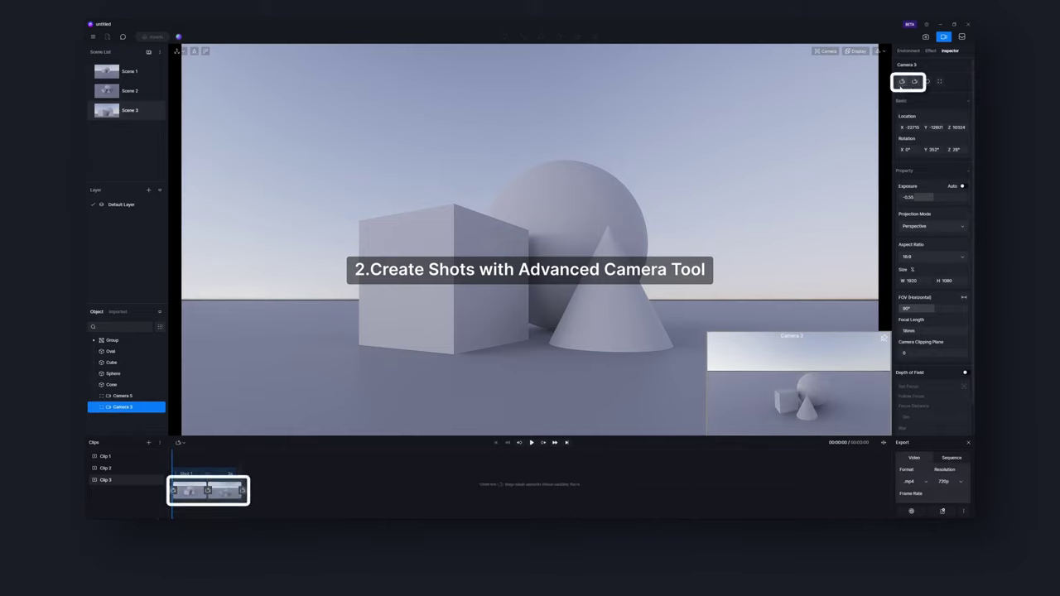
pyautogui.click(530, 443)
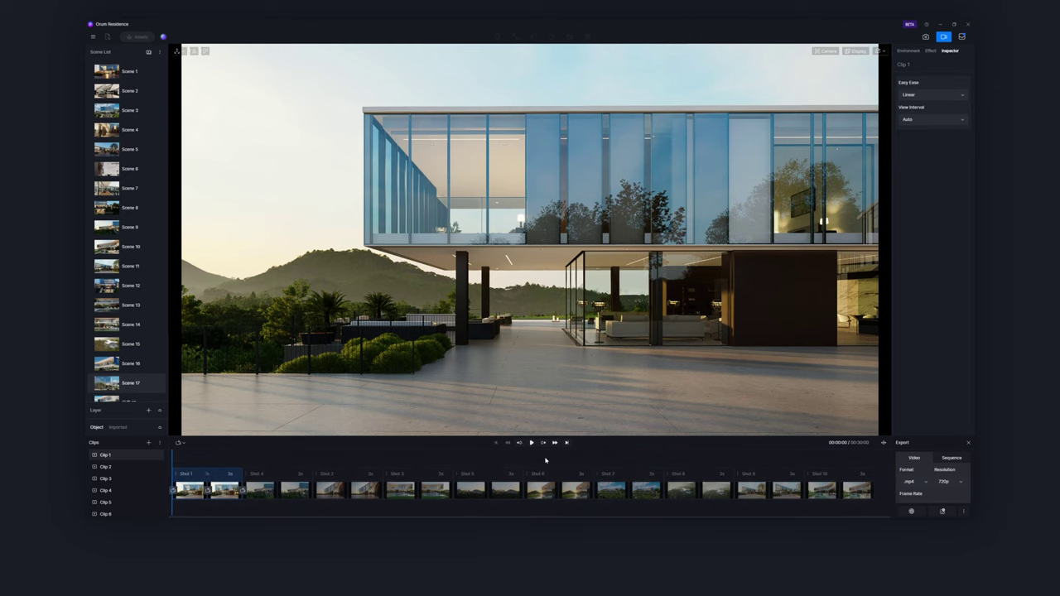
# Step: Play the residence clip's camera animation in the video editor timeline
pyautogui.click(530, 443)
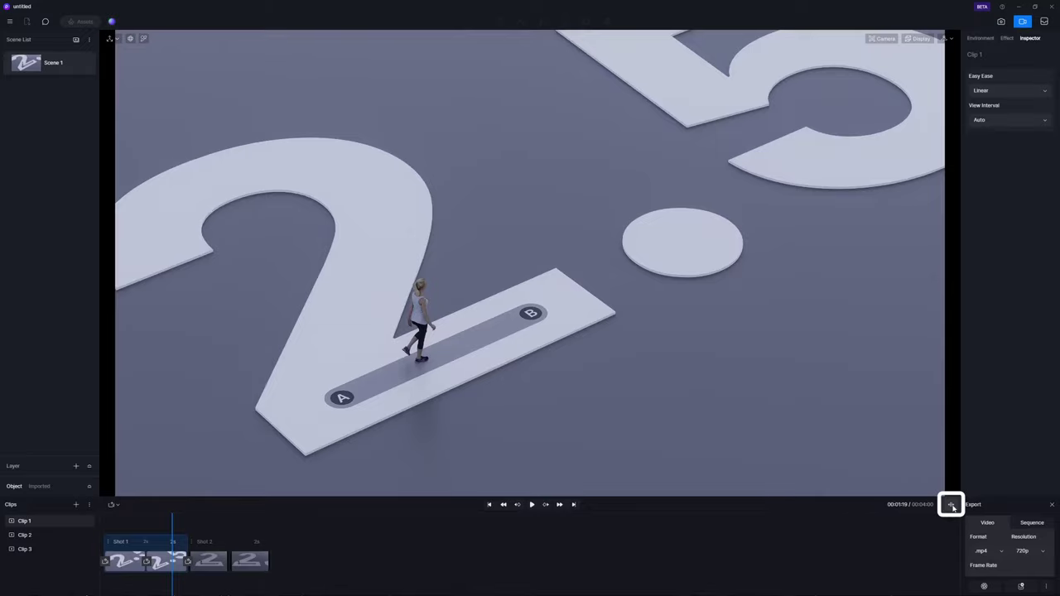
# Step: Show the time ruler and pull the walker's end keyframe earlier to shorten its animation
pyautogui.click(951, 505)
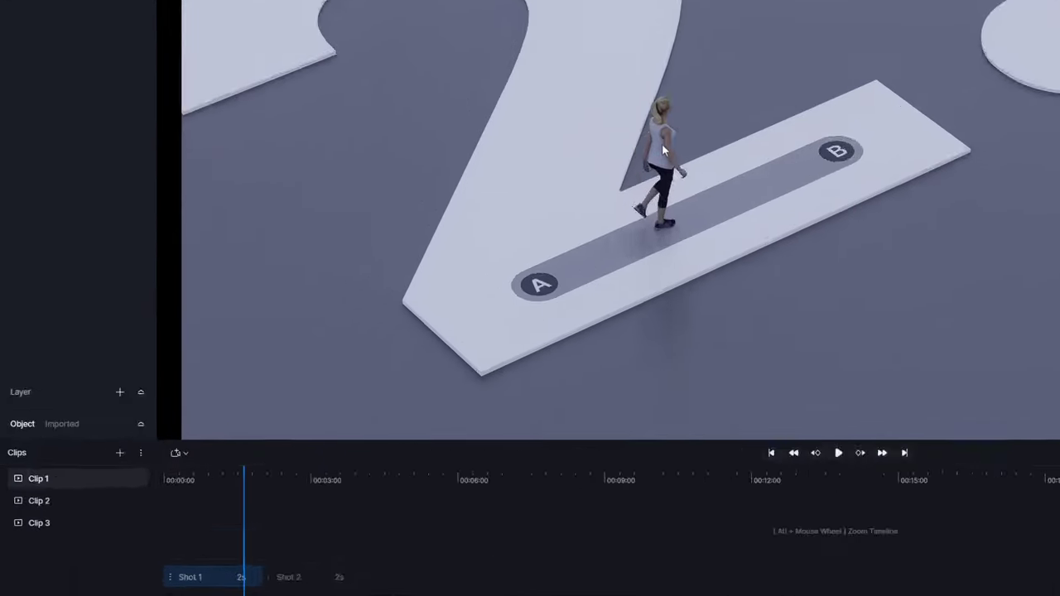
pyautogui.click(422, 315)
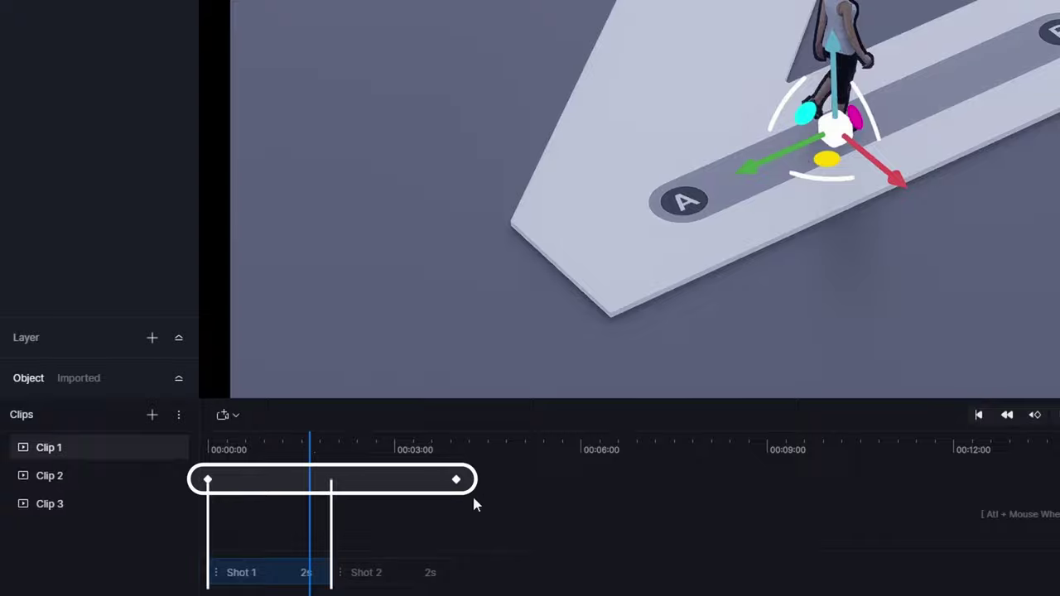
pyautogui.moveTo(456, 480); pyautogui.dragTo(368, 487)
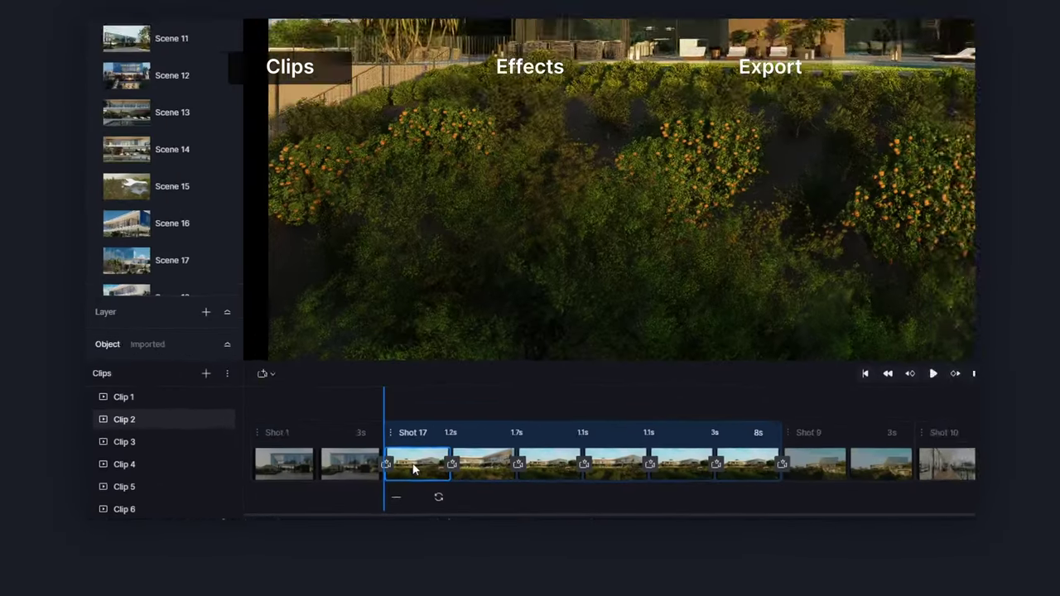
# Step: Select the Shot 17 frames and reposition them in the timeline
pyautogui.click(263, 492)
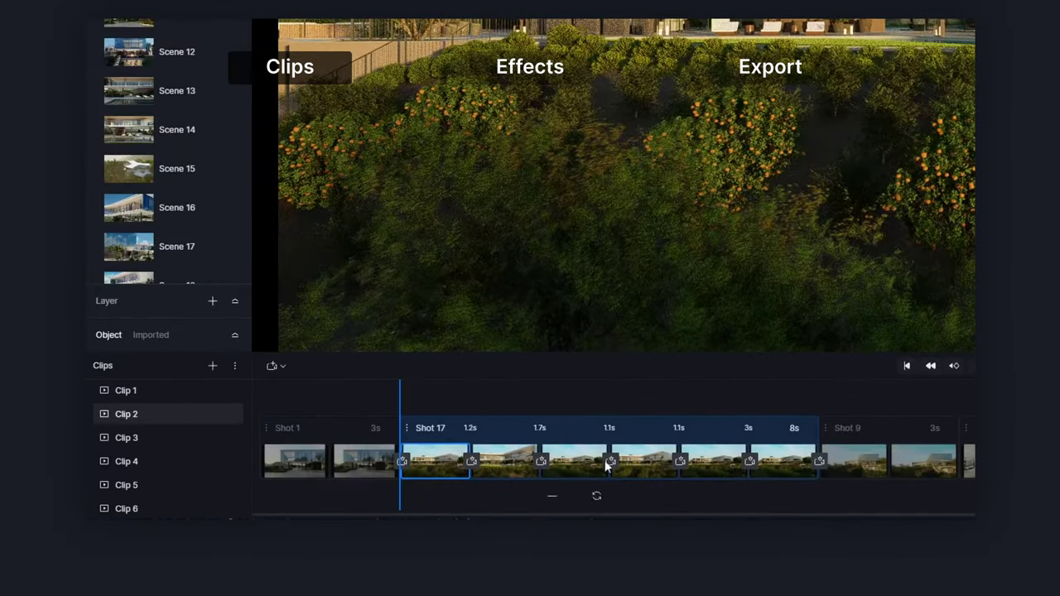
pyautogui.keyDown('shift'); pyautogui.click(433, 493); pyautogui.keyUp('shift')
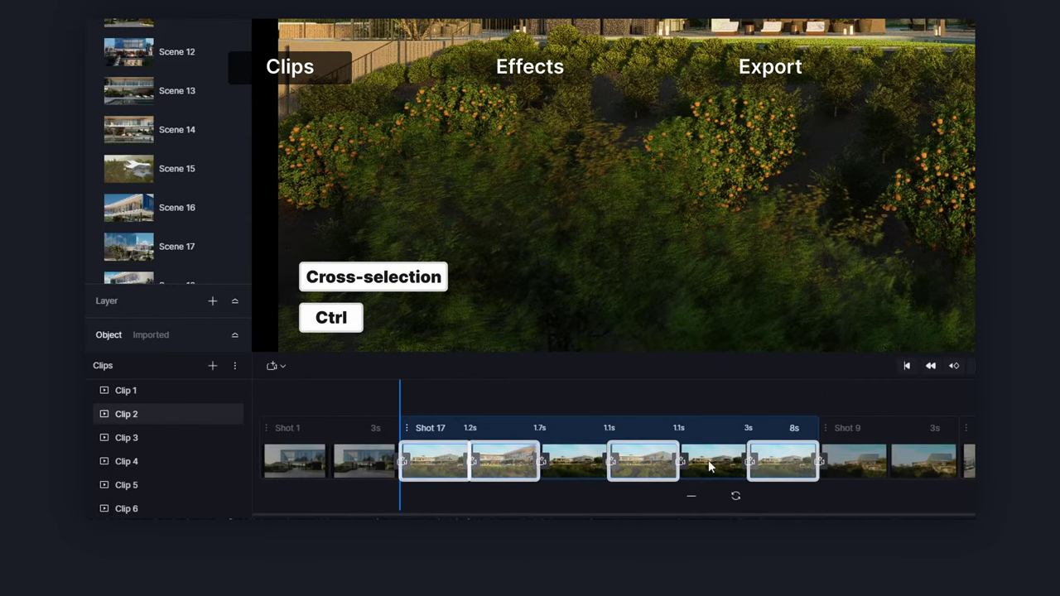
pyautogui.keyDown('ctrl'); pyautogui.click(654, 463); pyautogui.keyUp('ctrl')
pyautogui.moveTo(654, 464); pyautogui.dragTo(468, 461)
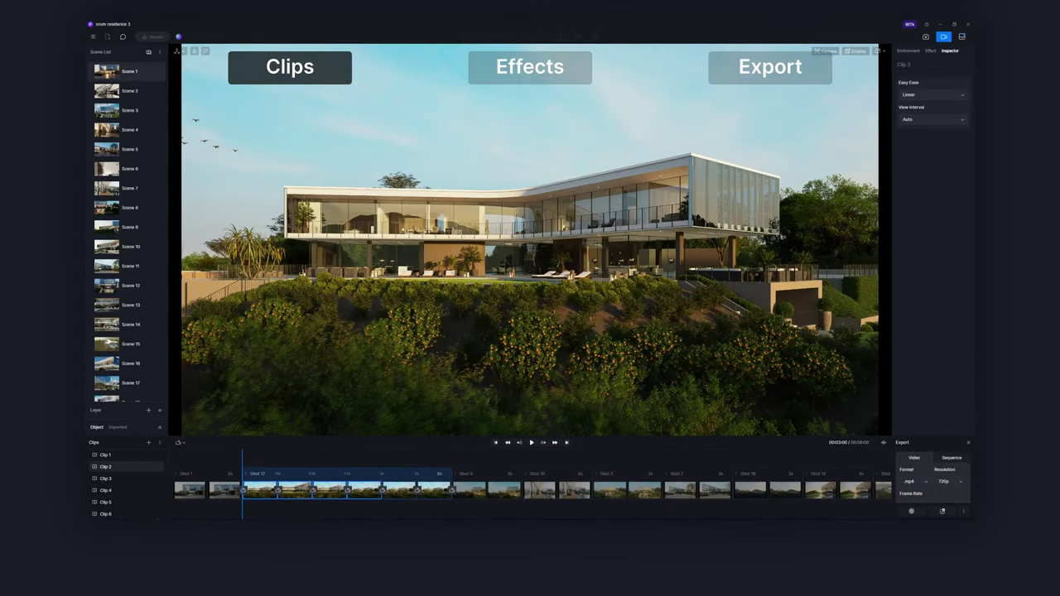
# Step: Move Shots 8, 3, 7 and 12 to sit right after Shot 1
pyautogui.click(498, 474)
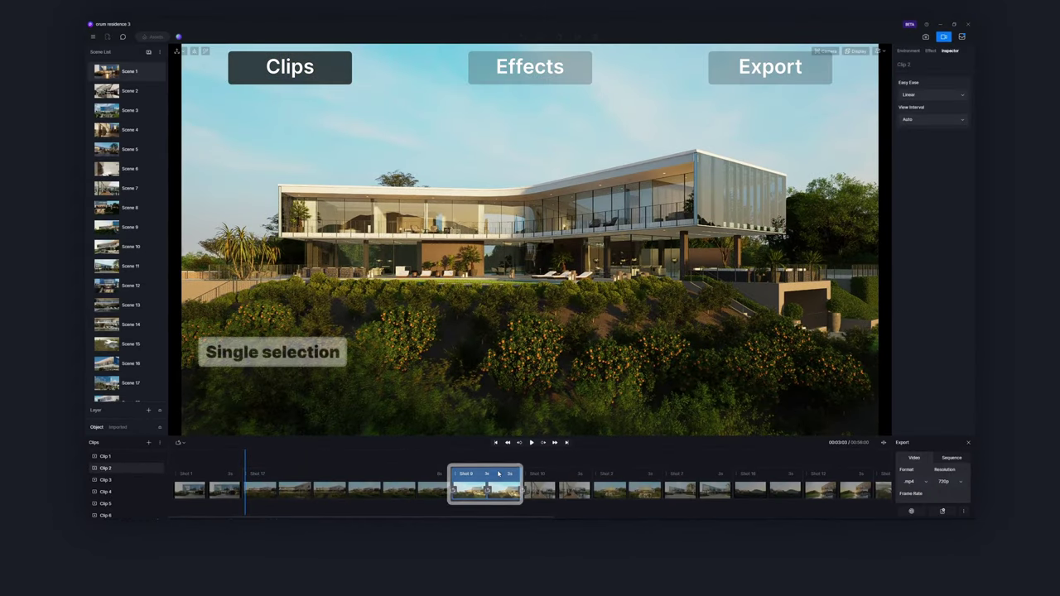
pyautogui.keyDown('shift'); pyautogui.click(850, 474); pyautogui.keyUp('shift')
pyautogui.keyDown('ctrl'); pyautogui.click(538, 473); pyautogui.keyUp('ctrl')
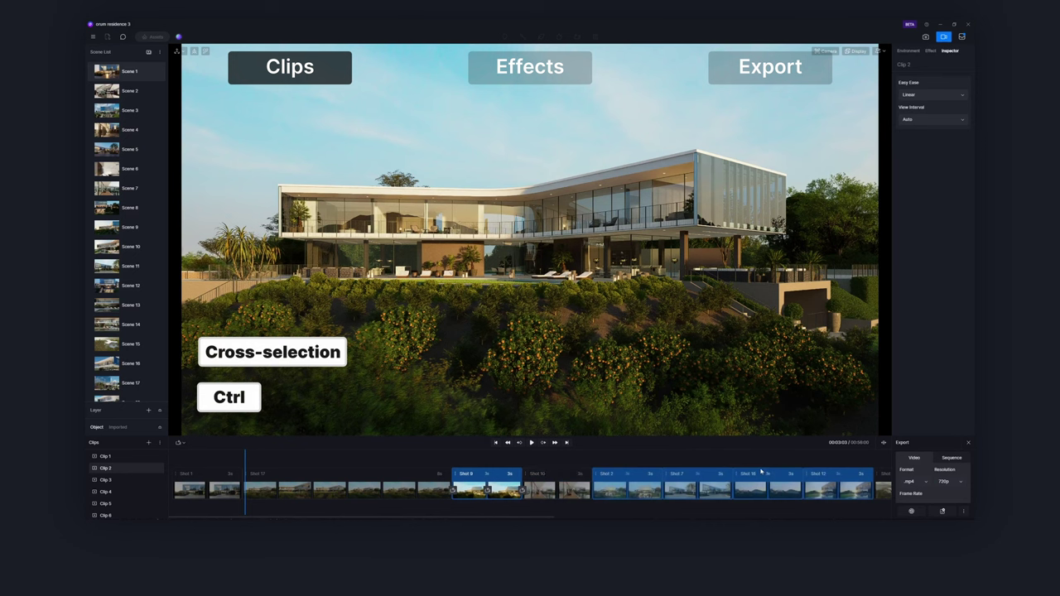
pyautogui.keyDown('ctrl'); pyautogui.click(761, 472); pyautogui.keyUp('ctrl')
pyautogui.moveTo(621, 476); pyautogui.dragTo(340, 466)
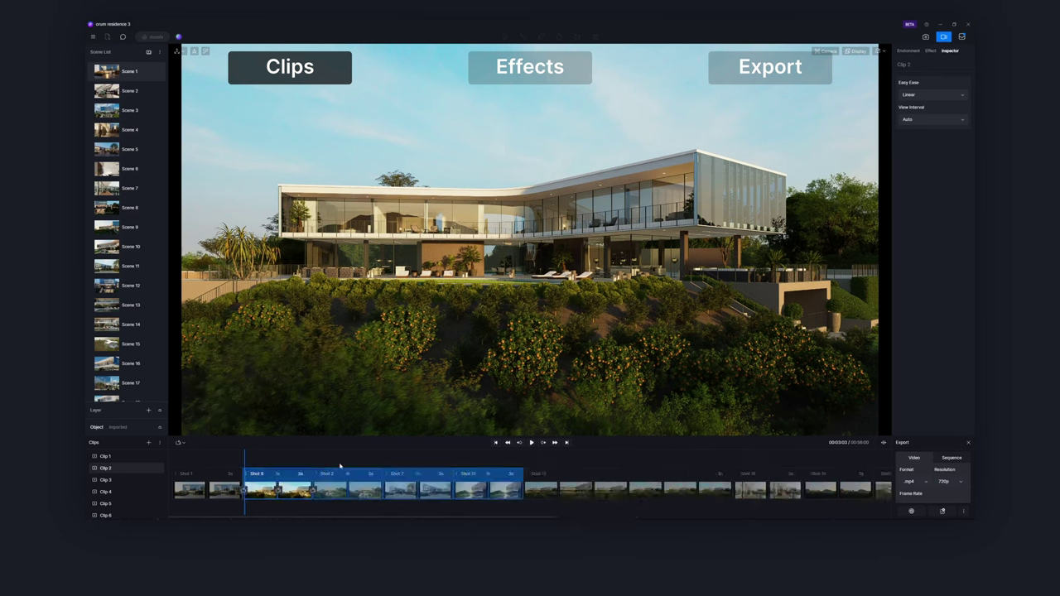
# Step: Delete a range of shots from Clip 2, keeping Shots 2 and 12
pyautogui.click(221, 464)
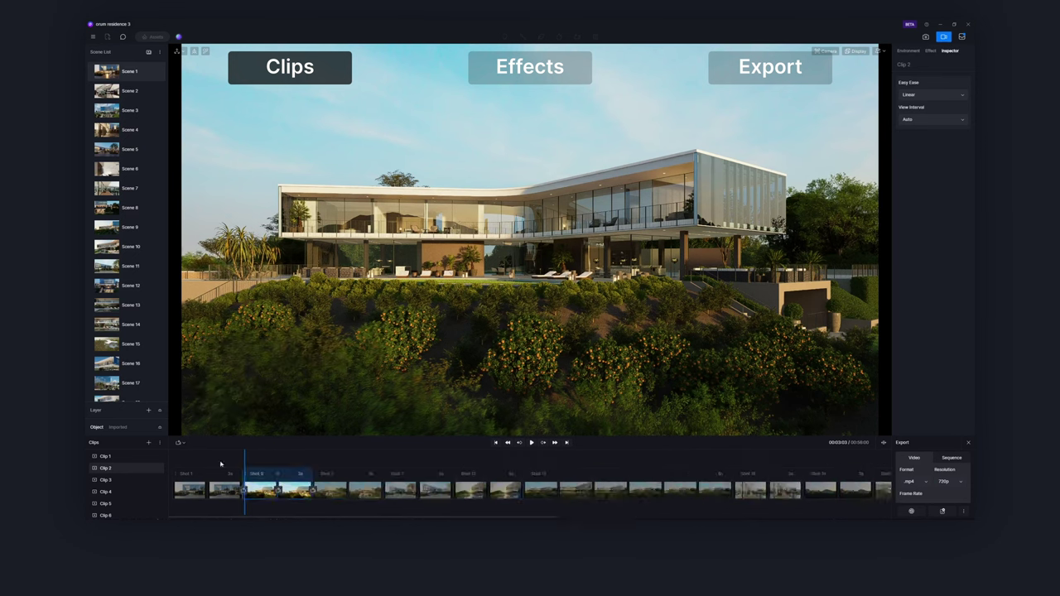
pyautogui.click(221, 472)
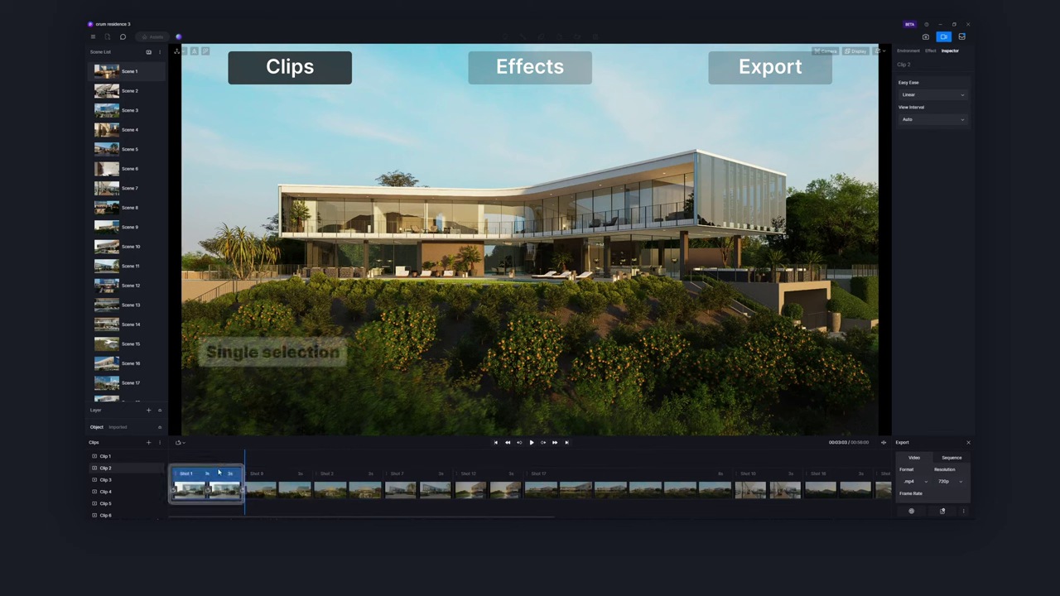
pyautogui.keyDown('shift'); pyautogui.click(712, 472); pyautogui.keyUp('shift')
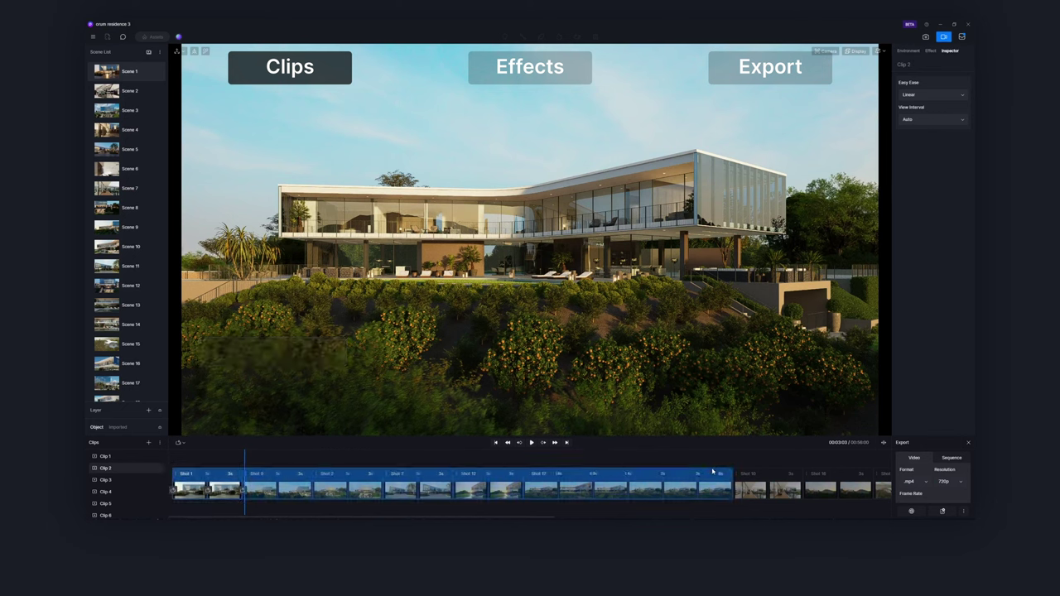
pyautogui.keyDown('ctrl'); pyautogui.click(489, 481); pyautogui.keyUp('ctrl')
pyautogui.keyDown('ctrl'); pyautogui.click(362, 478); pyautogui.keyUp('ctrl')
pyautogui.rightClick(432, 479)
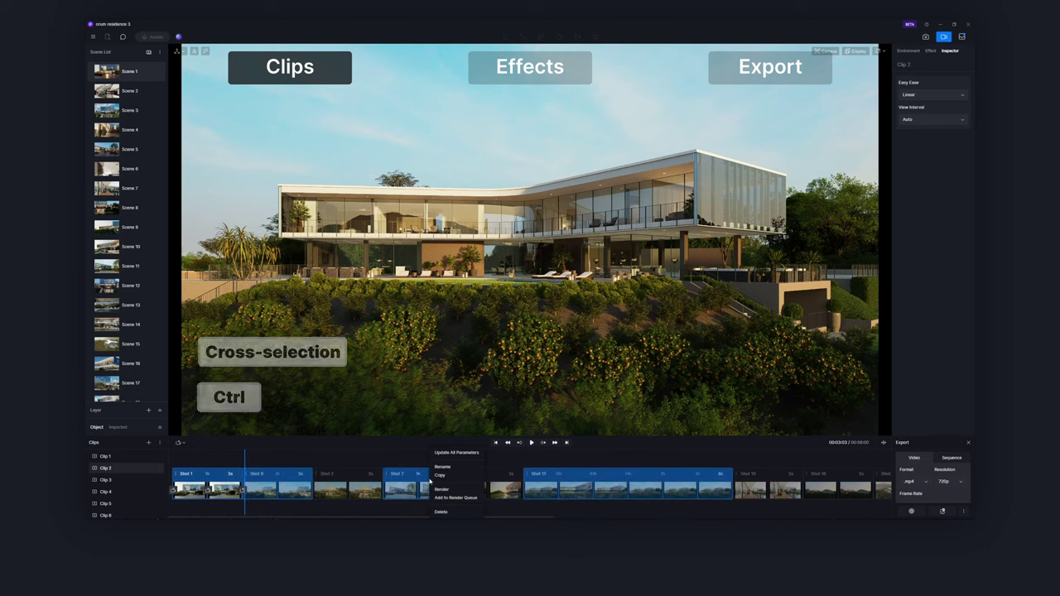
pyautogui.click(441, 512)
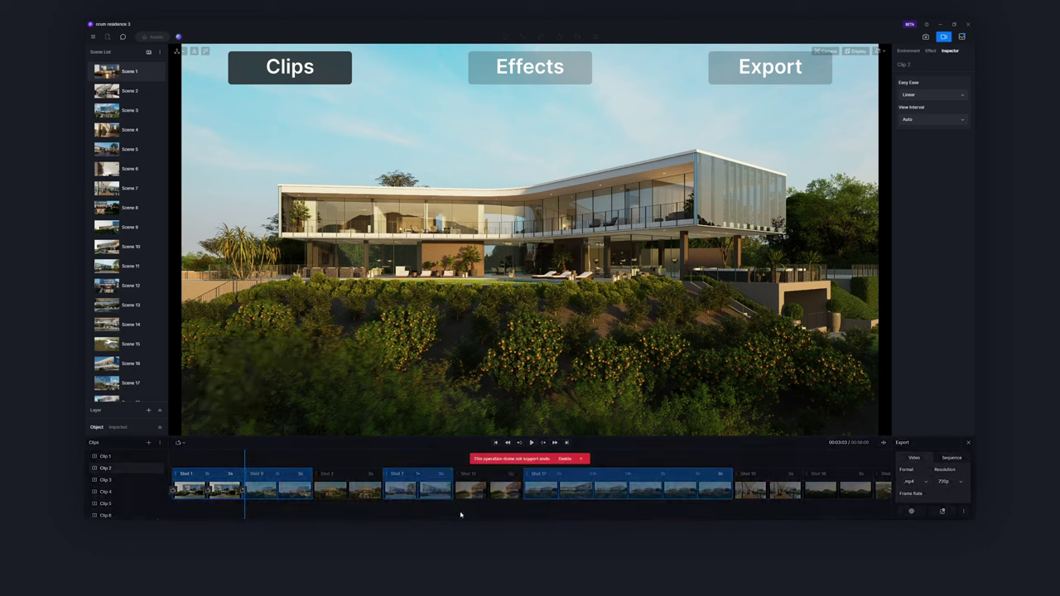
pyautogui.click(564, 459)
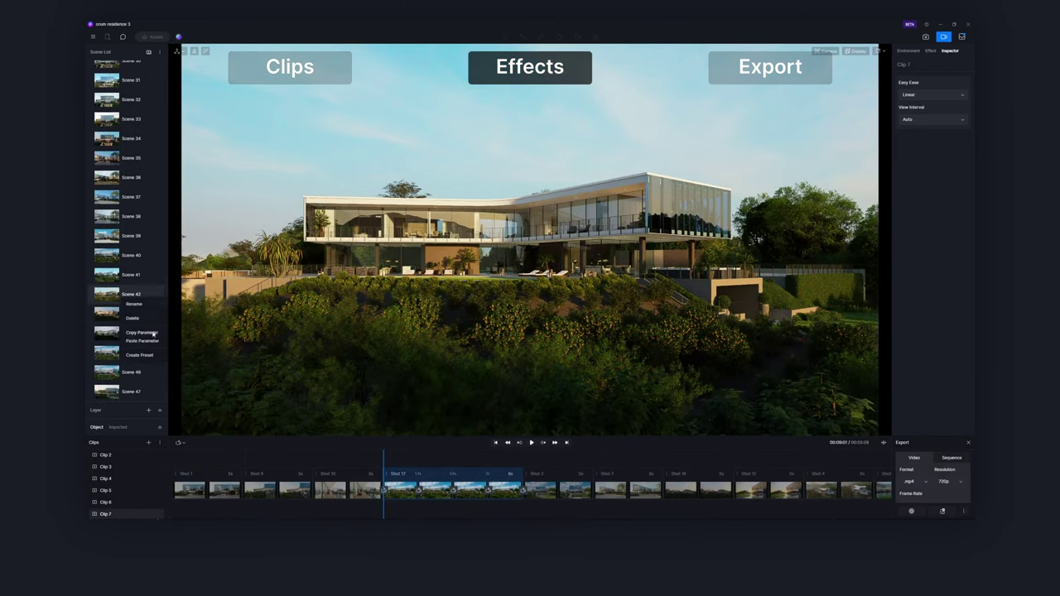
# Step: Paste the copied Scene 42 parameters onto the Shot 17 clip and apply them
pyautogui.rightClick(396, 490)
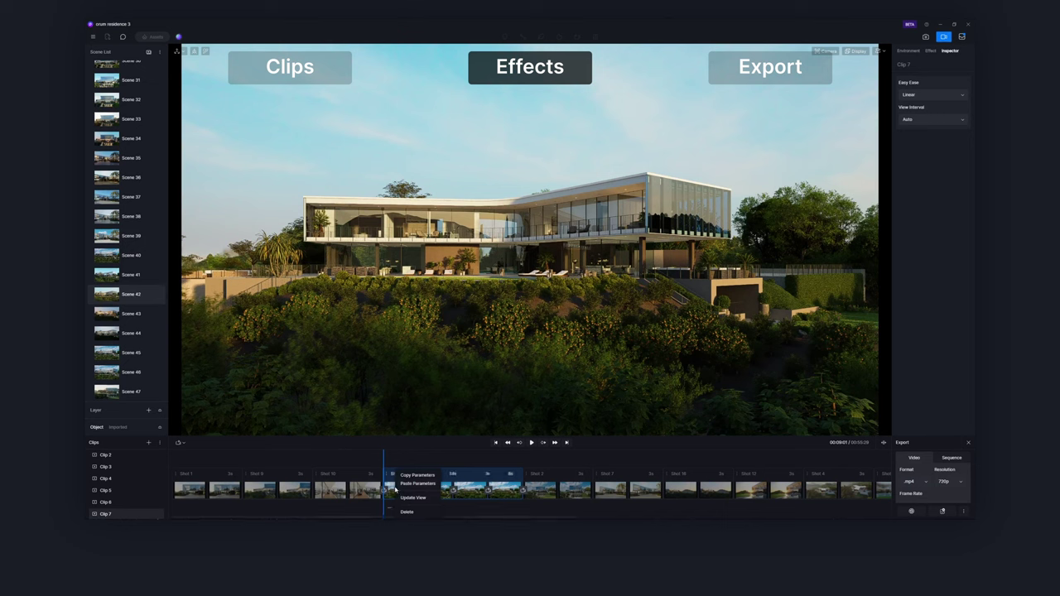
pyautogui.click(406, 487)
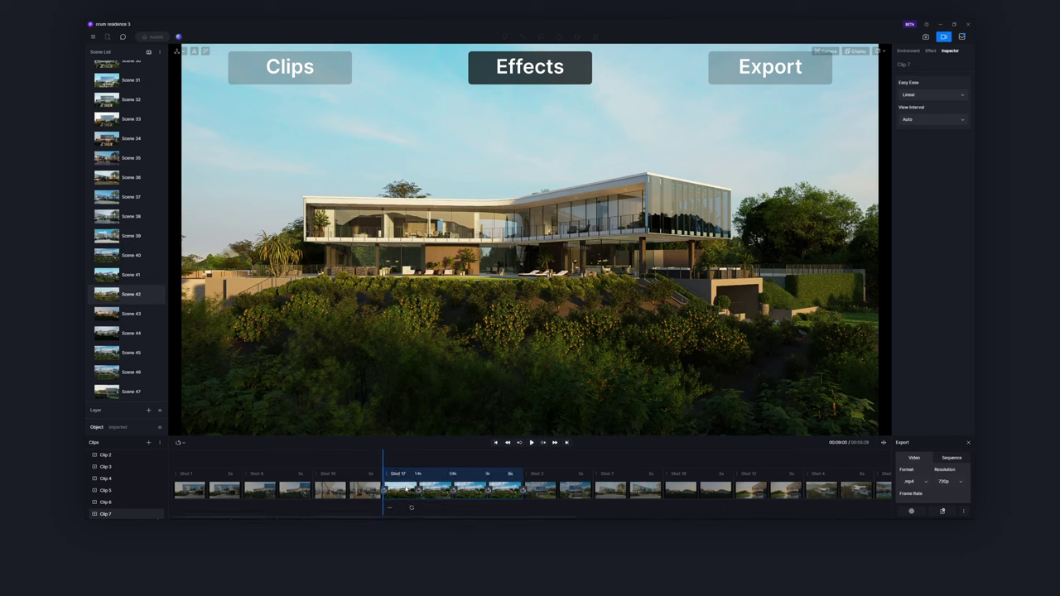
pyautogui.rightClick(401, 488)
pyautogui.click(410, 478)
pyautogui.click(520, 486)
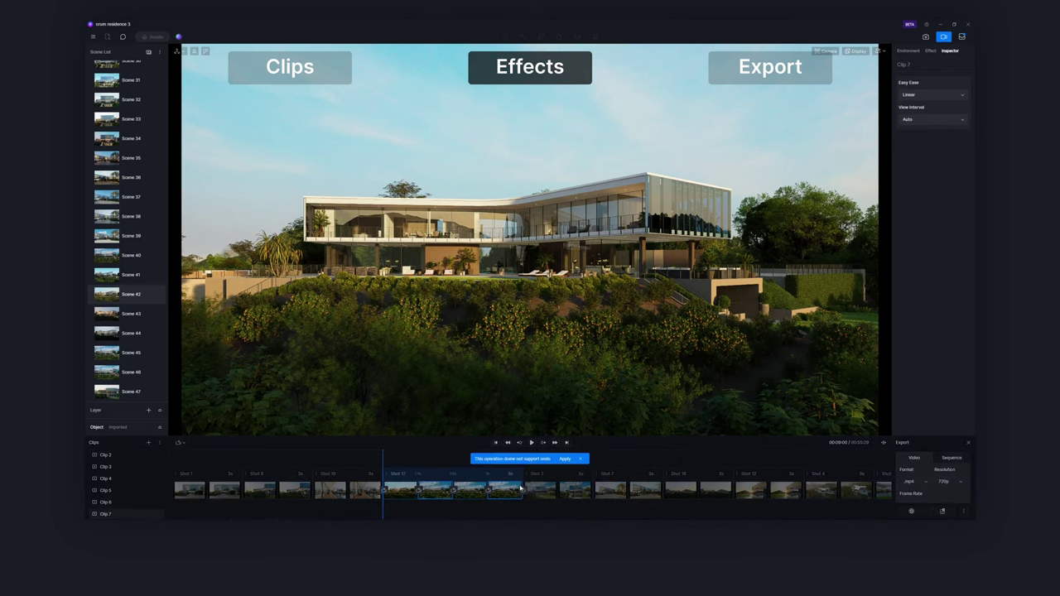
pyautogui.click(565, 459)
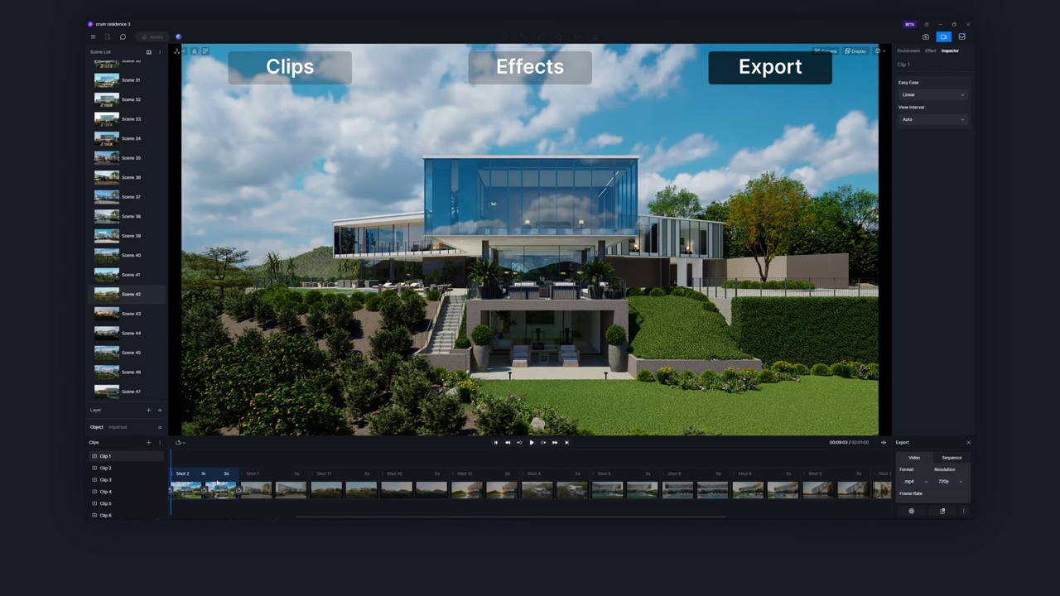
# Step: Add Shots 2 through 12, plus Shots 5, 8 and 3, to the render queue
pyautogui.rightClick(217, 483)
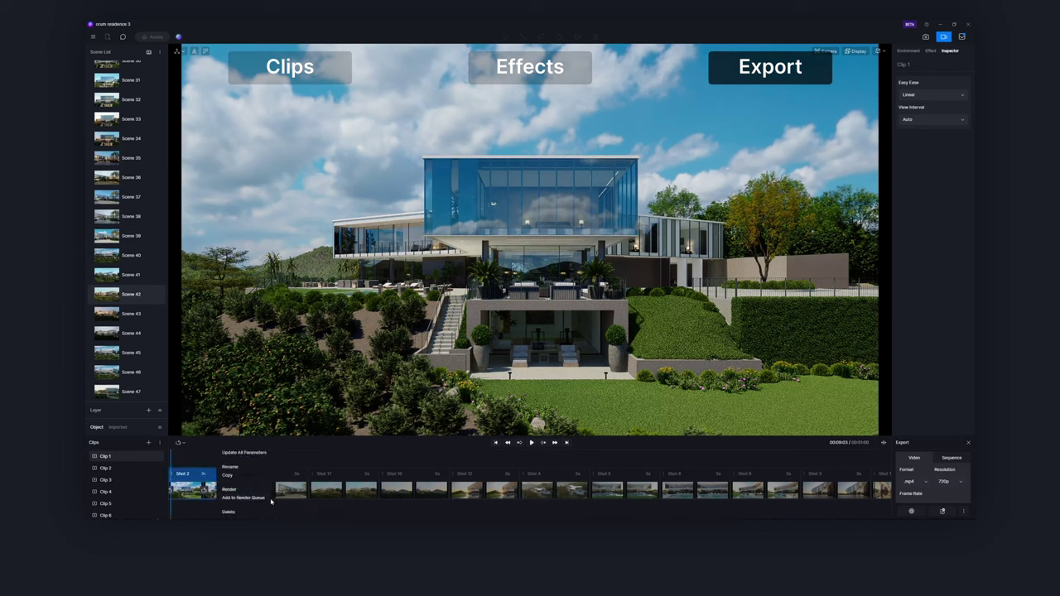
pyautogui.click(291, 448)
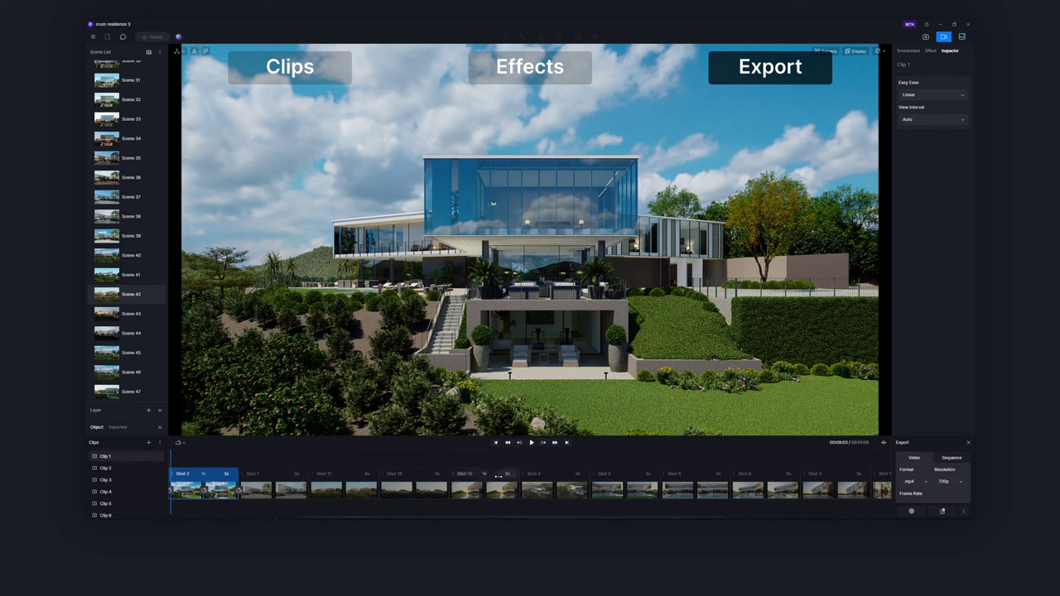
pyautogui.keyDown('shift'); pyautogui.click(499, 479); pyautogui.keyUp('shift')
pyautogui.keyDown('ctrl'); pyautogui.click(645, 481); pyautogui.keyUp('ctrl')
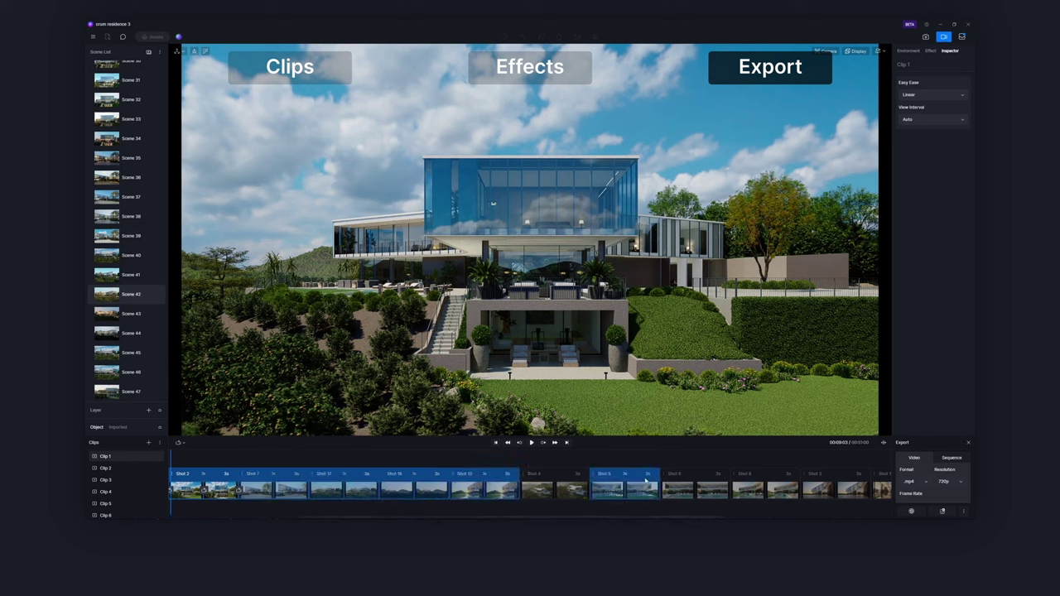
pyautogui.keyDown('ctrl'); pyautogui.click(766, 483); pyautogui.keyUp('ctrl')
pyautogui.keyDown('ctrl'); pyautogui.click(834, 483); pyautogui.keyUp('ctrl')
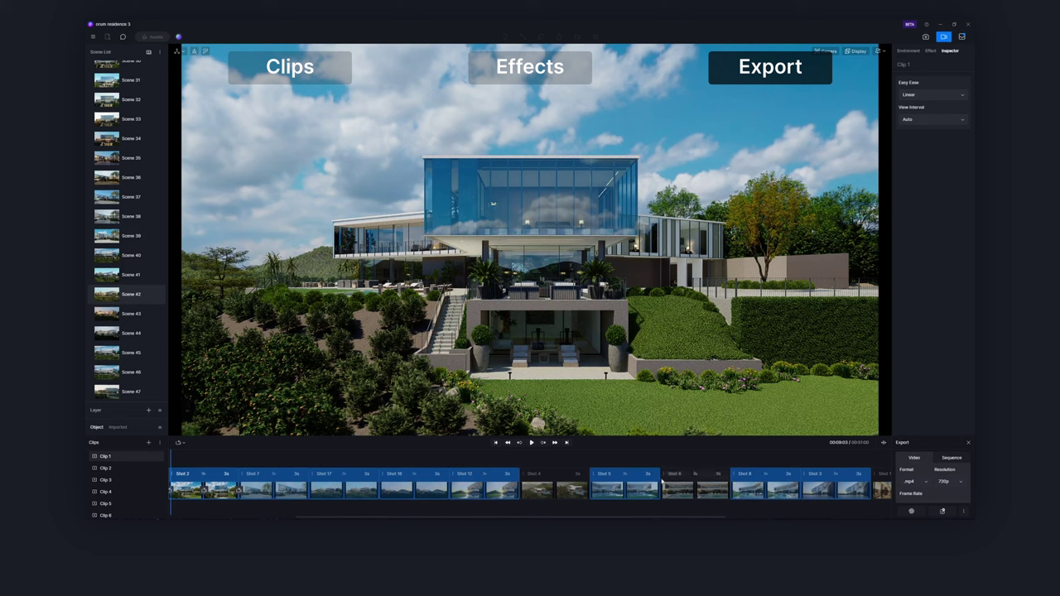
pyautogui.rightClick(611, 480)
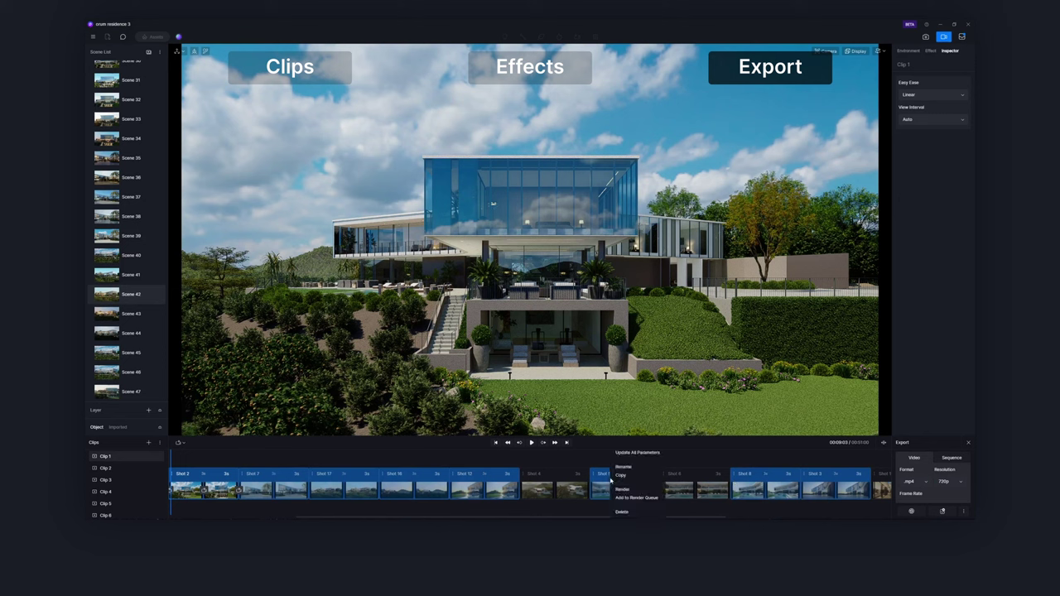
pyautogui.click(660, 497)
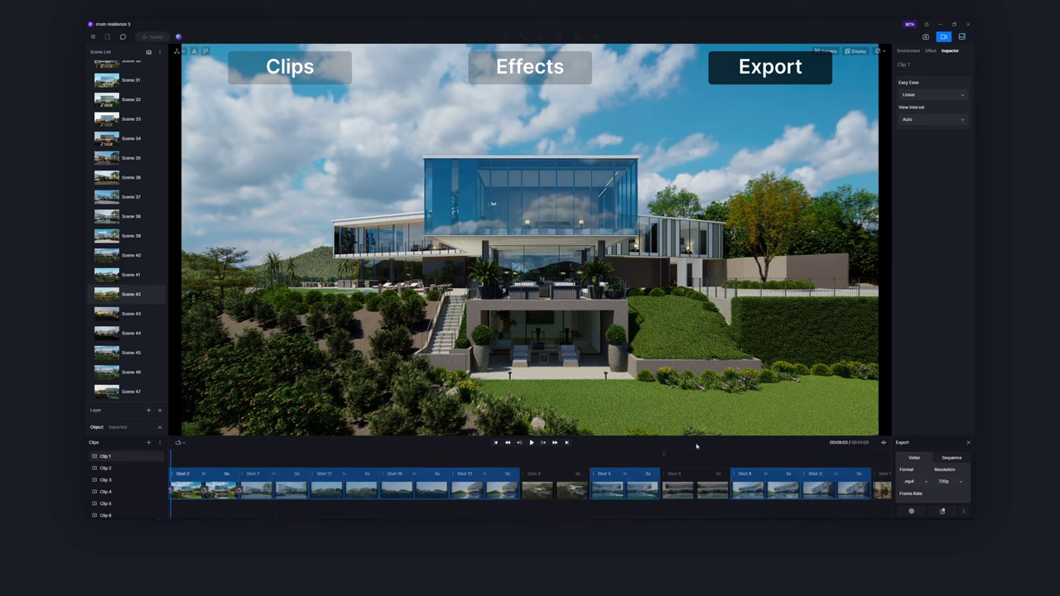
# Step: Bring up the Export panel for Clip 1, set to Video, mp4, 720p
pyautogui.click(663, 455)
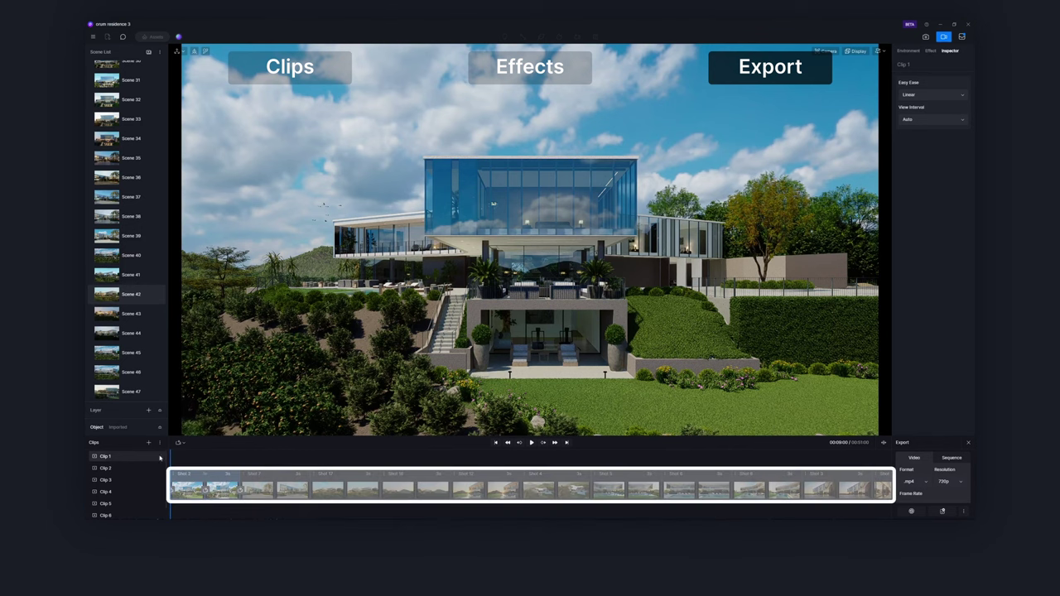
pyautogui.click(105, 456)
pyautogui.rightClick(141, 457)
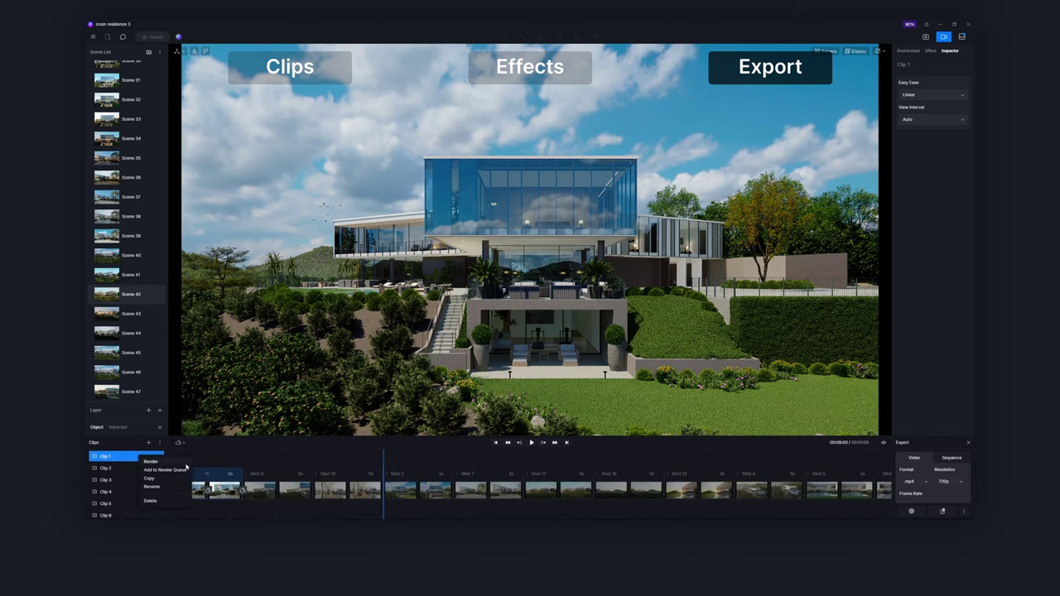
pyautogui.press('Escape')
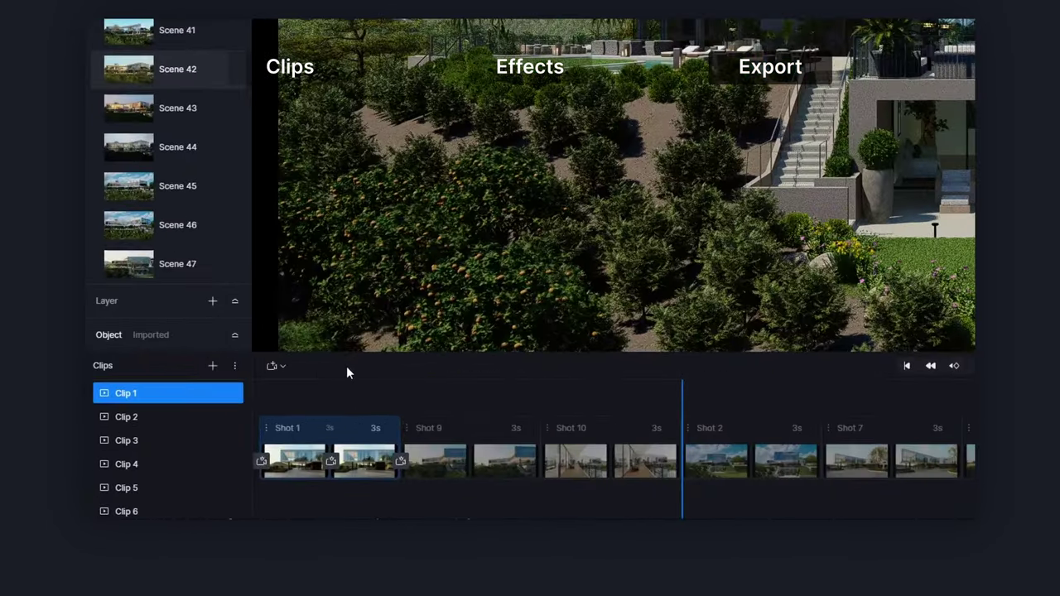
pyautogui.click(160, 442)
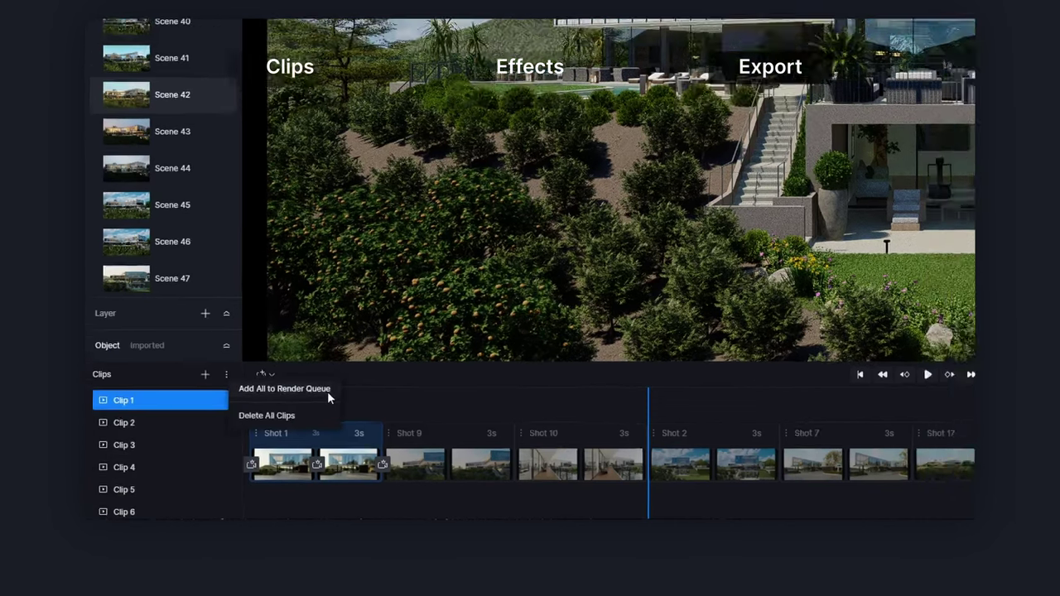
pyautogui.click(327, 392)
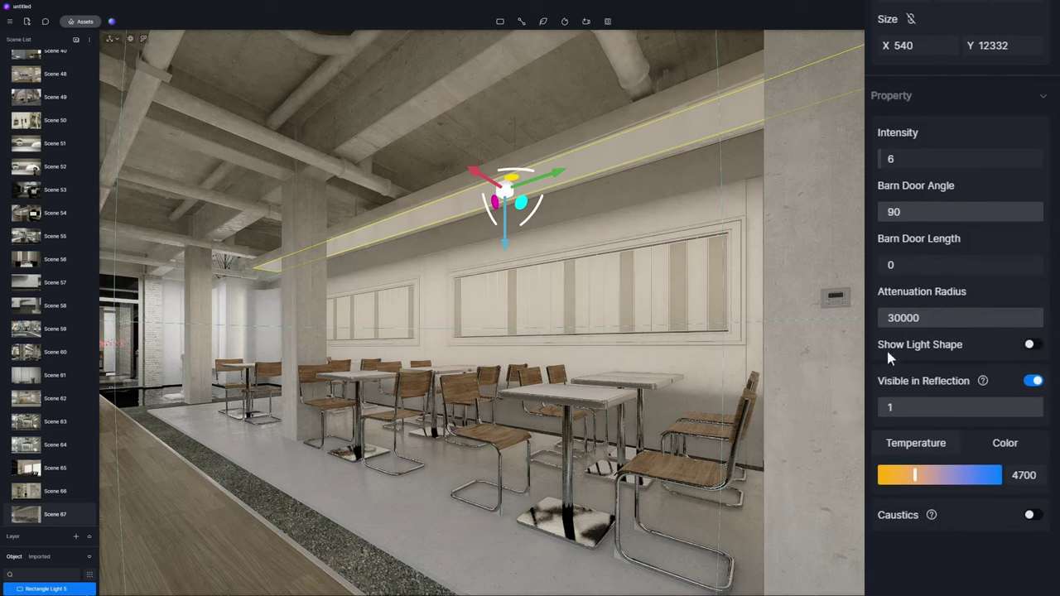
# Step: Turn on Show Light Shape for the café's rectangle light, then deselect it
pyautogui.click(1034, 345)
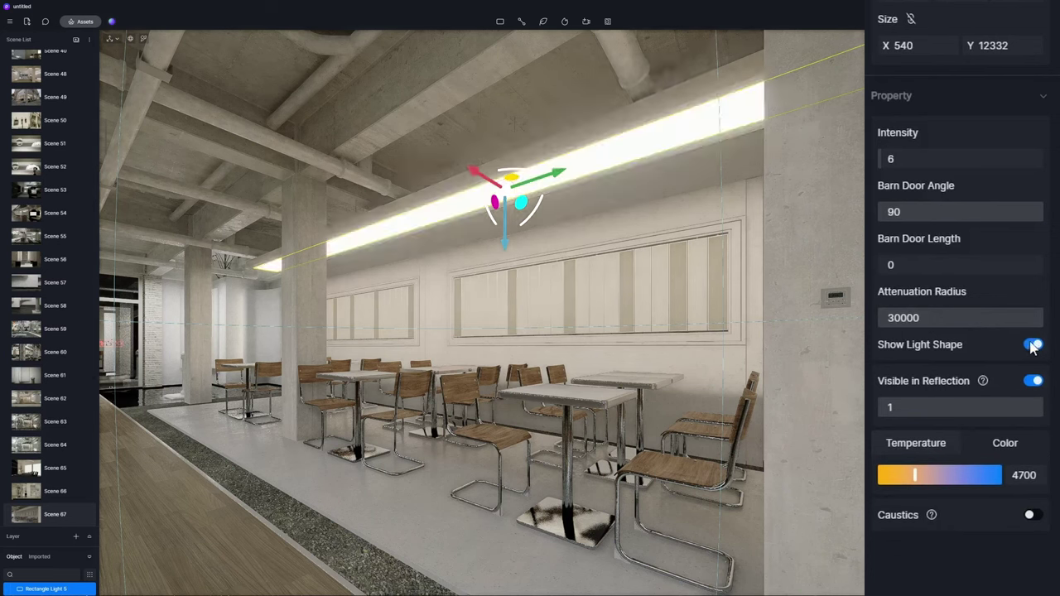
pyautogui.press('Escape')
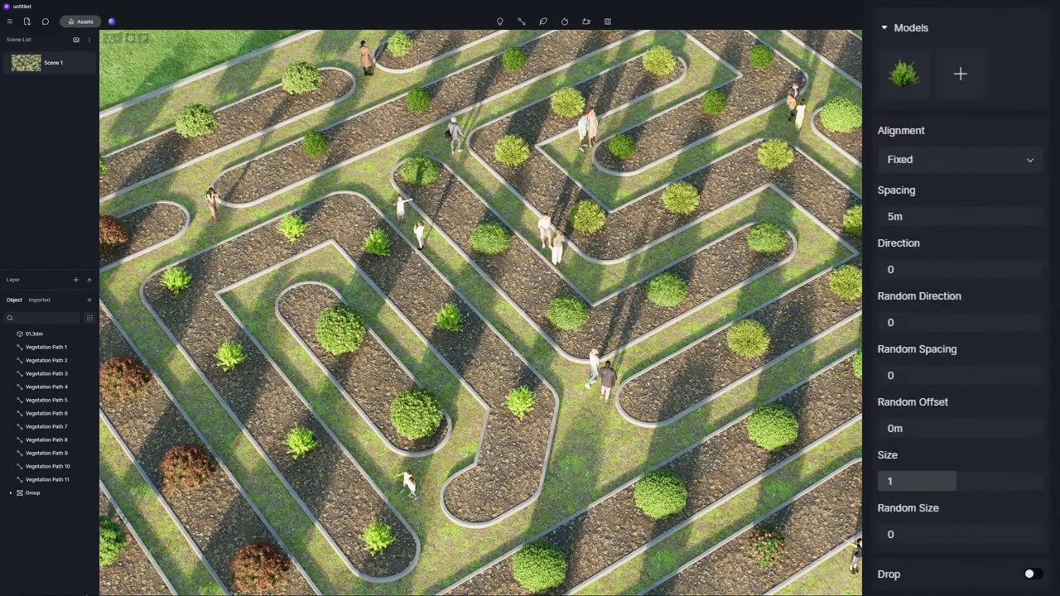
# Step: Give Vegetation Paths 1–11 spacing 0.5m, random direction 1, size 1.78, random size 0.36
pyautogui.click(41, 347)
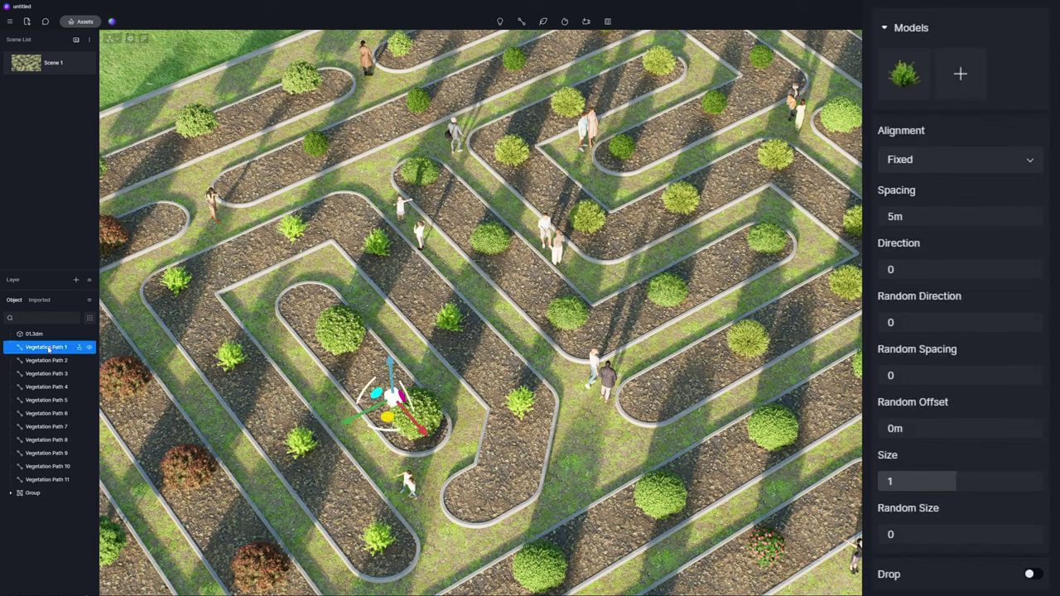
pyautogui.keyDown('shift'); pyautogui.click(50, 479); pyautogui.keyUp('shift')
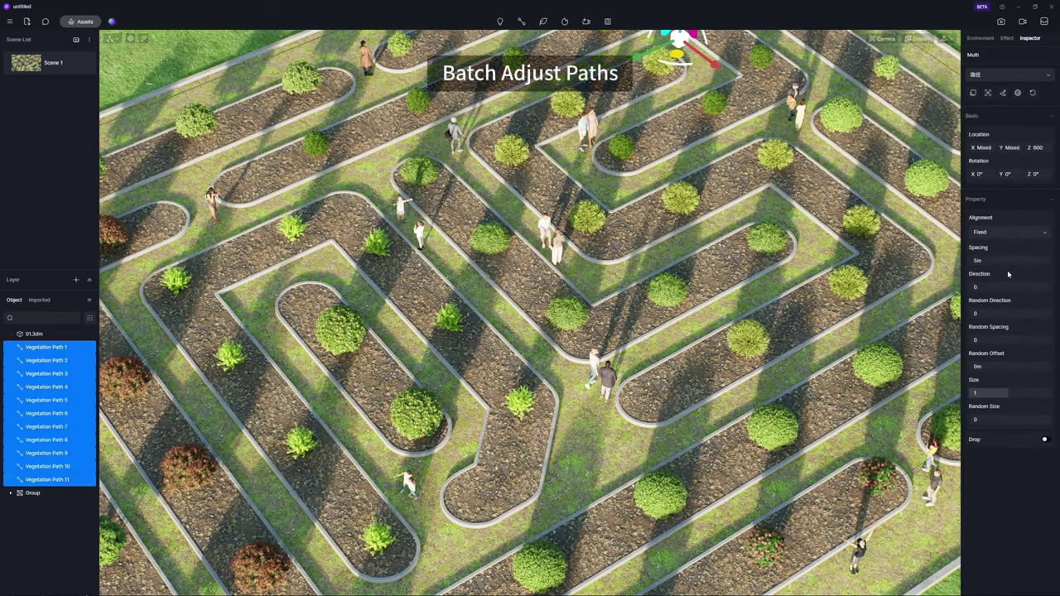
pyautogui.click(993, 260)
pyautogui.write('0.5')
pyautogui.press('Return')
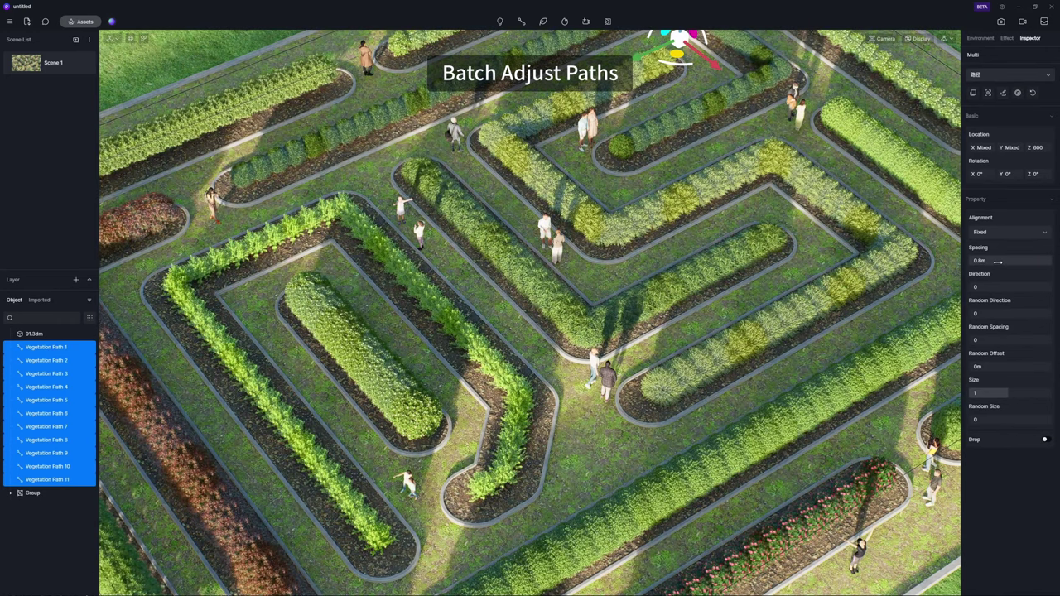
pyautogui.click(1010, 313)
pyautogui.write('1')
pyautogui.moveTo(1008, 393); pyautogui.dragTo(1037, 390)
pyautogui.moveTo(985, 420); pyautogui.dragTo(999, 423)
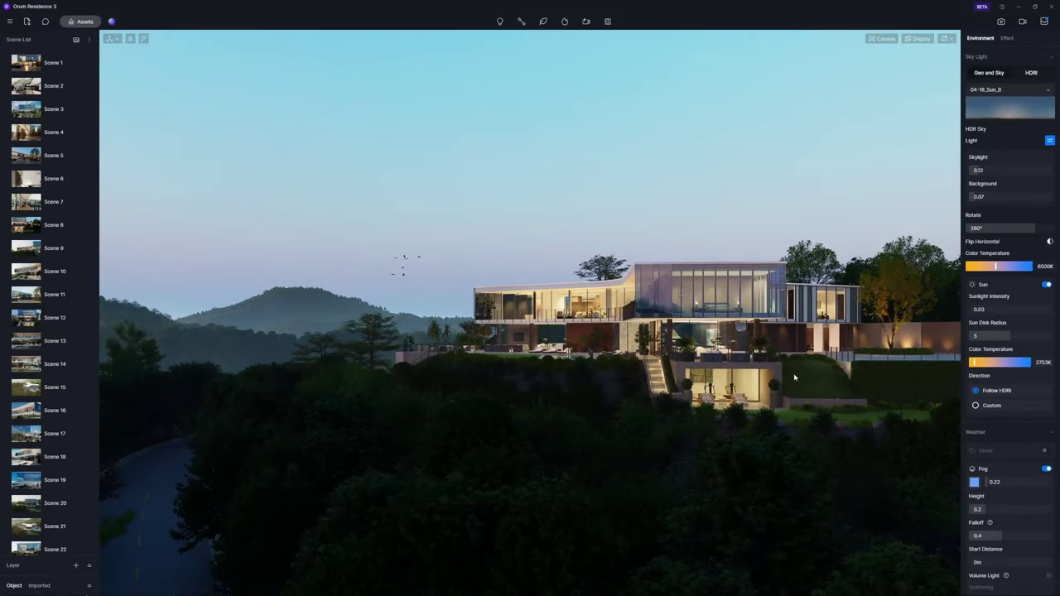
pyautogui.click(795, 380)
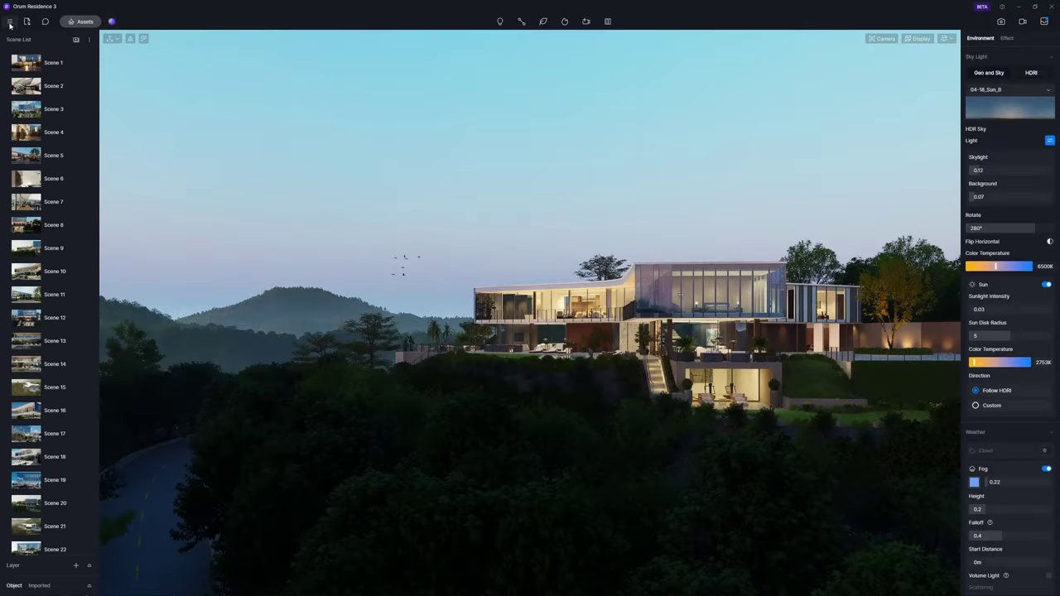
# Step: Show the Rendering page of Preferences with preview window scaling and Level of Detail options
pyautogui.click(9, 22)
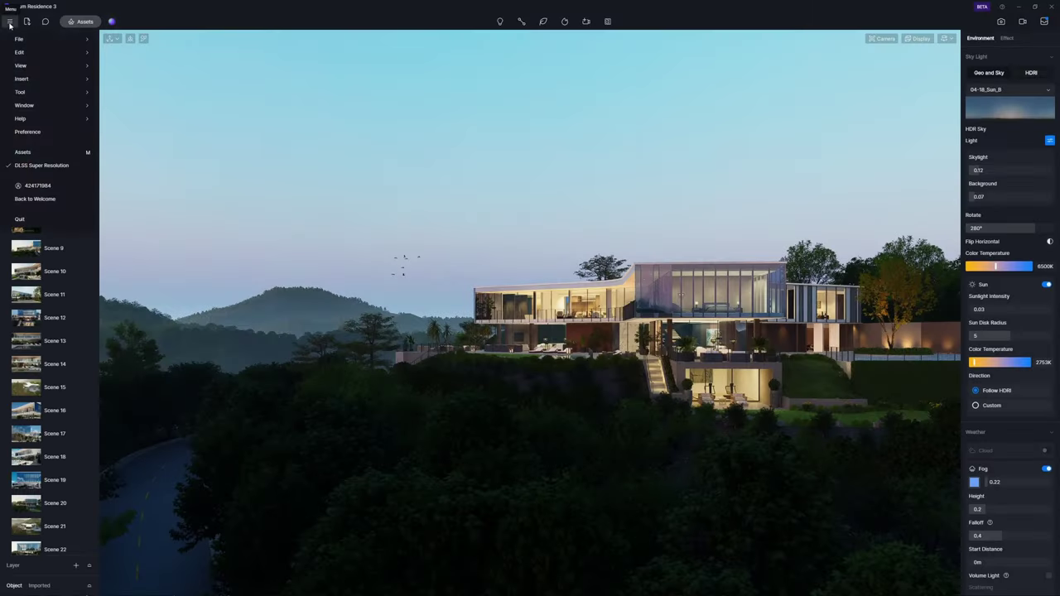
pyautogui.click(6, 128)
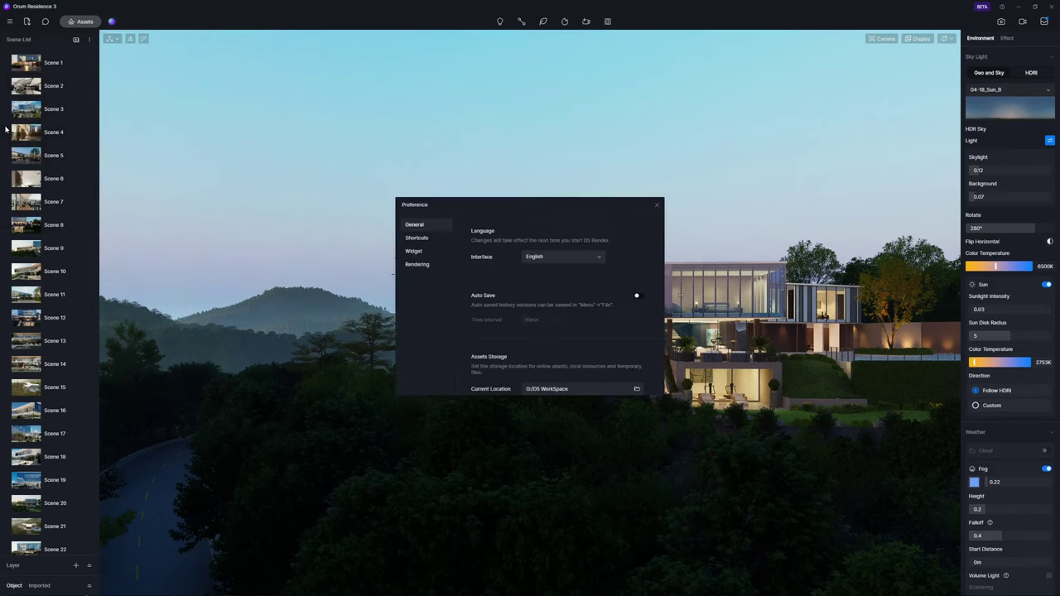
pyautogui.click(416, 265)
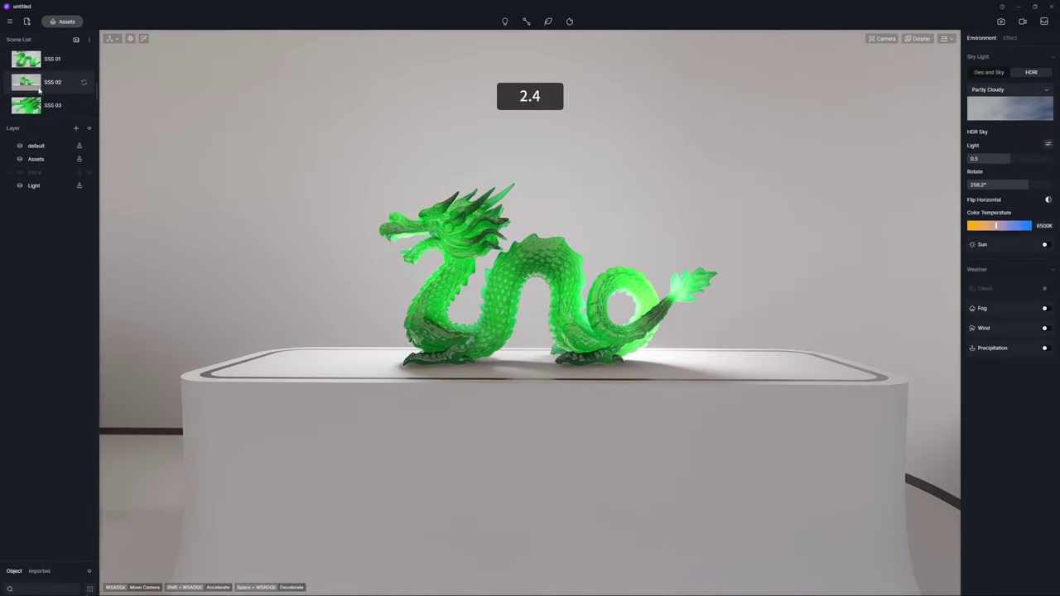
# Step: In scene SSS 03, enable Sky Light on the left snowman's subsurface material
pyautogui.click(39, 104)
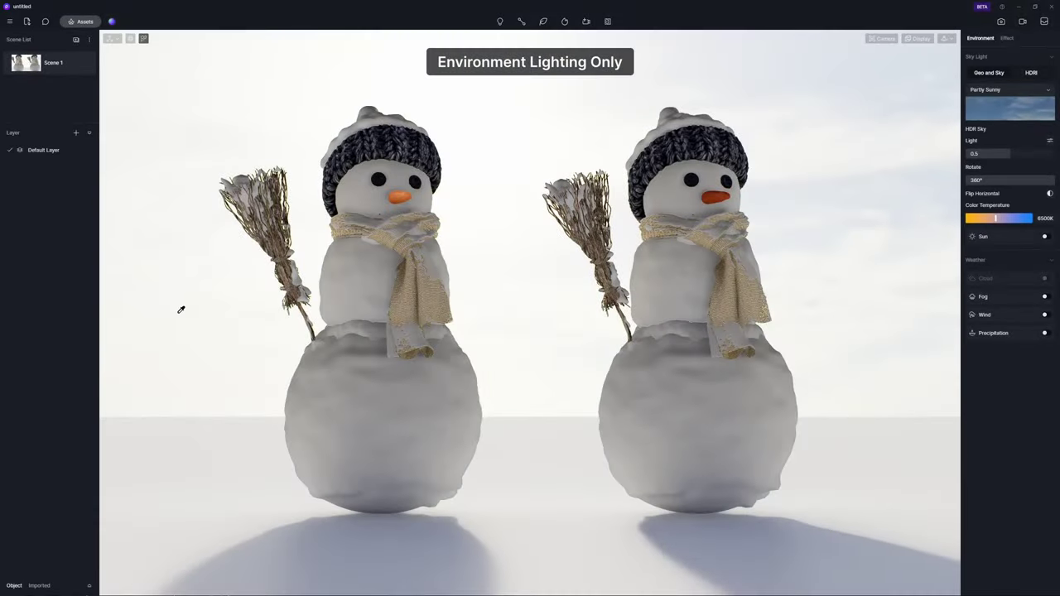
pyautogui.click(356, 292)
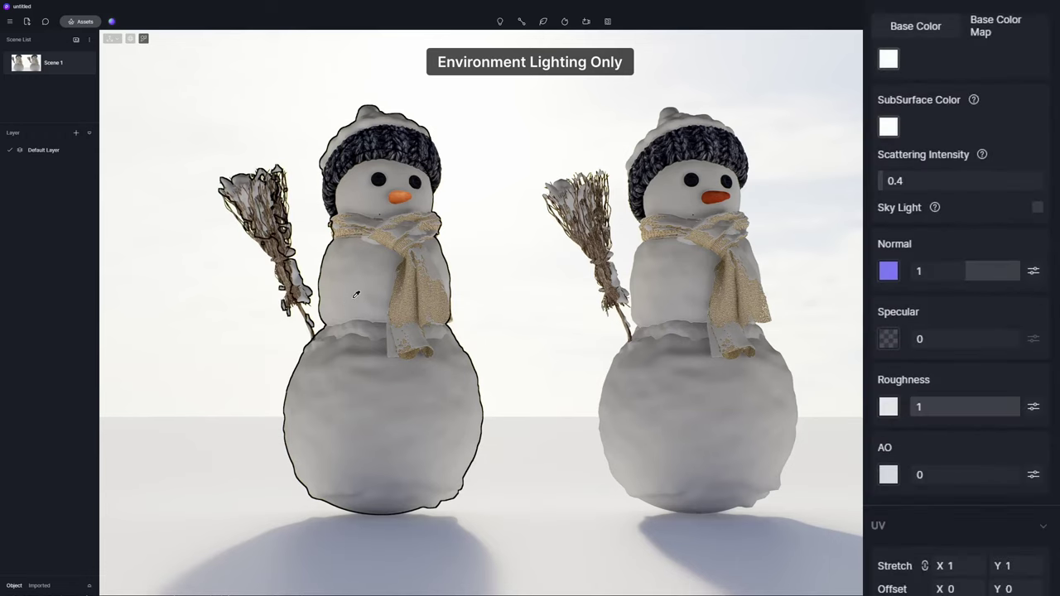
pyautogui.click(1037, 206)
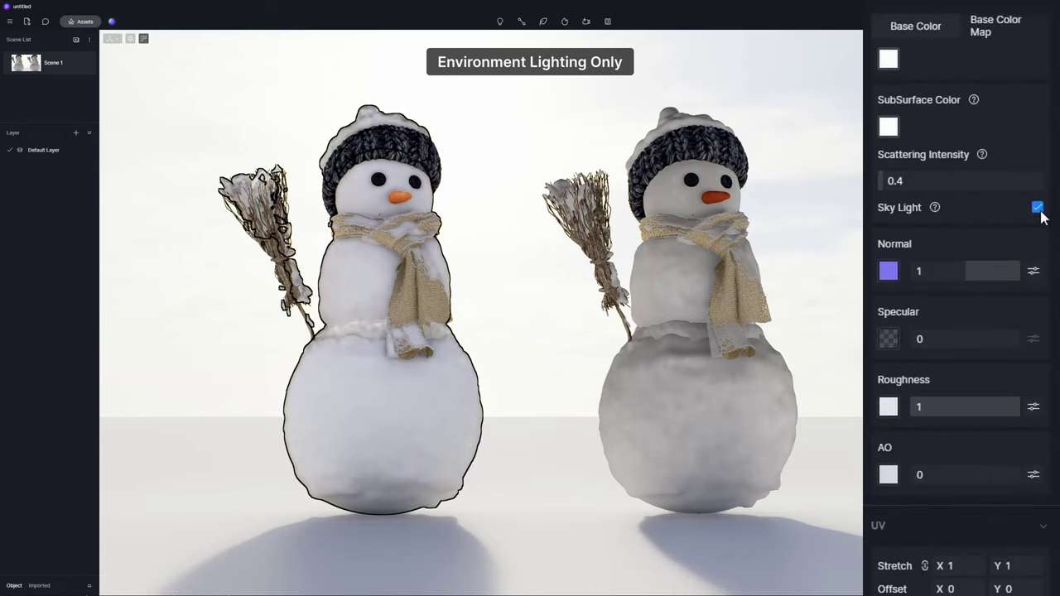
pyautogui.press('Escape')
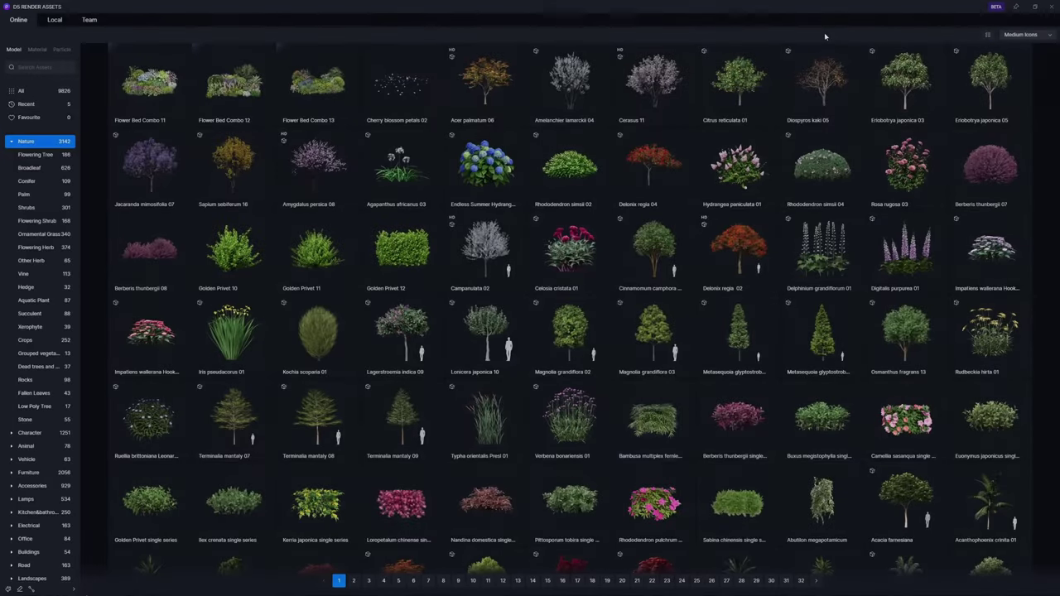
# Step: Filter the asset library to Dynamic models only, with High Definition unticked
pyautogui.click(988, 36)
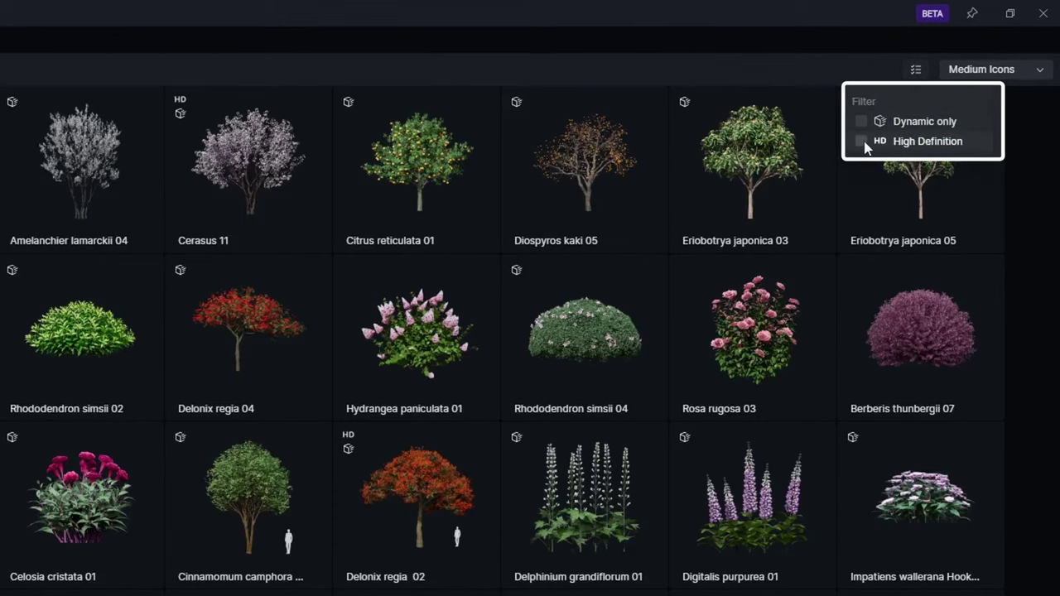
pyautogui.click(861, 142)
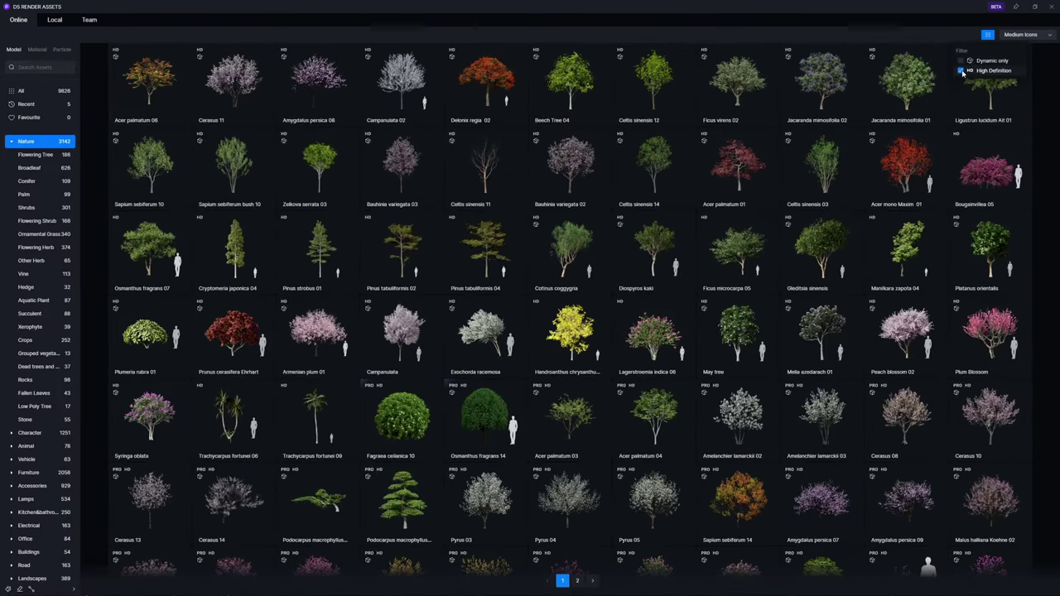
pyautogui.click(960, 61)
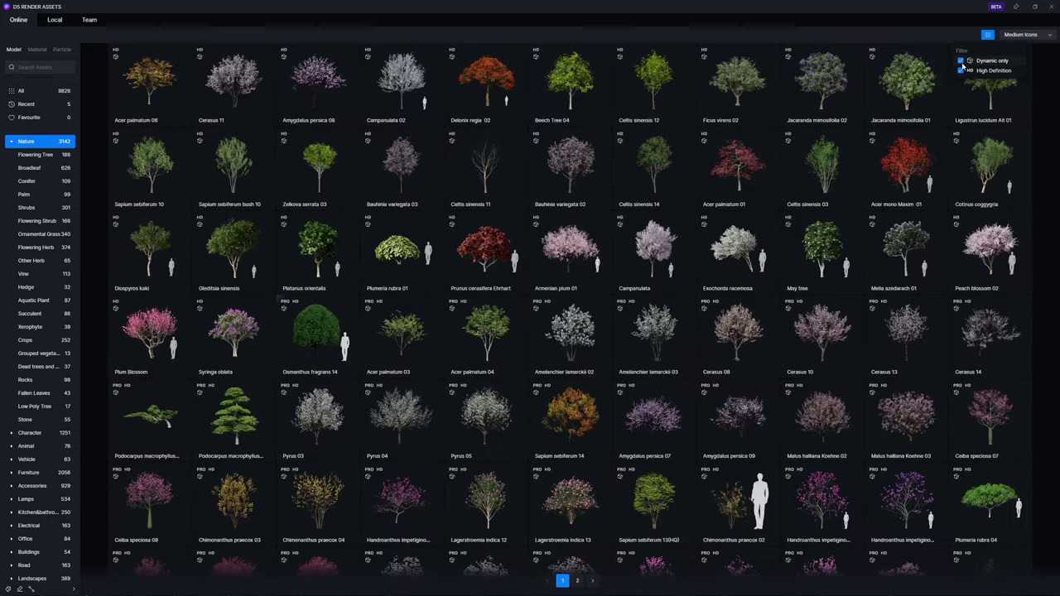
pyautogui.click(960, 71)
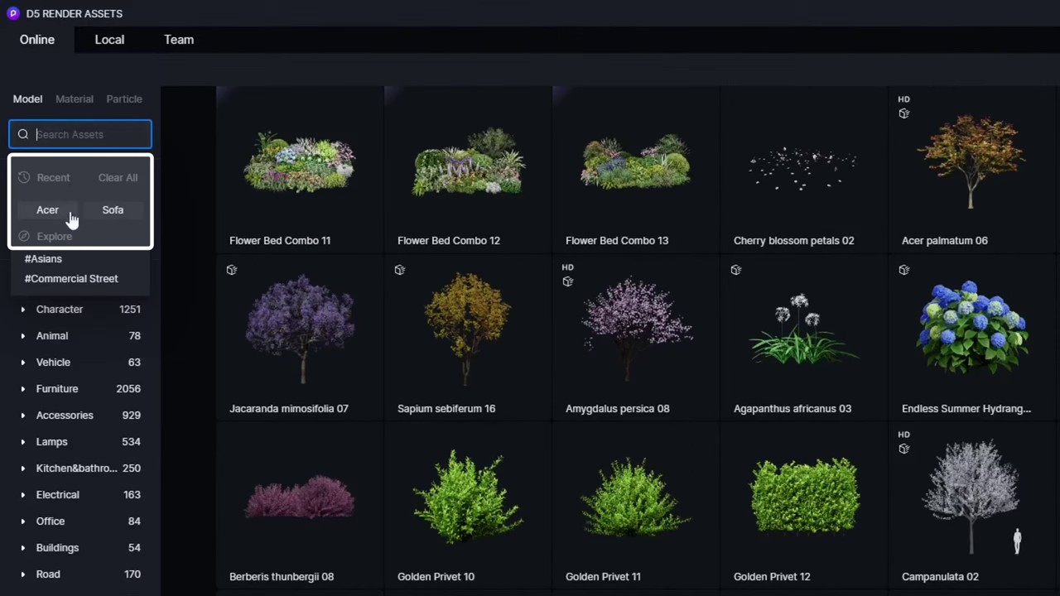
# Step: Rerun the recent searches Acer, Sofa, #Asians and #Commercial Street
pyautogui.click(68, 212)
pyautogui.click(57, 105)
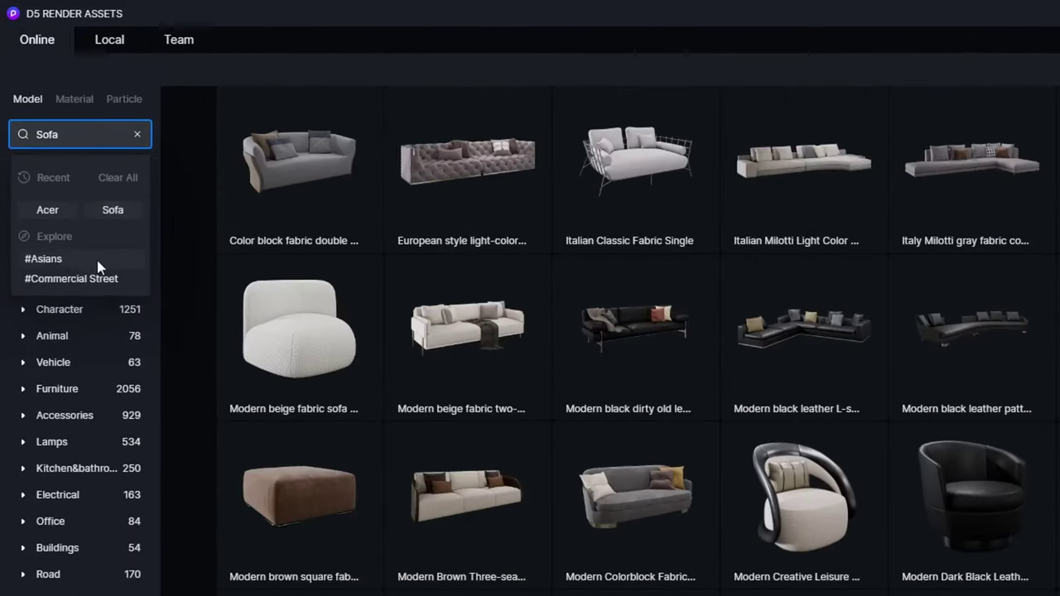
pyautogui.click(97, 260)
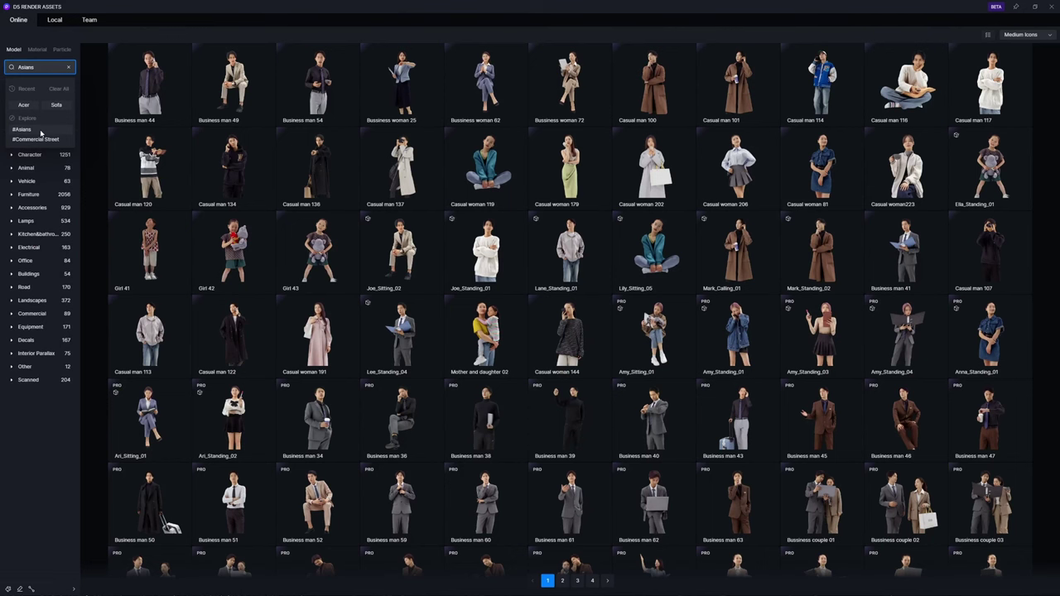
pyautogui.click(53, 139)
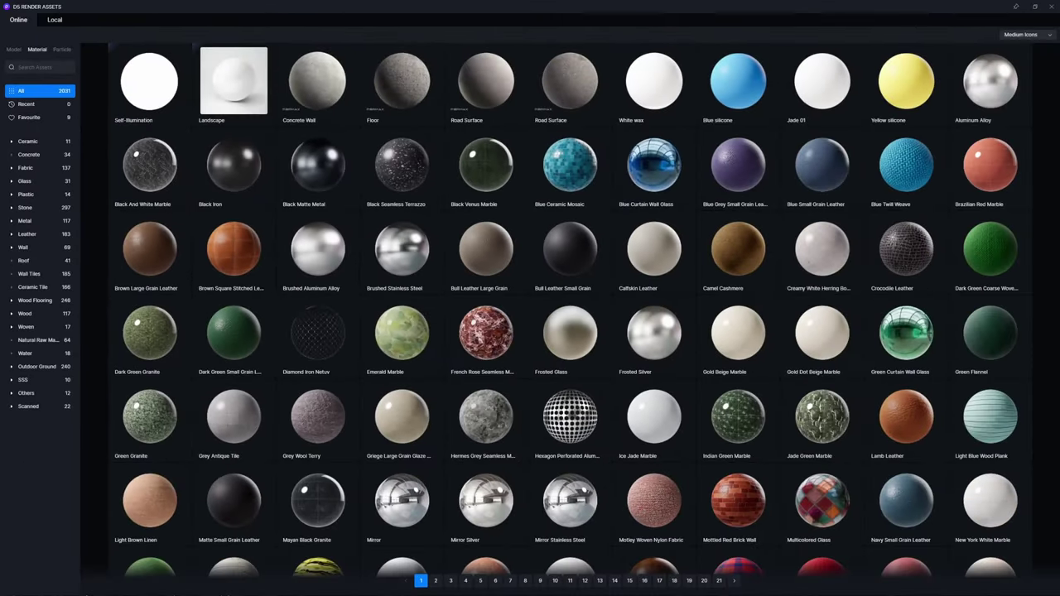
# Step: Show the Concrete, Woven and SSS material categories in turn
pyautogui.click(59, 156)
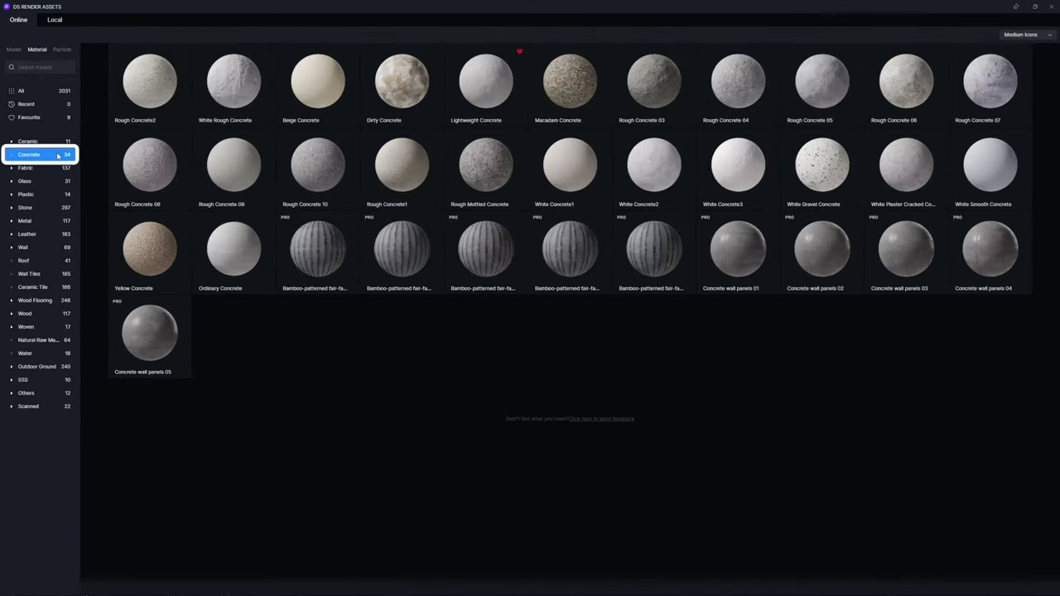
pyautogui.click(59, 327)
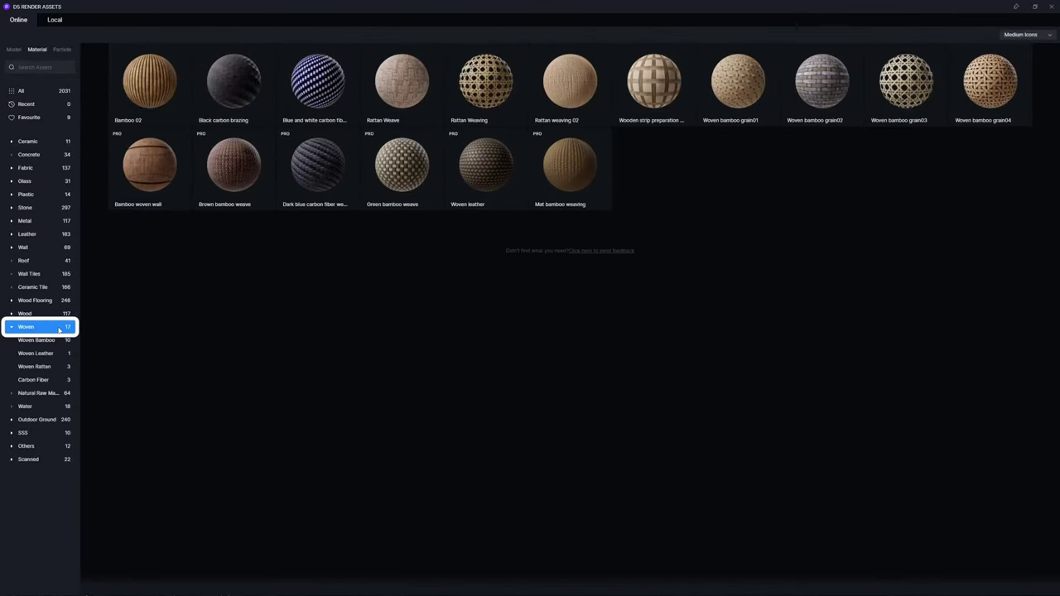
pyautogui.click(53, 433)
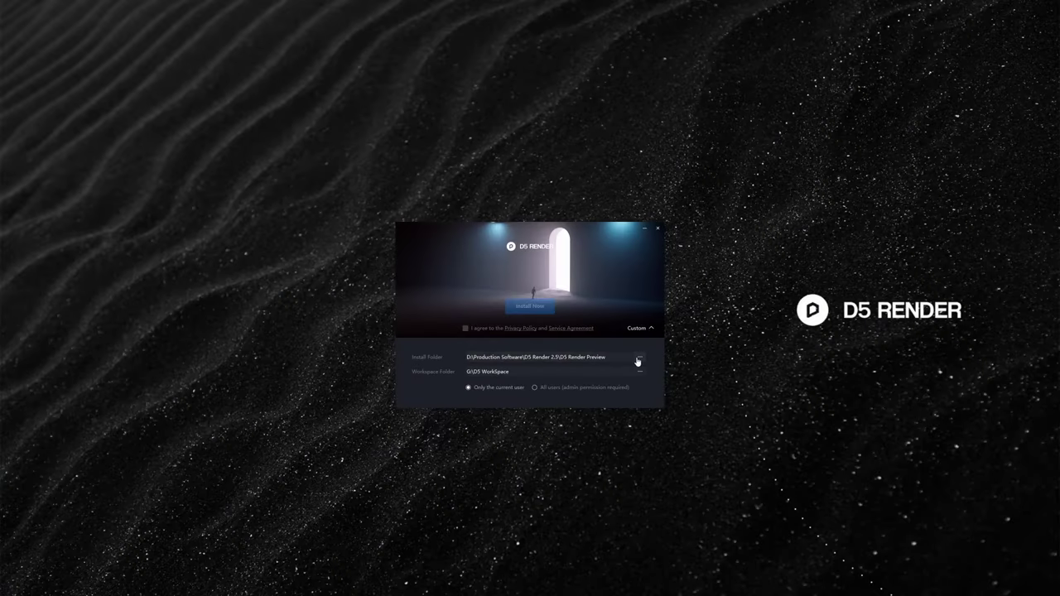
# Step: Accept the privacy agreement, install, and reveal custom folders: AppData Roaming install path, workspace on G:
pyautogui.click(466, 329)
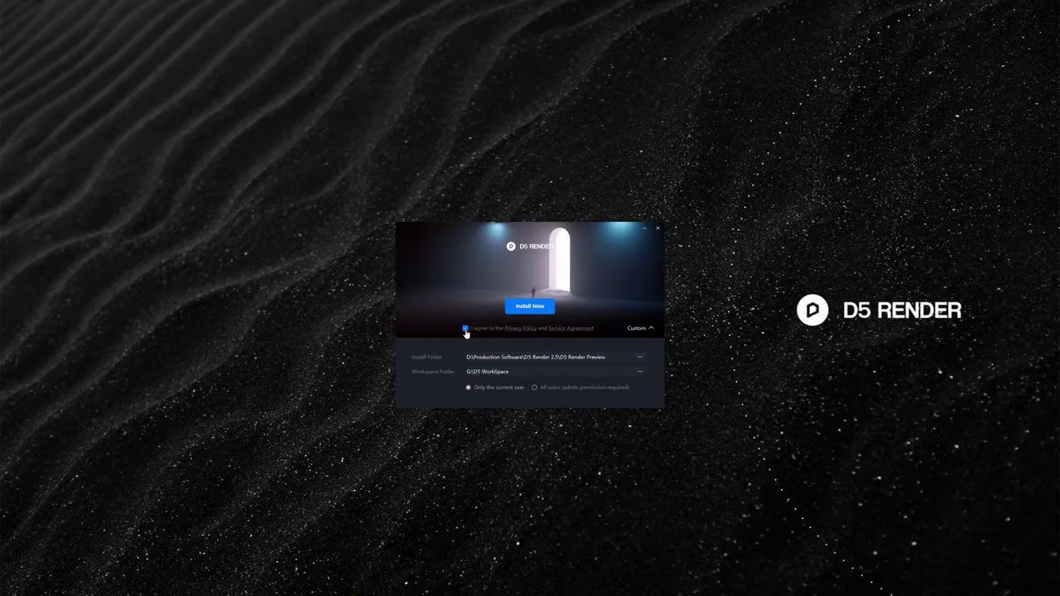
pyautogui.click(537, 312)
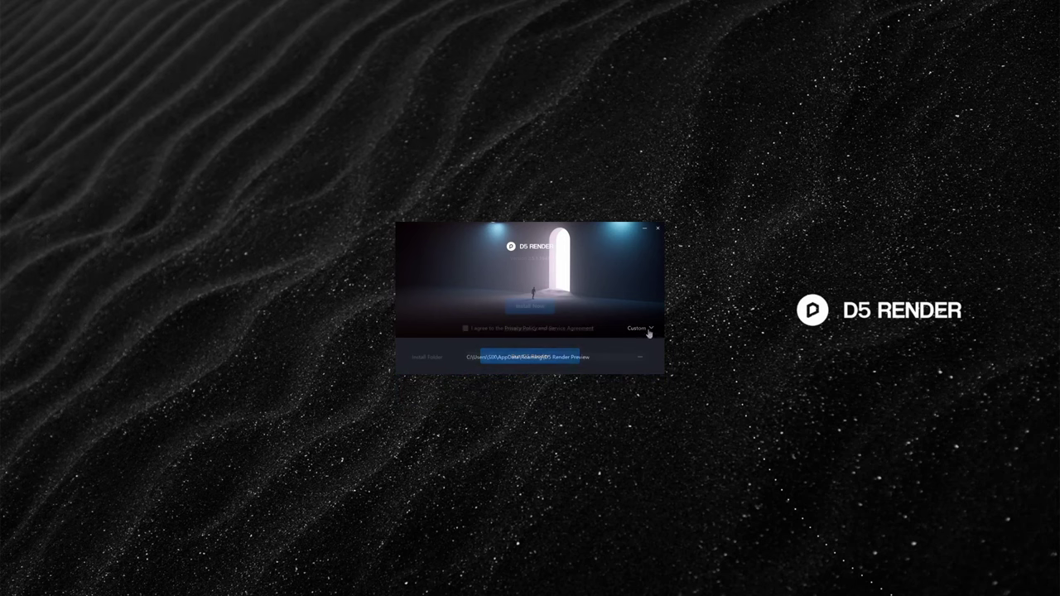
pyautogui.click(649, 329)
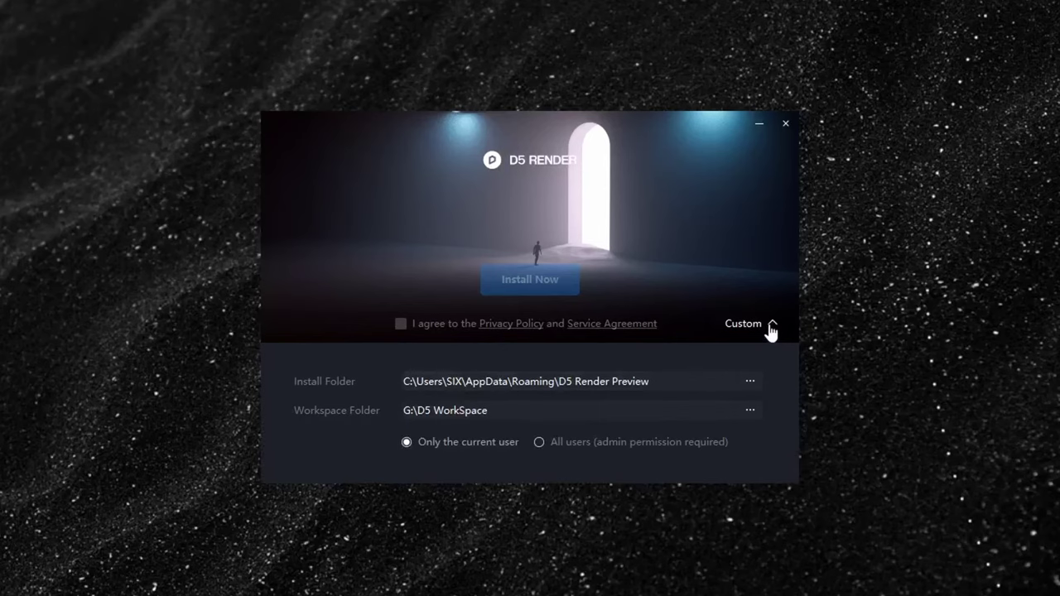